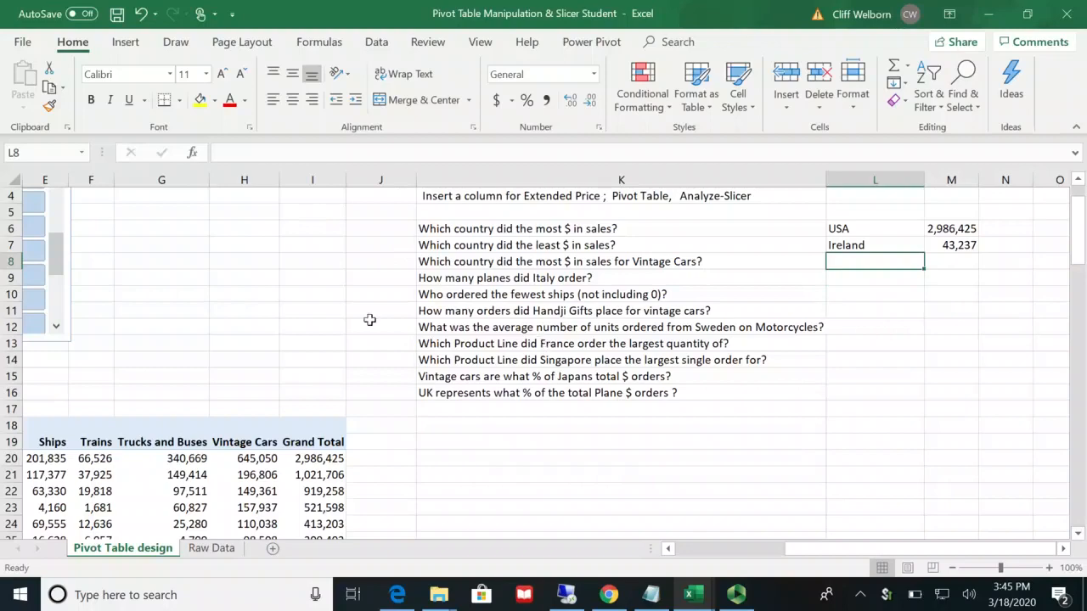
Step: Examine the sales questions and the pivot table of extended price by country and product line
scroll(262, 308, left, 4)
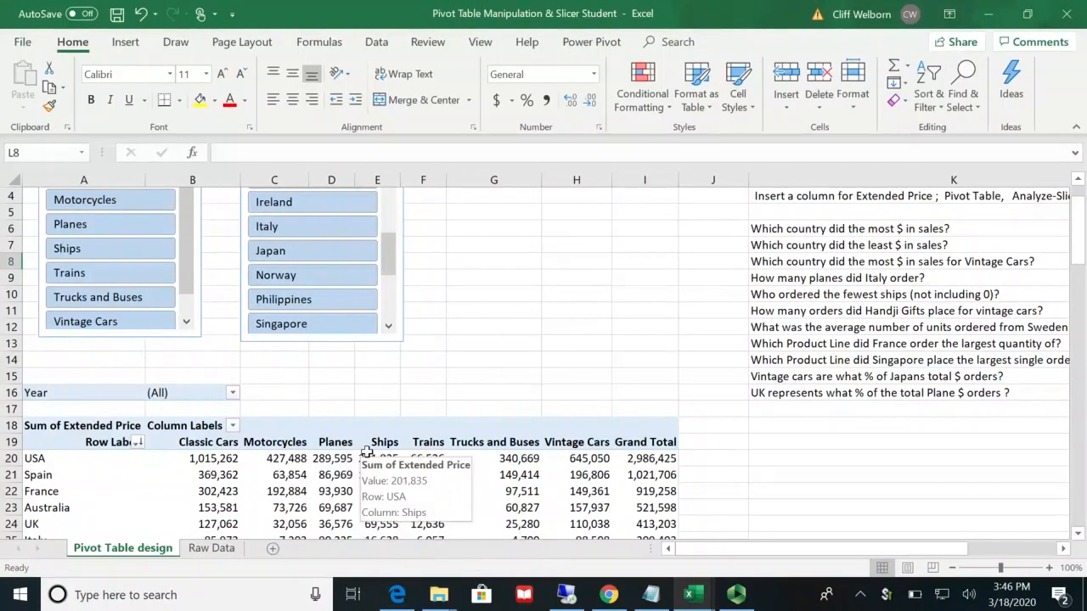
scroll(344, 342, up, 1)
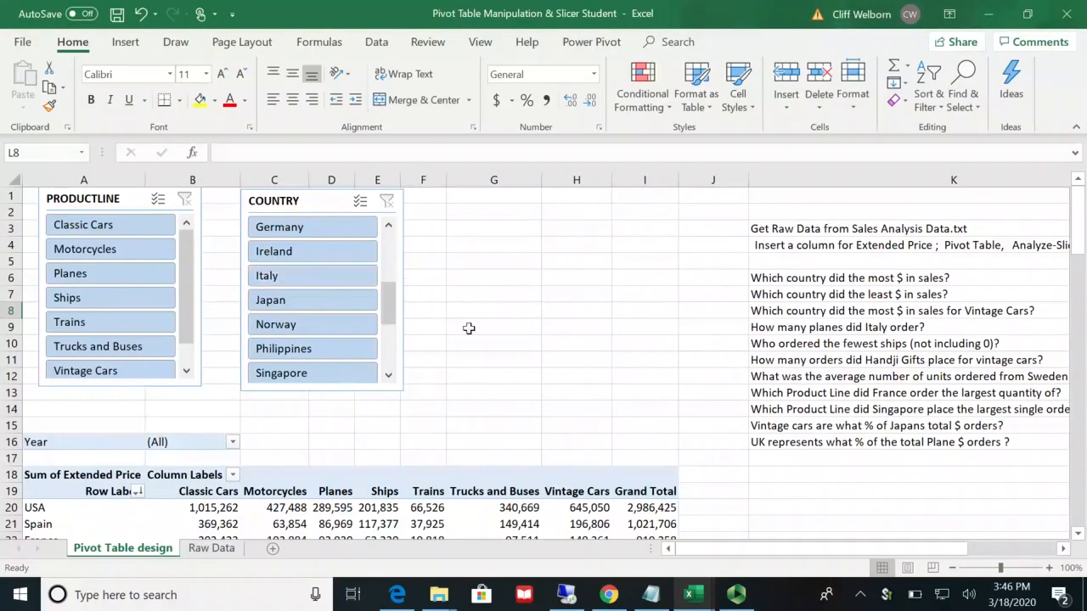
click(1066, 552)
click(1066, 552)
click(1066, 552)
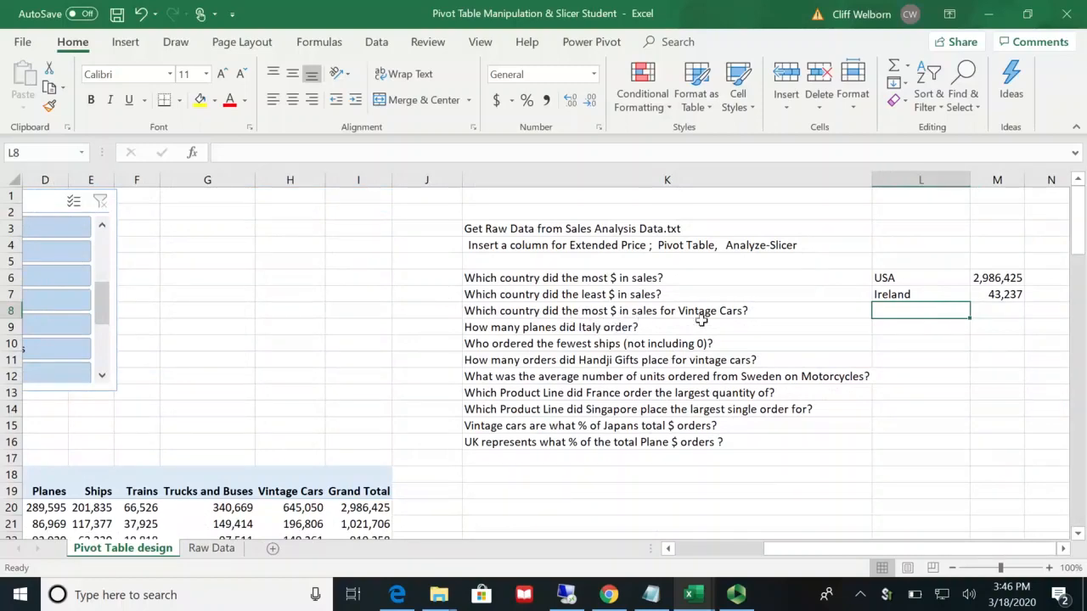
click(669, 550)
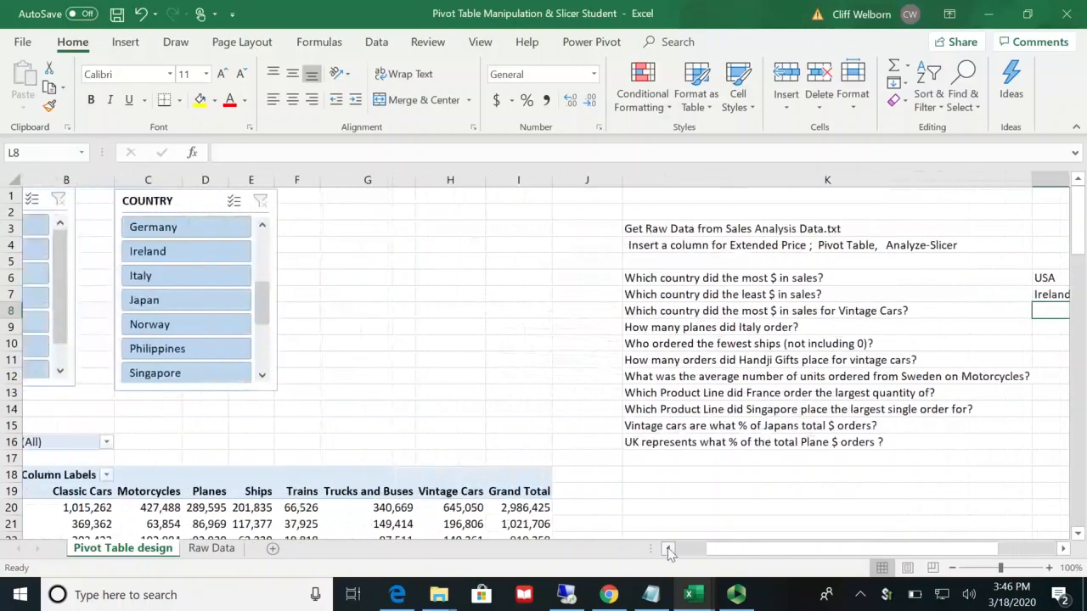
scroll(488, 356, down, 2)
scroll(489, 357, down, 3)
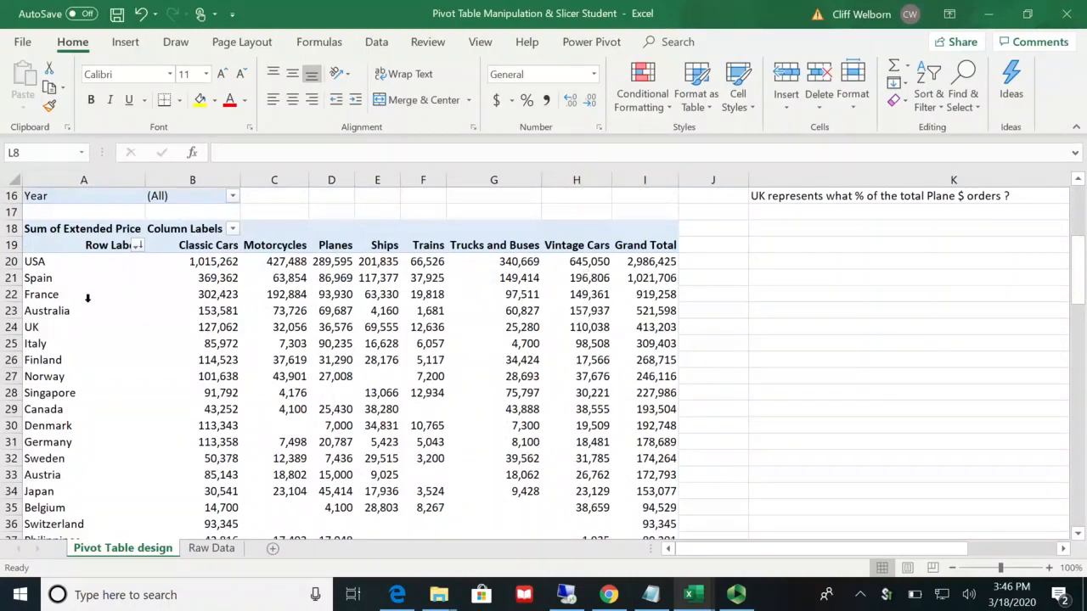
scroll(456, 320, up, 5)
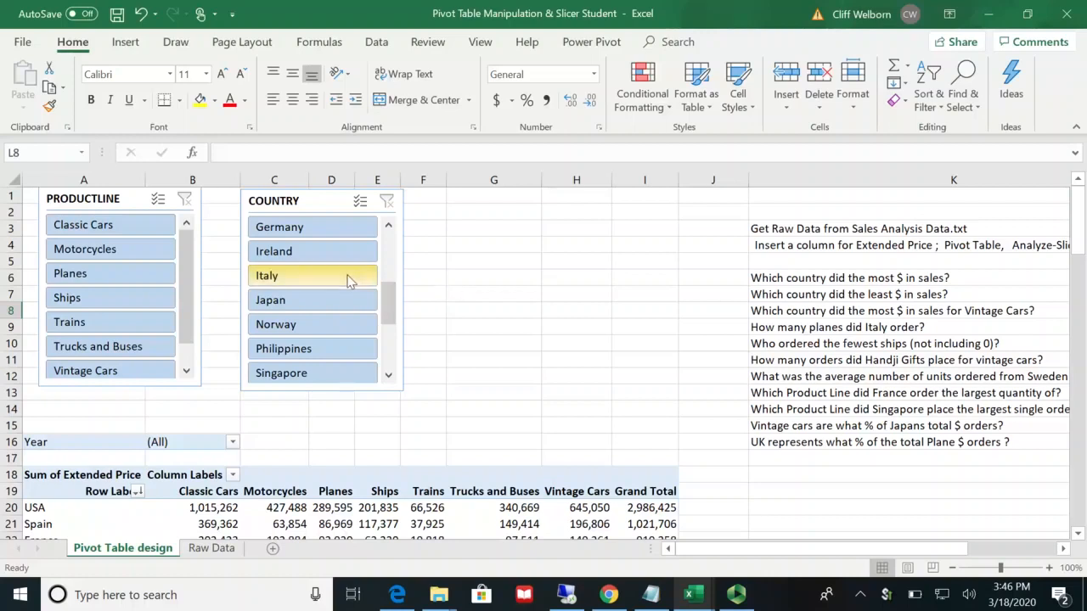
Step: Filter the pivot table to Vintage Cars with the PRODUCTLINE slicer and sort the sales values from largest to smallest
click(108, 376)
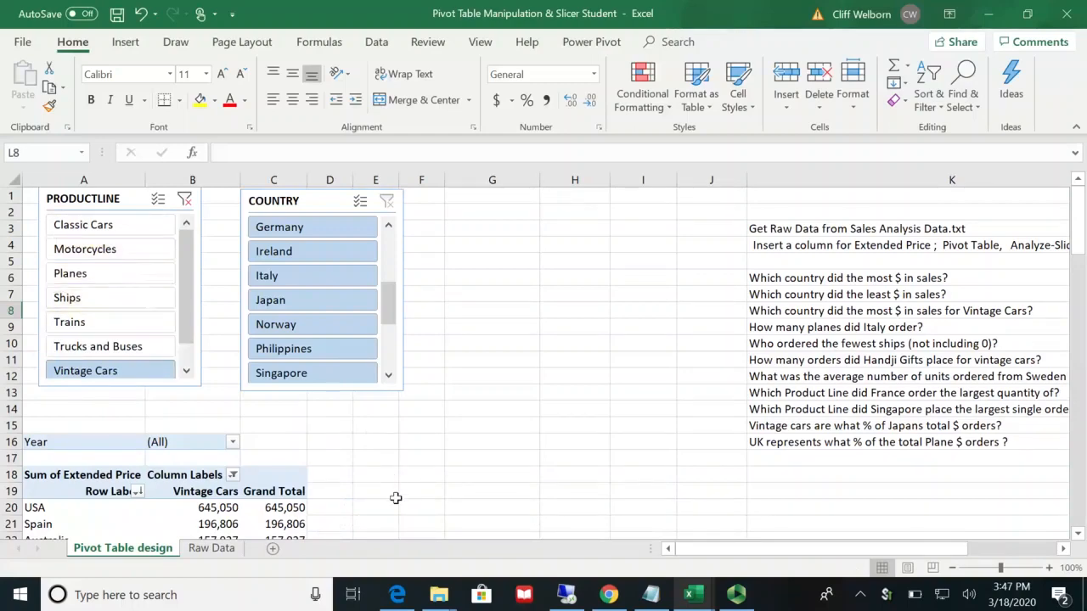
scroll(396, 499, down, 5)
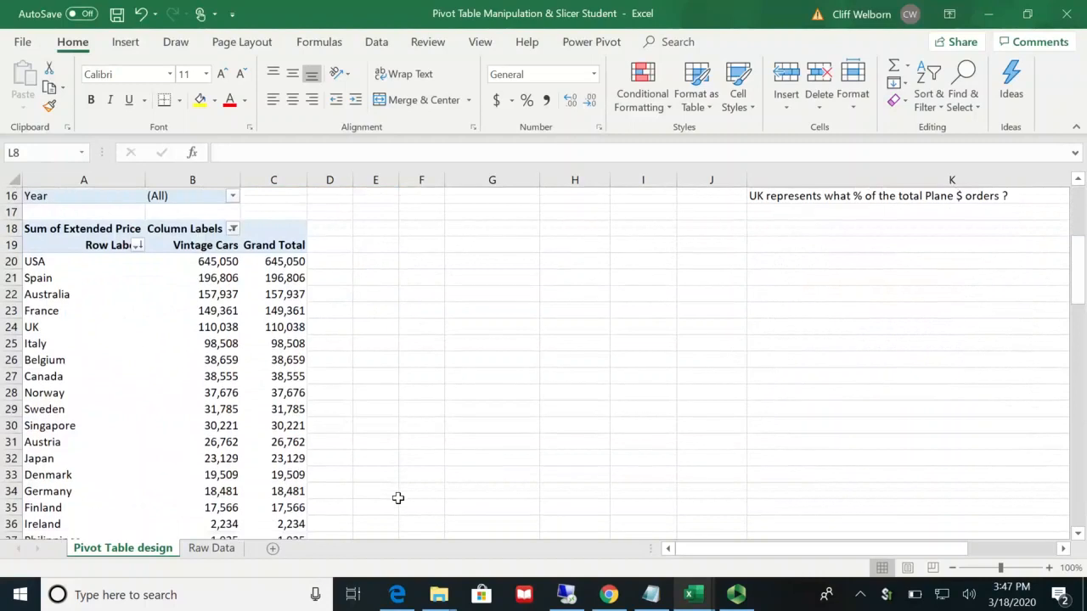
click(213, 263)
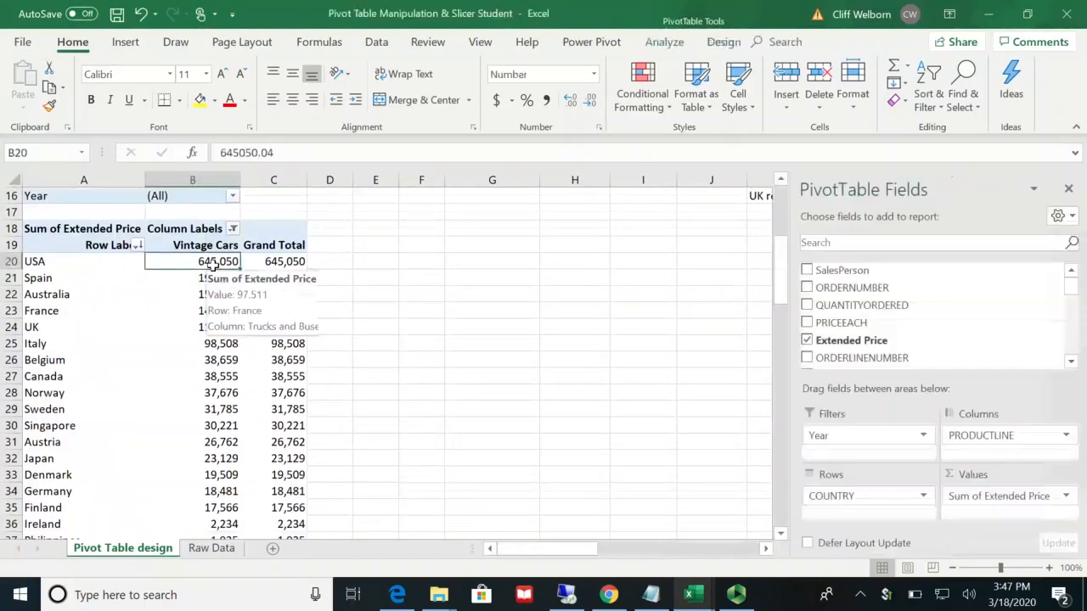
right_click(213, 264)
mouse_move(286, 372)
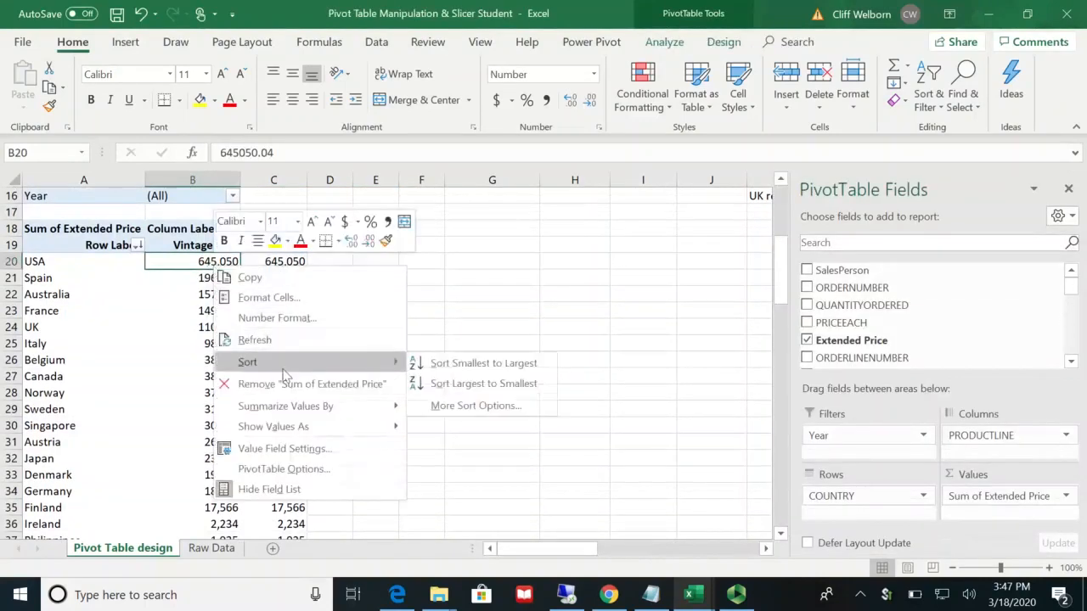
click(442, 383)
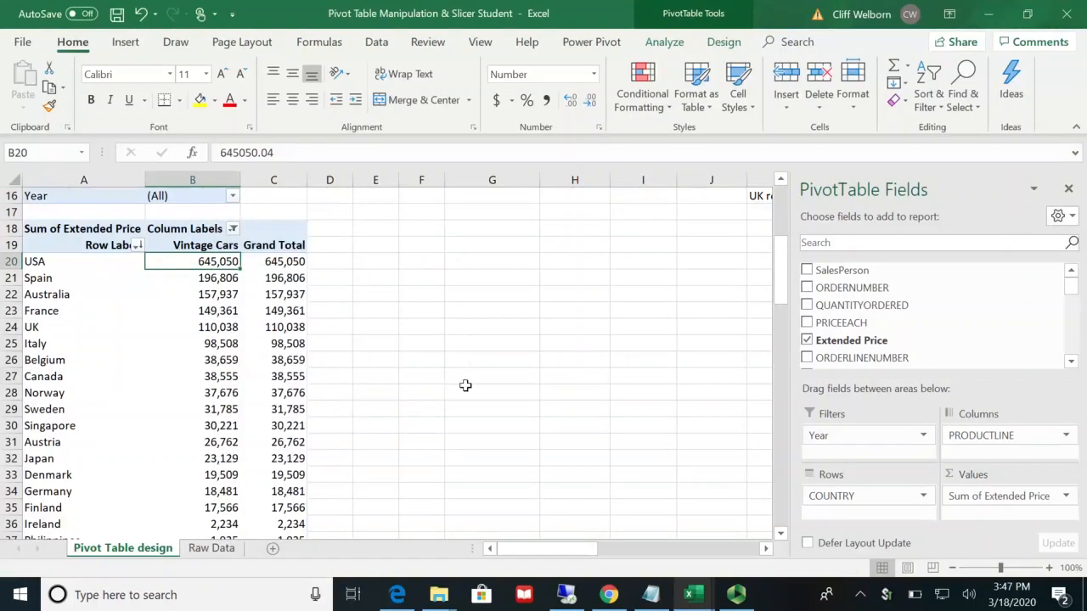
Step: Copy the USA's Vintage Cars sales value from the pivot table into cell M8, beside the Vintage Cars question
scroll(419, 413, down, 2)
scroll(419, 412, up, 3)
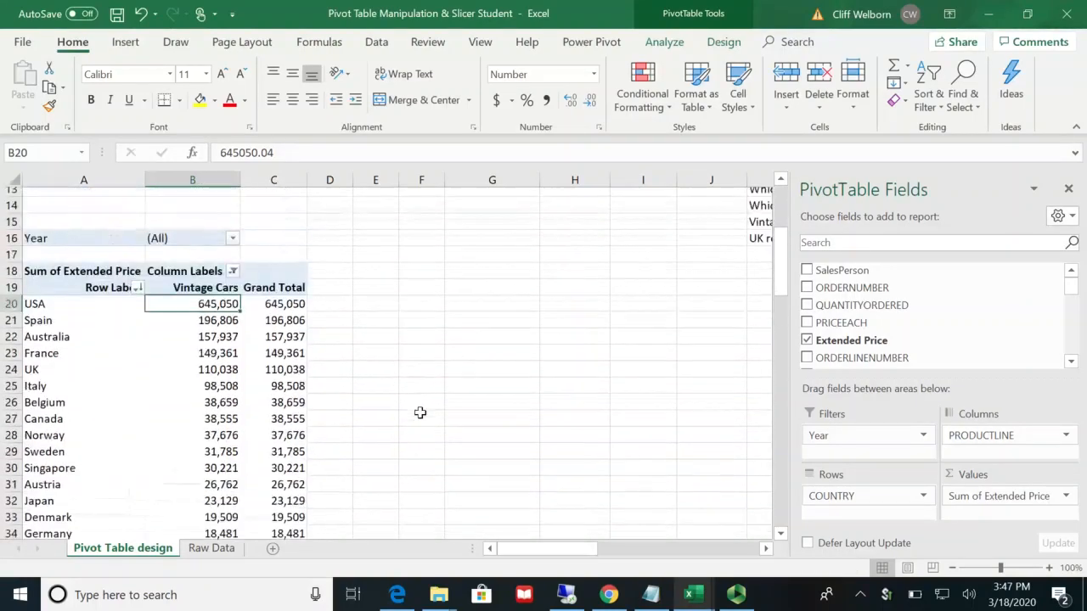
scroll(420, 412, up, 1)
scroll(420, 413, down, 1)
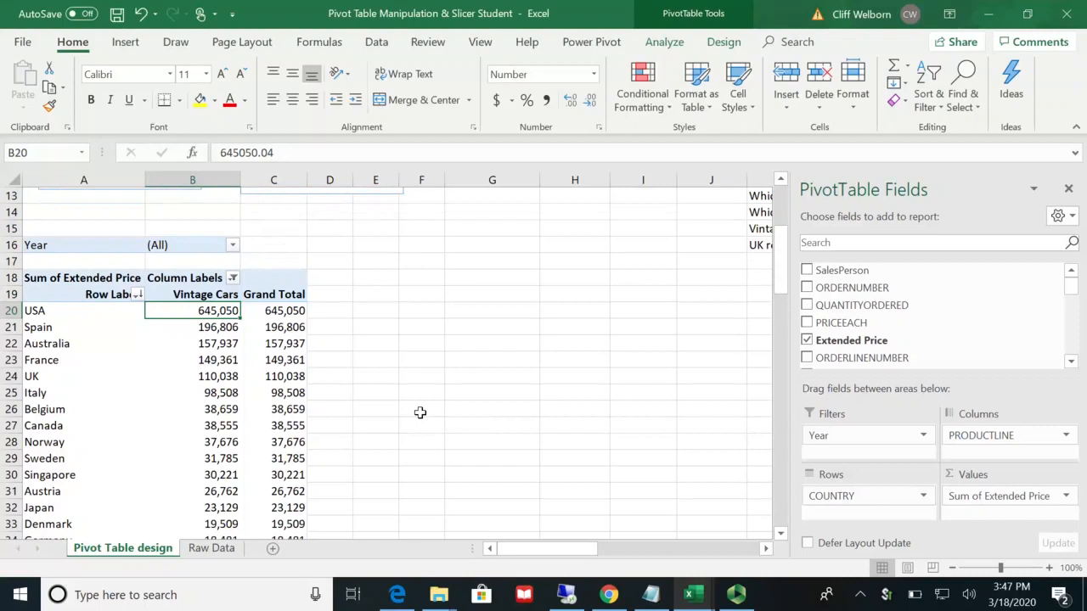
mouse_move(220, 308)
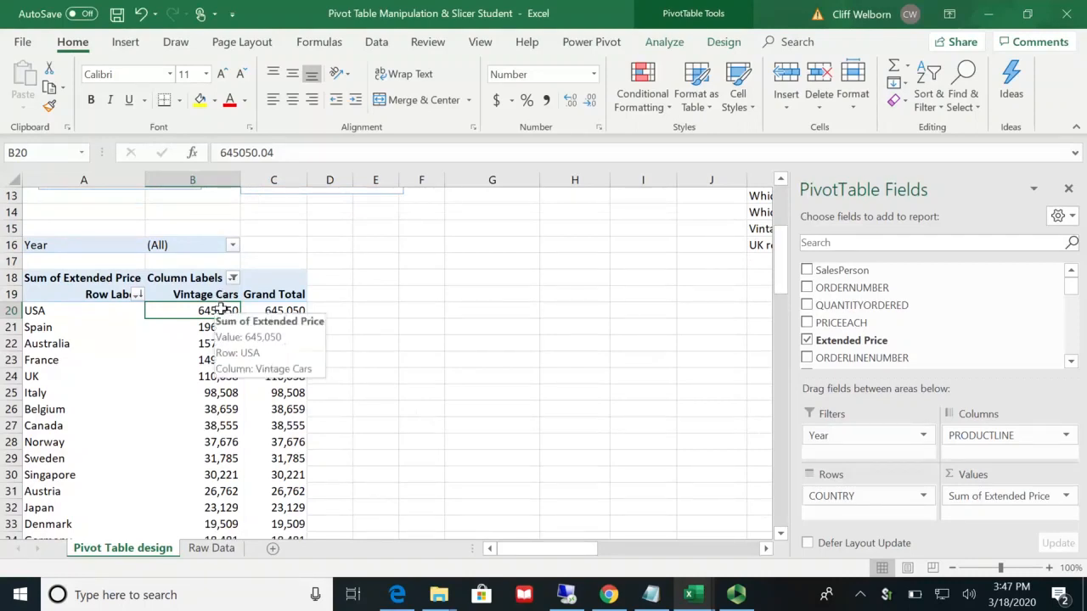
key(ctrl+c)
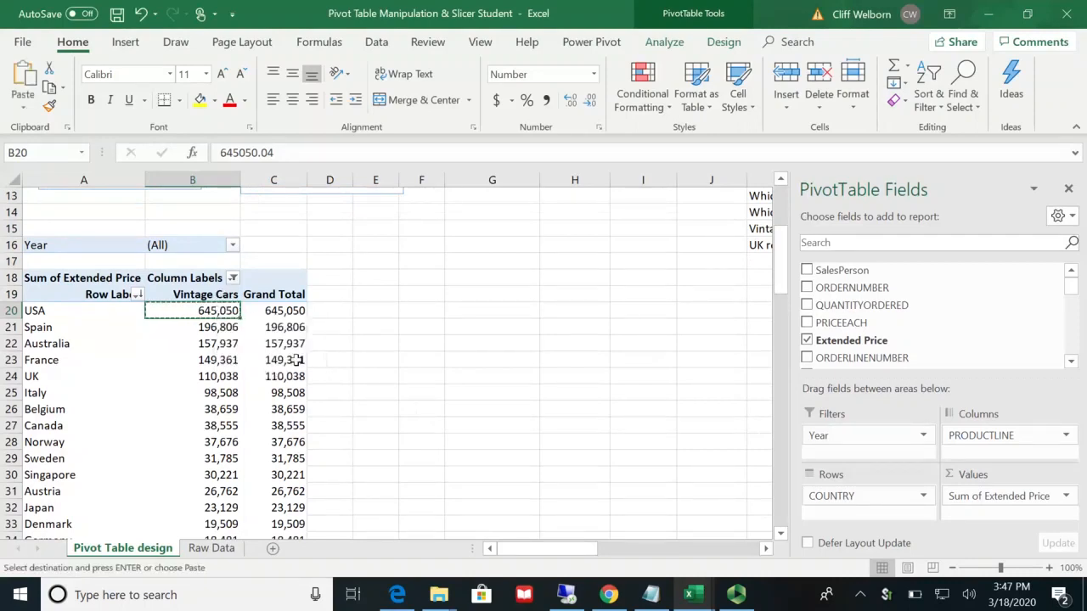
click(765, 548)
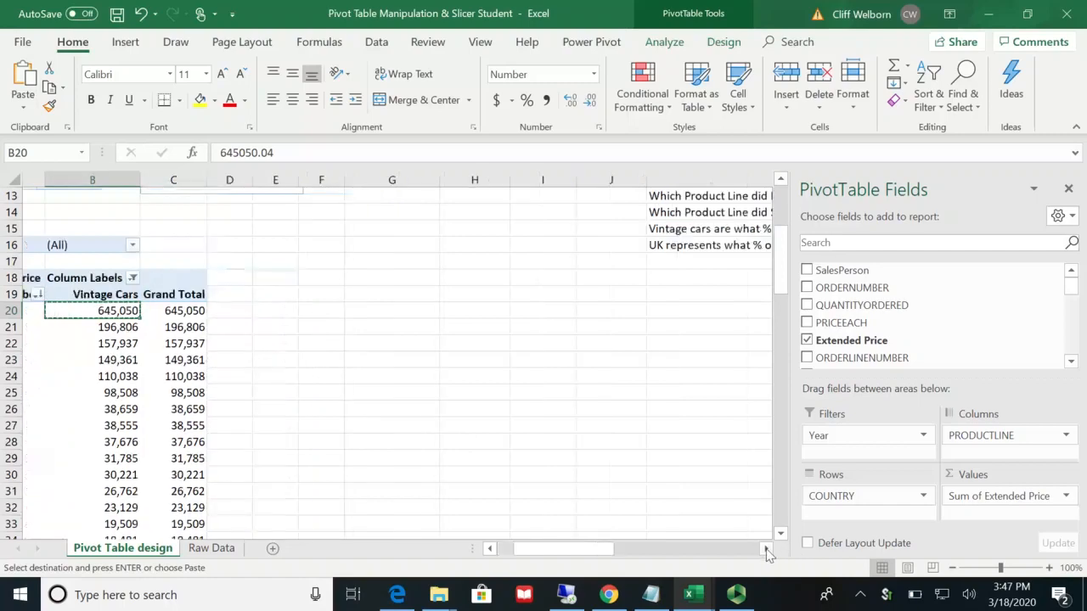
click(765, 548)
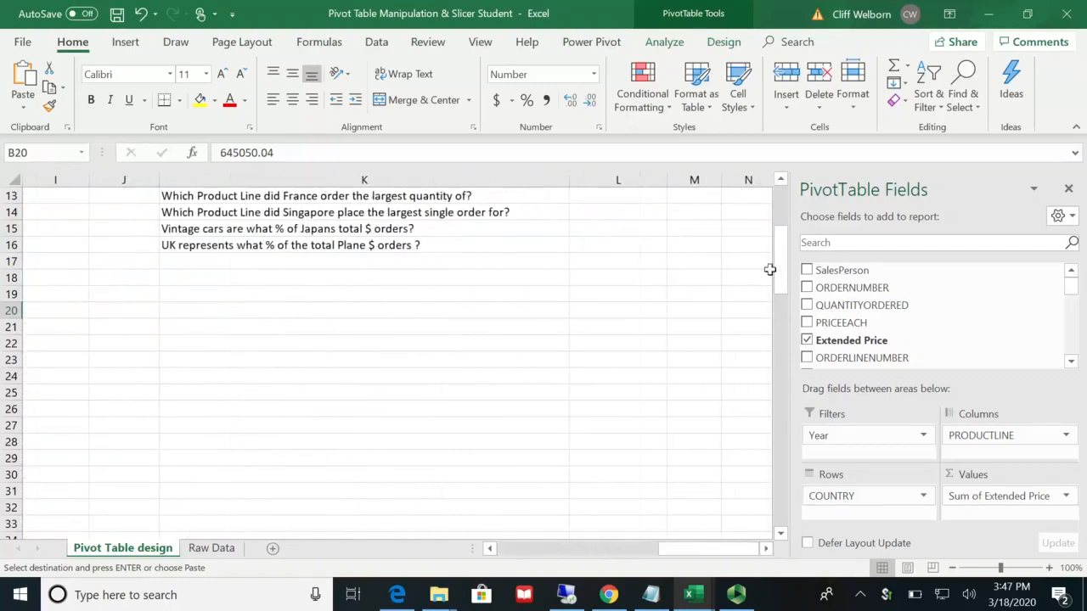
drag(780, 267, 781, 246)
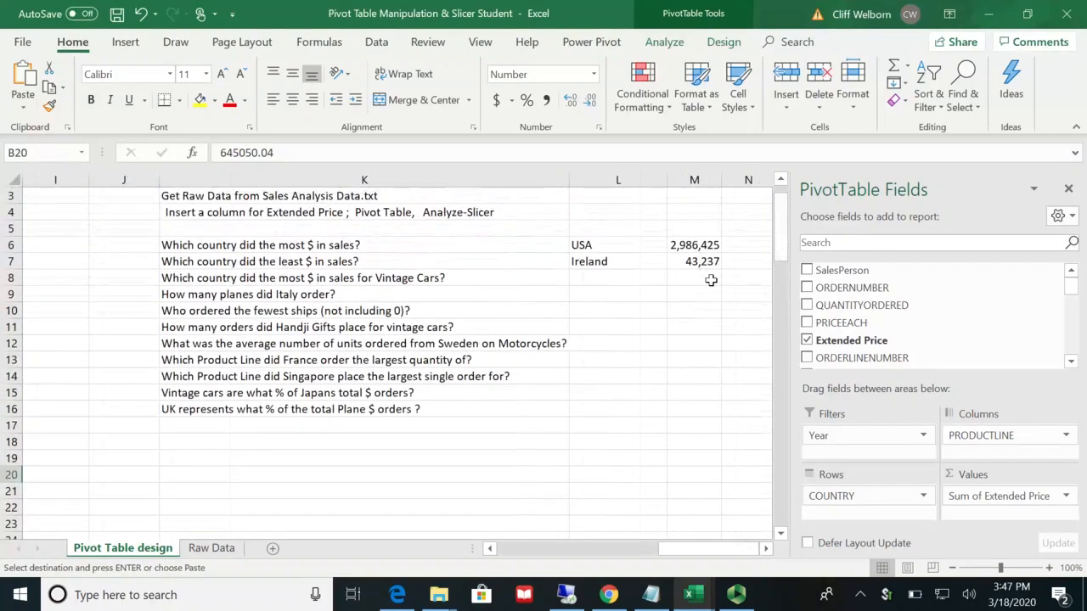
click(711, 279)
key(ctrl+v)
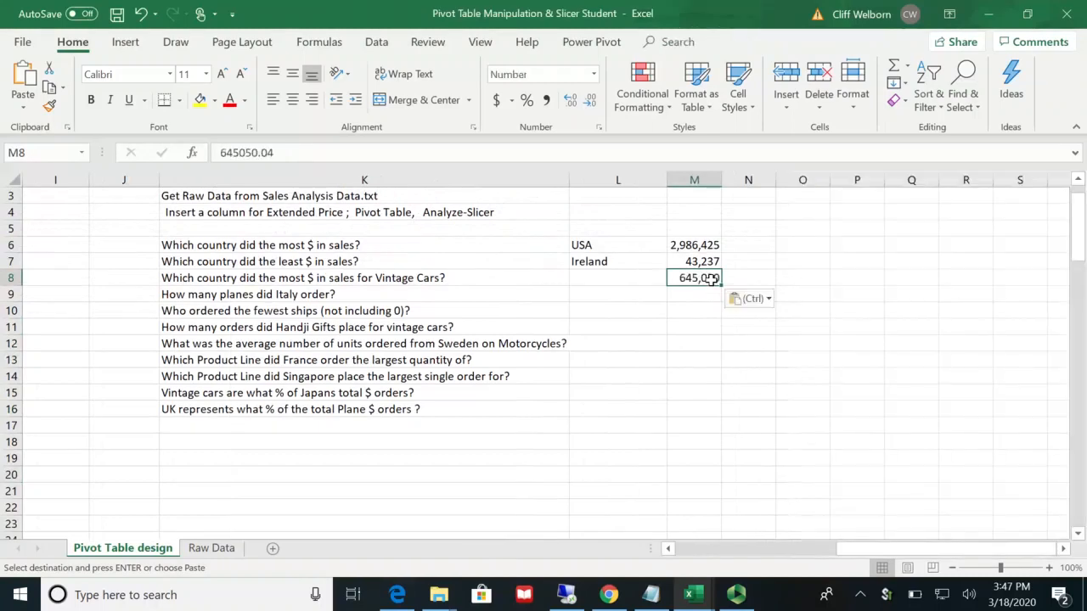
Step: Enter USA in cell L8 as the country with the most Vintage Cars sales
click(642, 273)
text(USA)
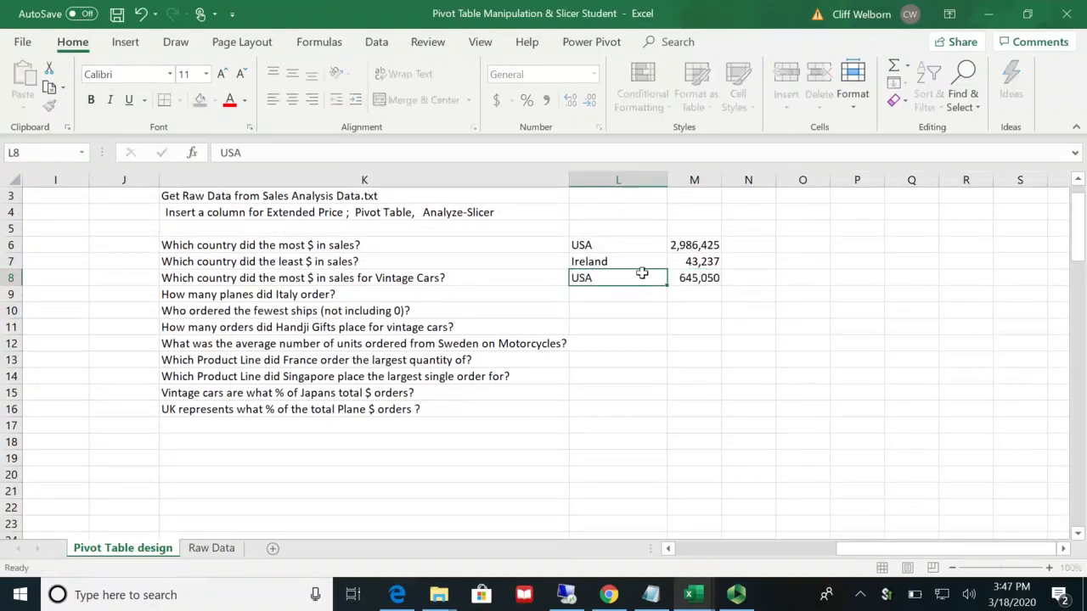
key(Return)
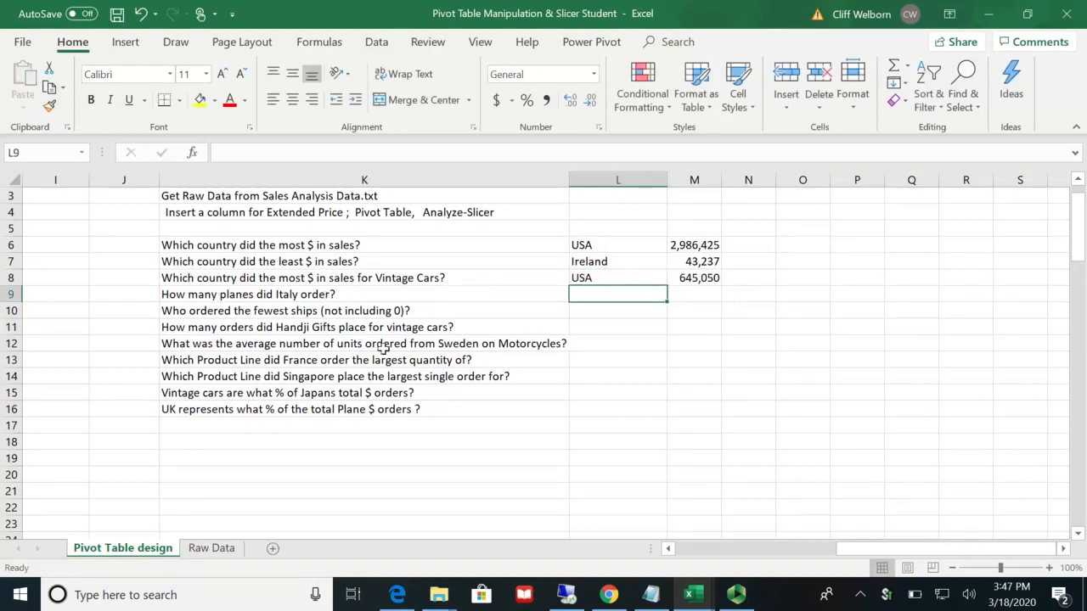
Step: Filter the pivot table to the Planes product line and the country Italy using the slicers
click(670, 550)
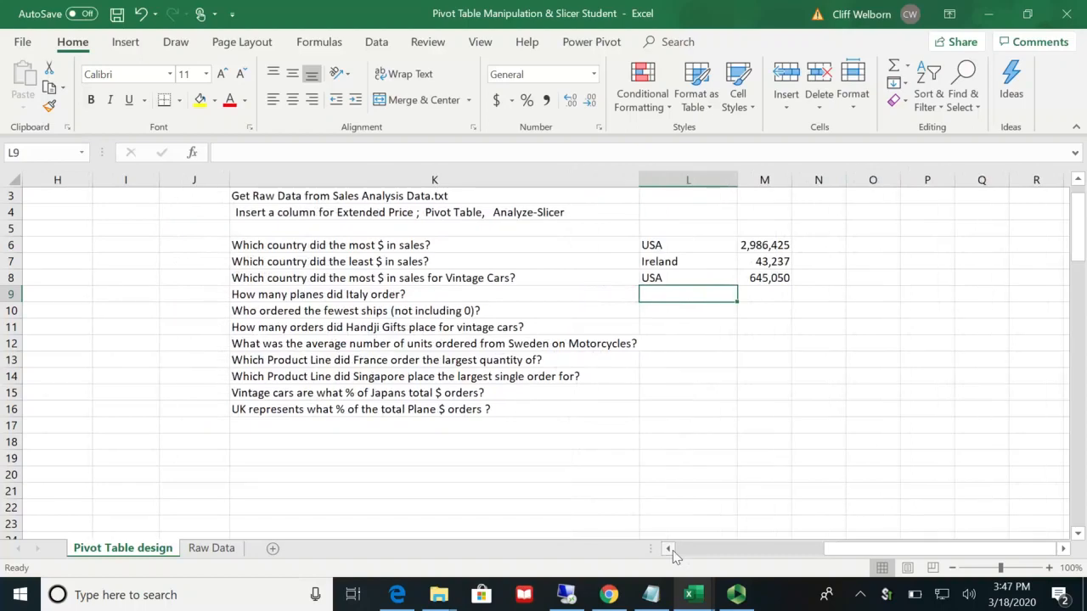
drag(670, 550, 671, 549)
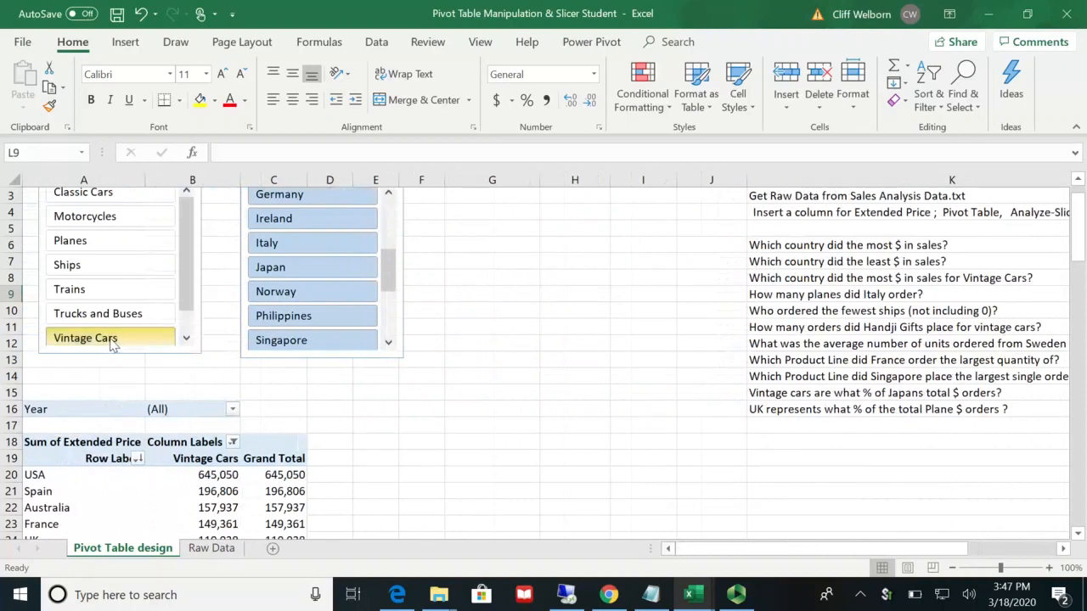
click(108, 244)
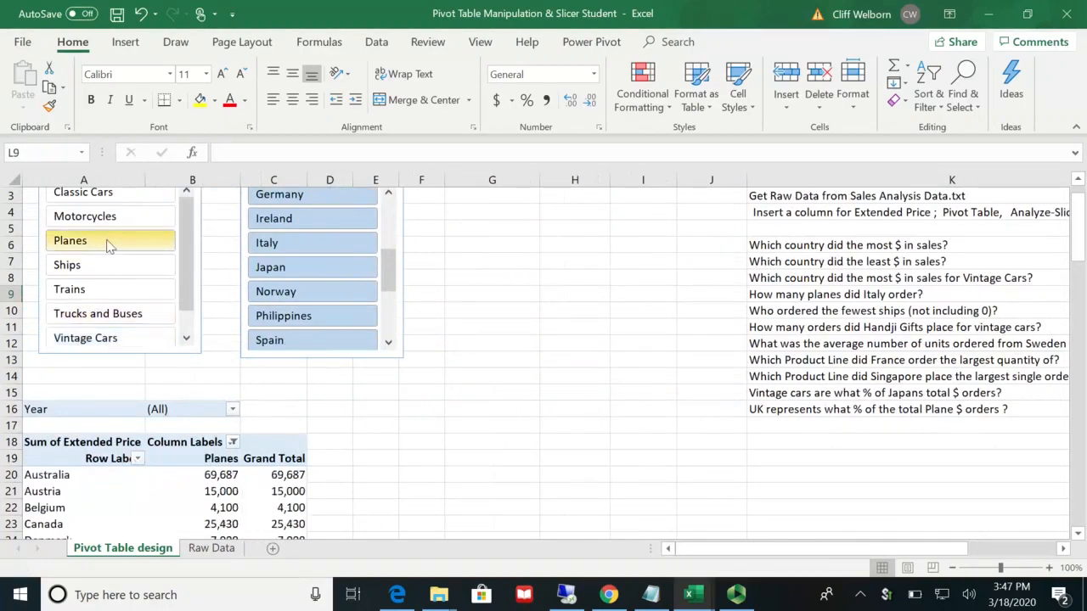
click(277, 244)
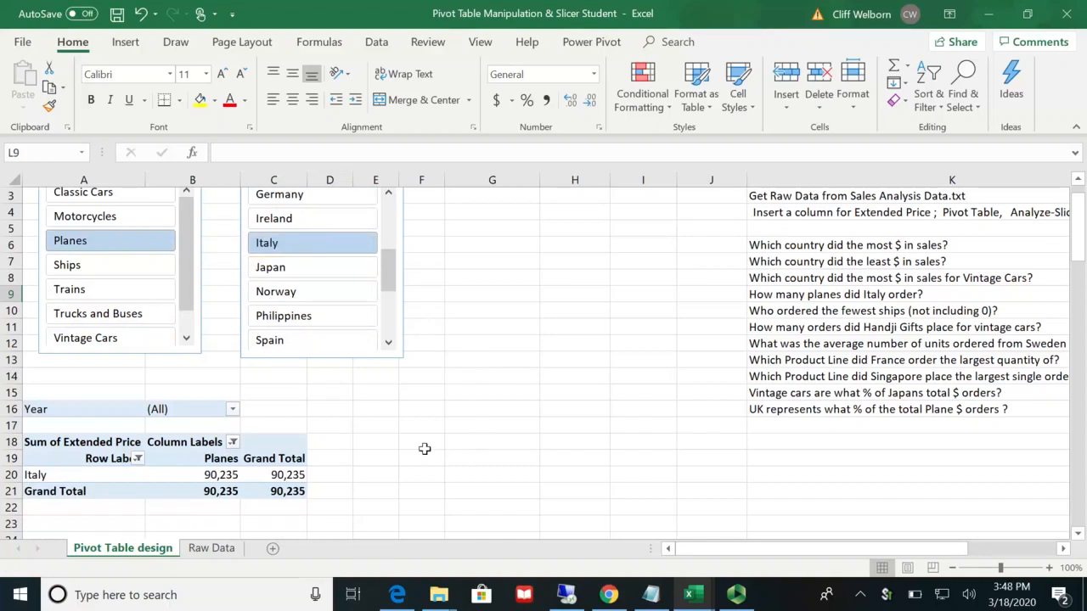
Step: Replace Sum of Extended Price with QUANTITYORDERED as the pivot table's values field
click(220, 476)
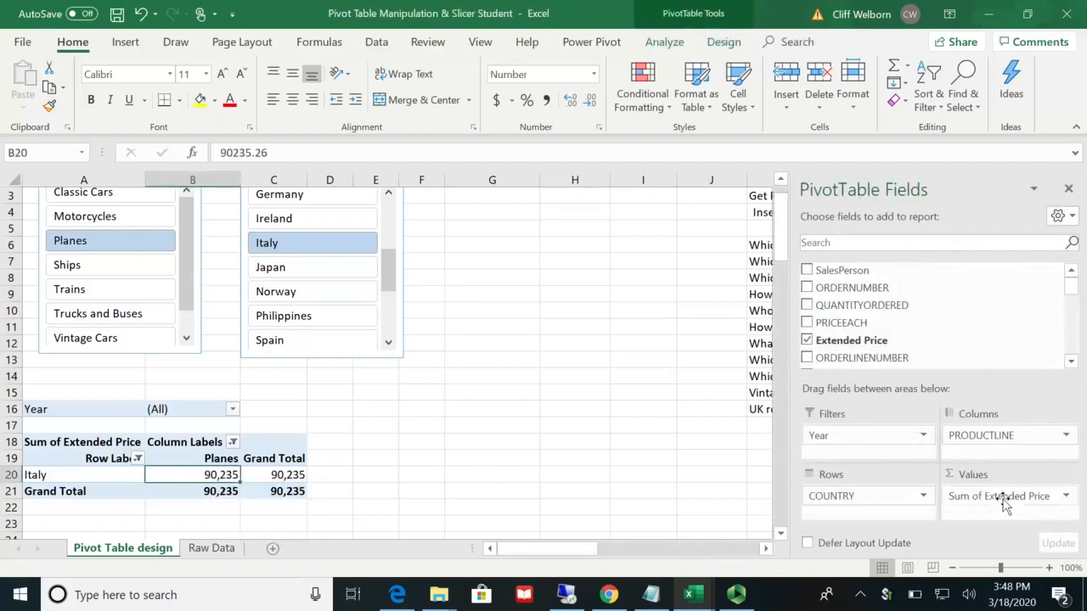
drag(1003, 502, 941, 334)
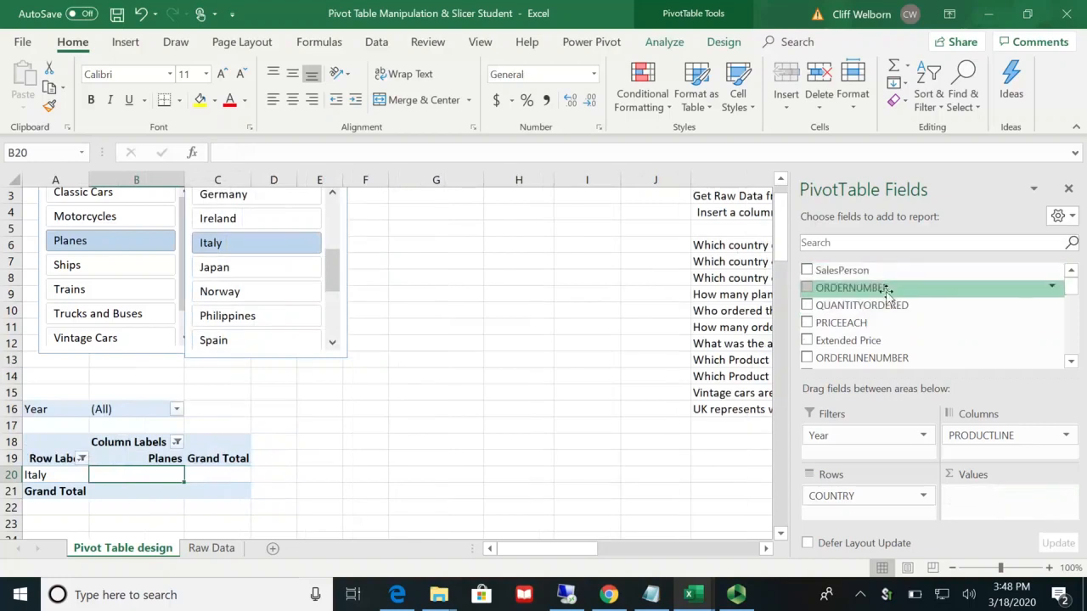
drag(876, 305, 992, 493)
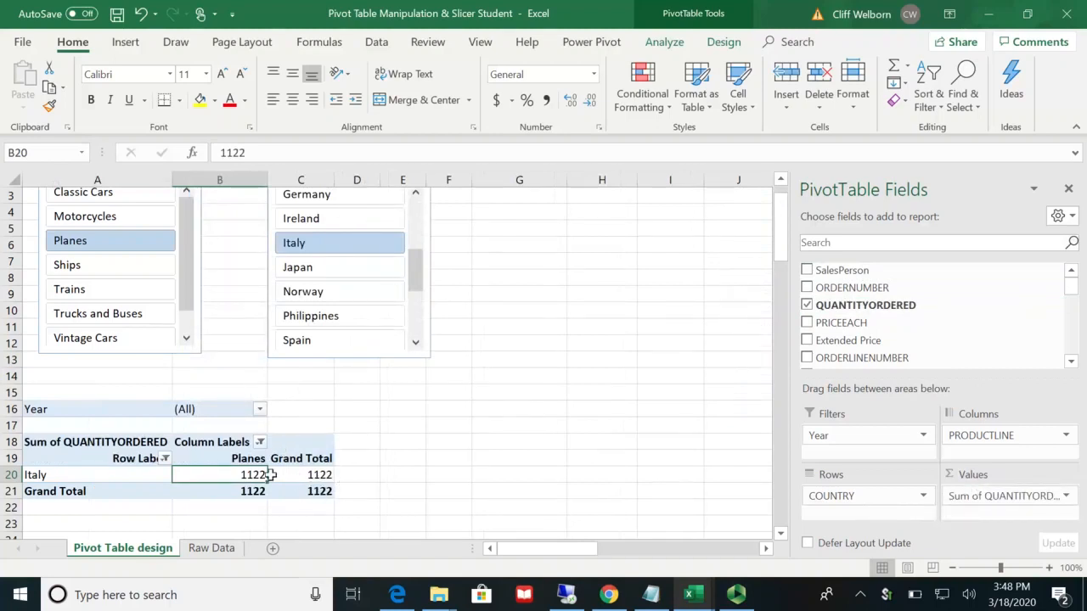
Step: Copy Italy's Planes quantity from the pivot table into cell M9, beside the question about Italy's plane orders
mouse_move(257, 476)
key(ctrl+c)
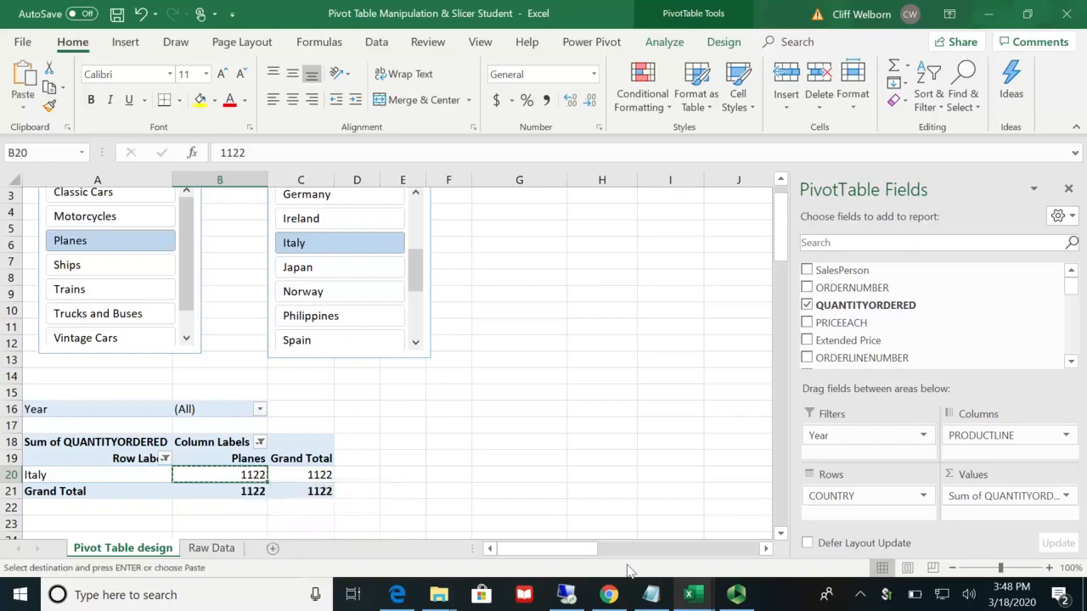
click(767, 548)
click(767, 549)
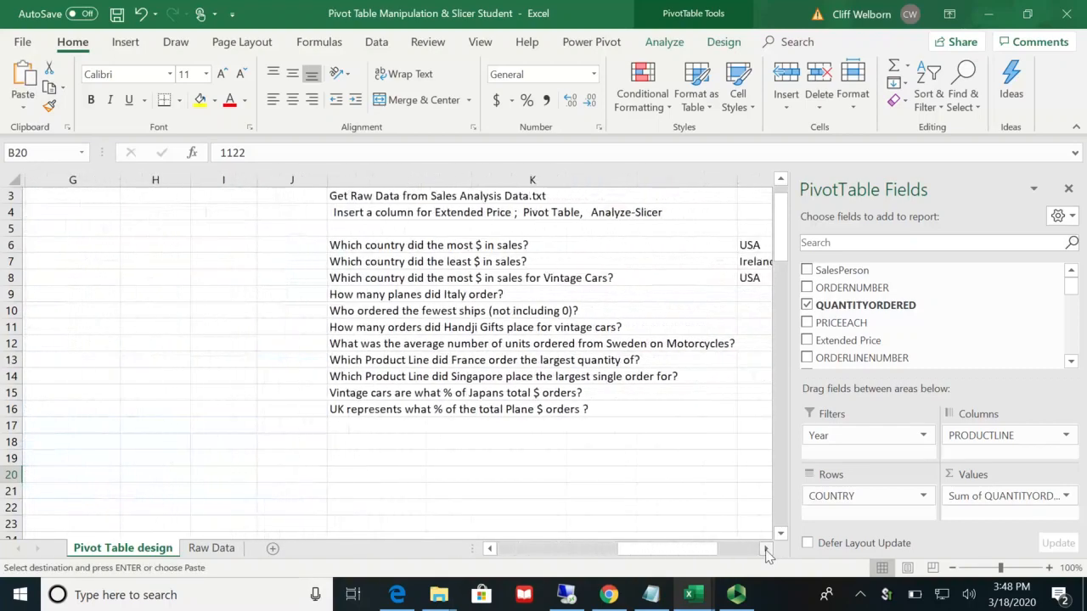
click(767, 549)
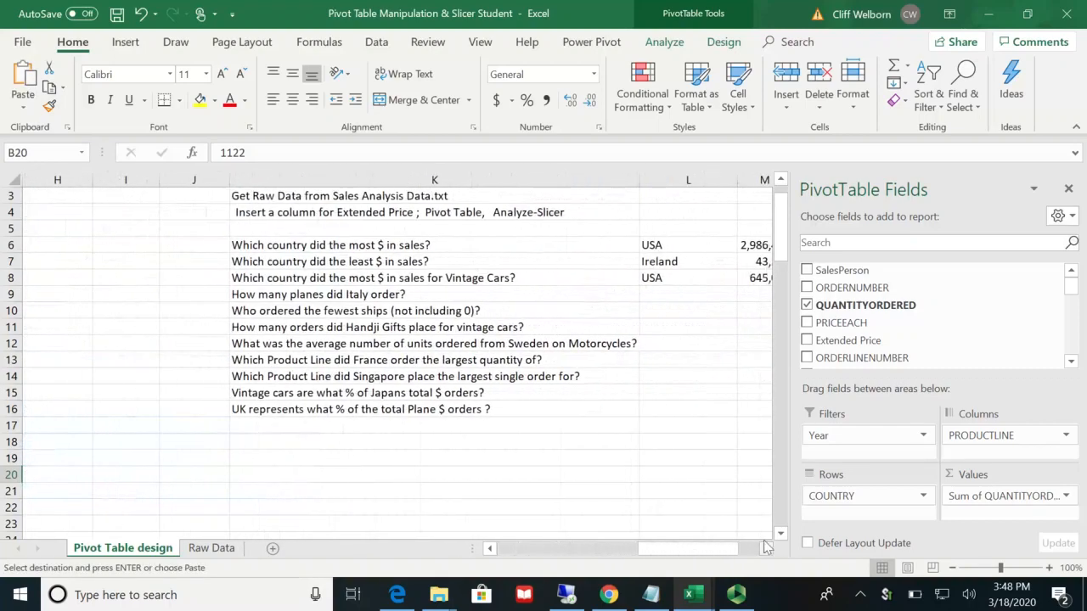
click(751, 295)
key(ctrl+v)
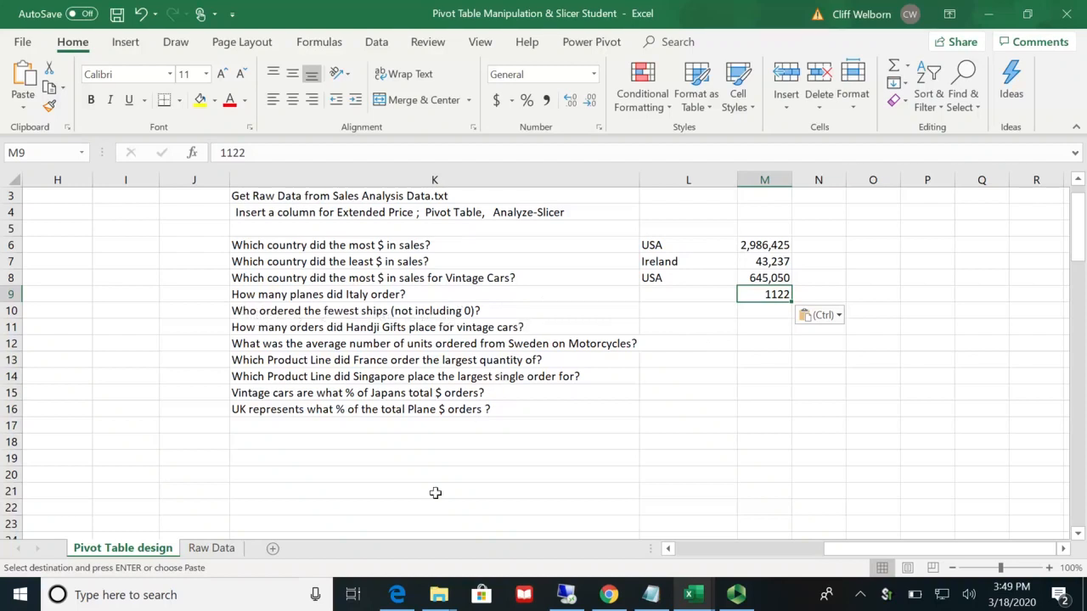
Step: Clear the COUNTRY slicer filter so the pivot table includes all countries
click(667, 549)
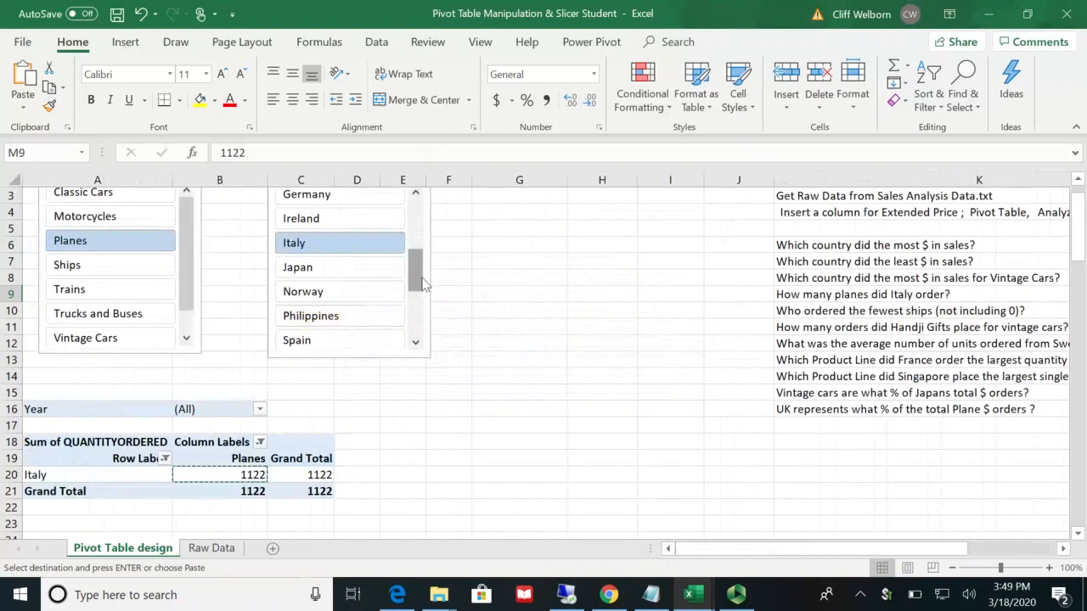
drag(423, 284, 428, 219)
scroll(534, 262, up, 1)
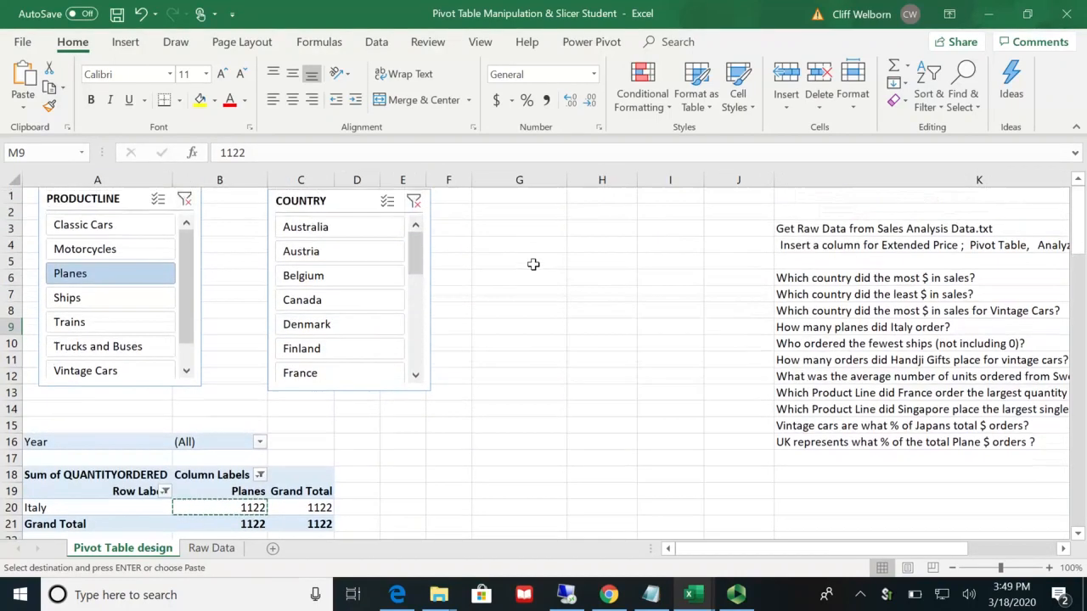
click(413, 202)
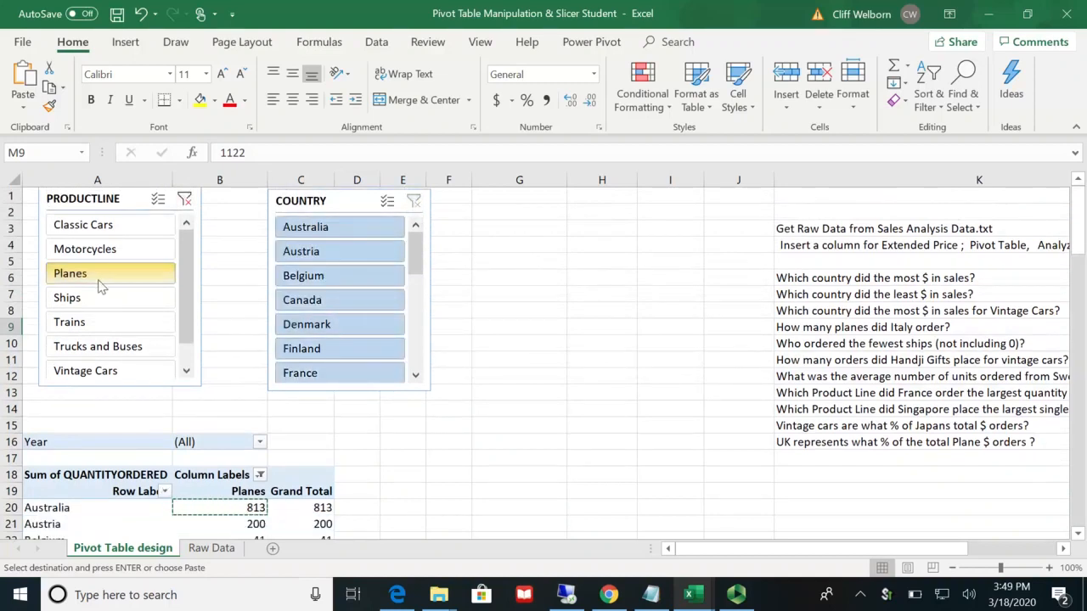
Step: Filter the pivot table to the Ships product line using the PRODUCTLINE slicer
click(81, 302)
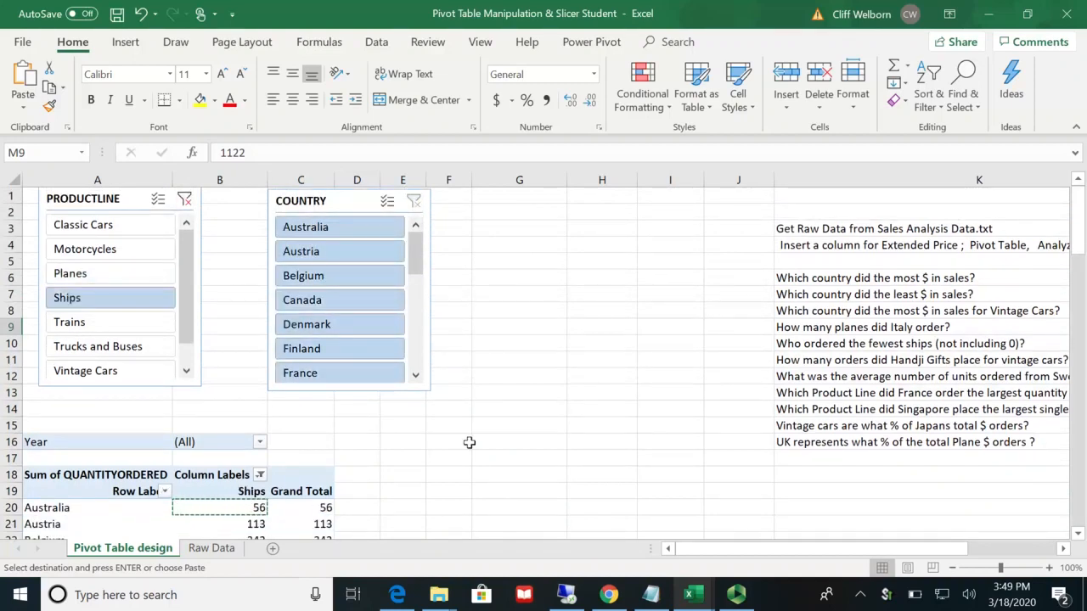
key(Escape)
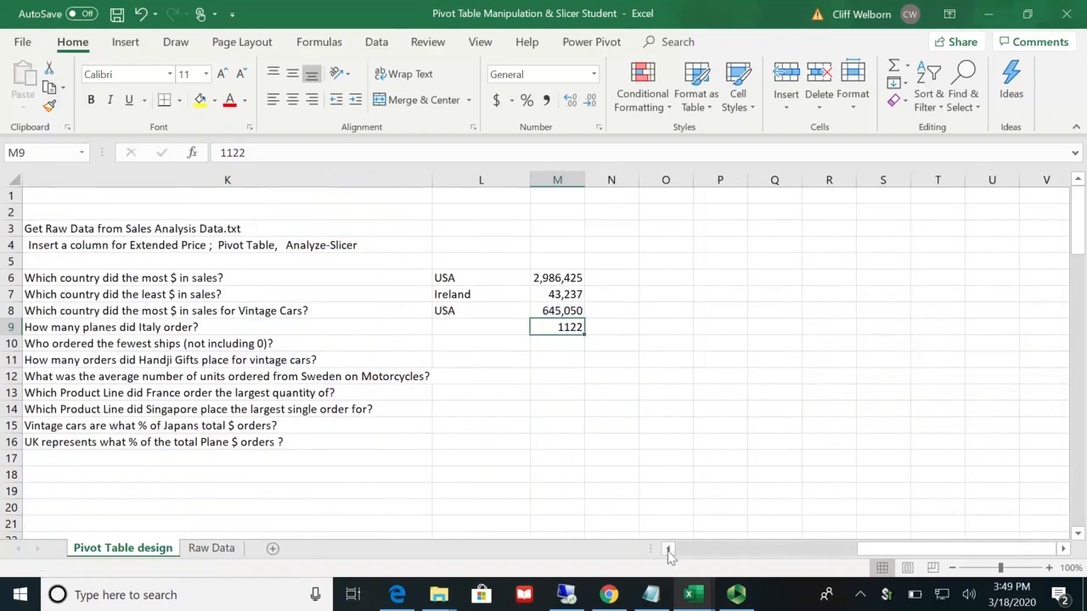
click(669, 550)
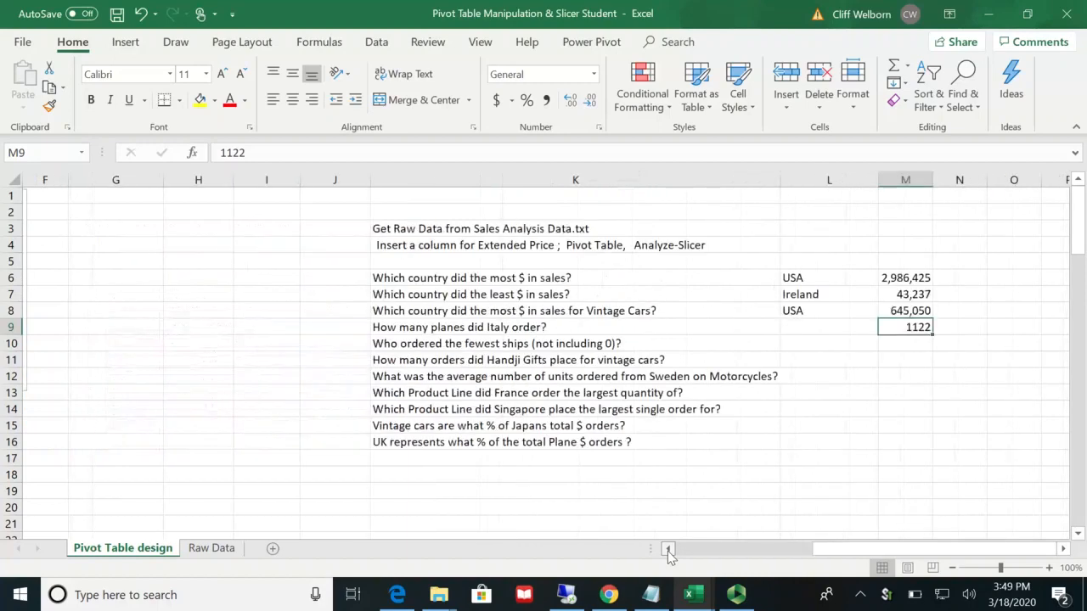
Step: Sort the pivot table's countries by Ships quantity from largest to smallest
click(320, 511)
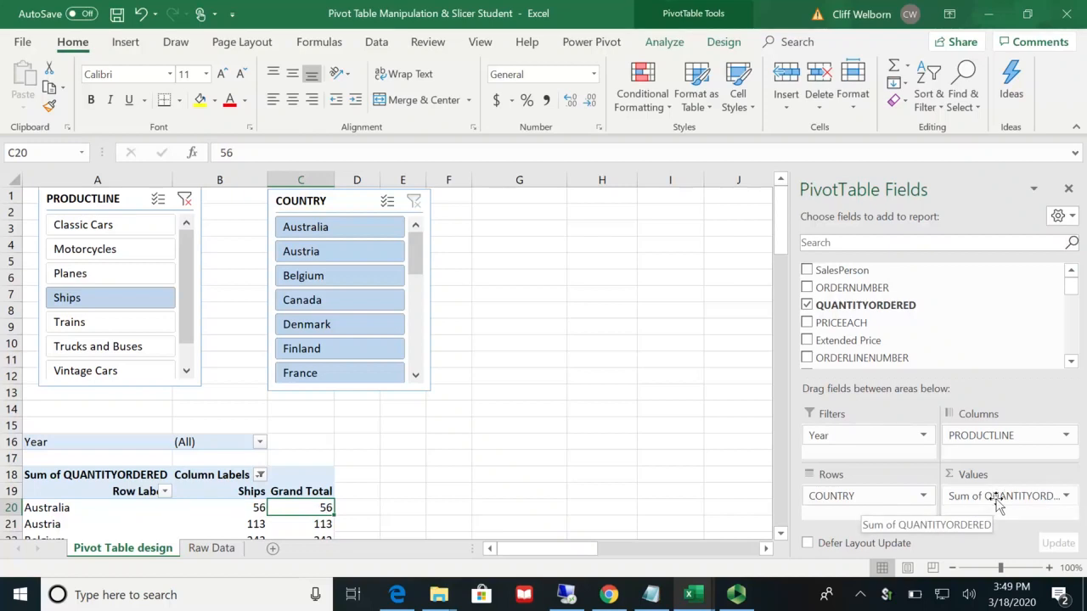
scroll(783, 540, down, 3)
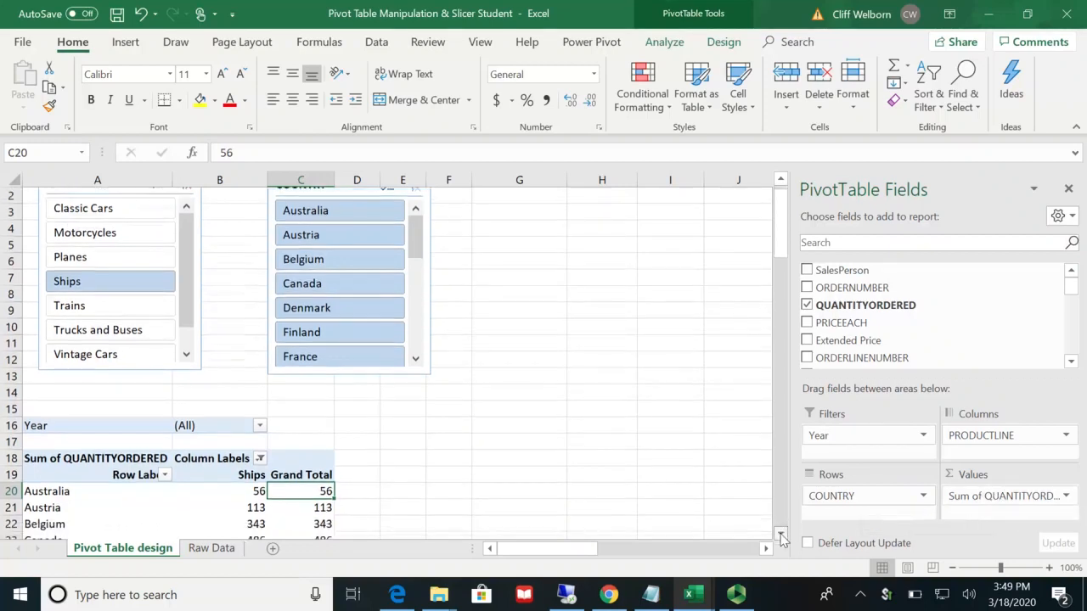
click(239, 360)
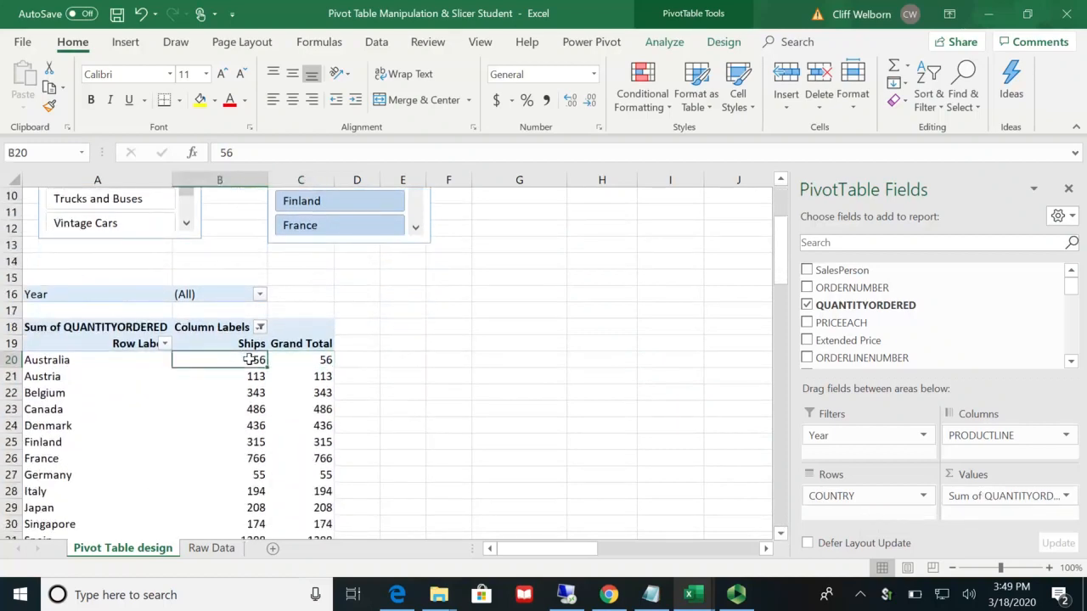
right_click(245, 364)
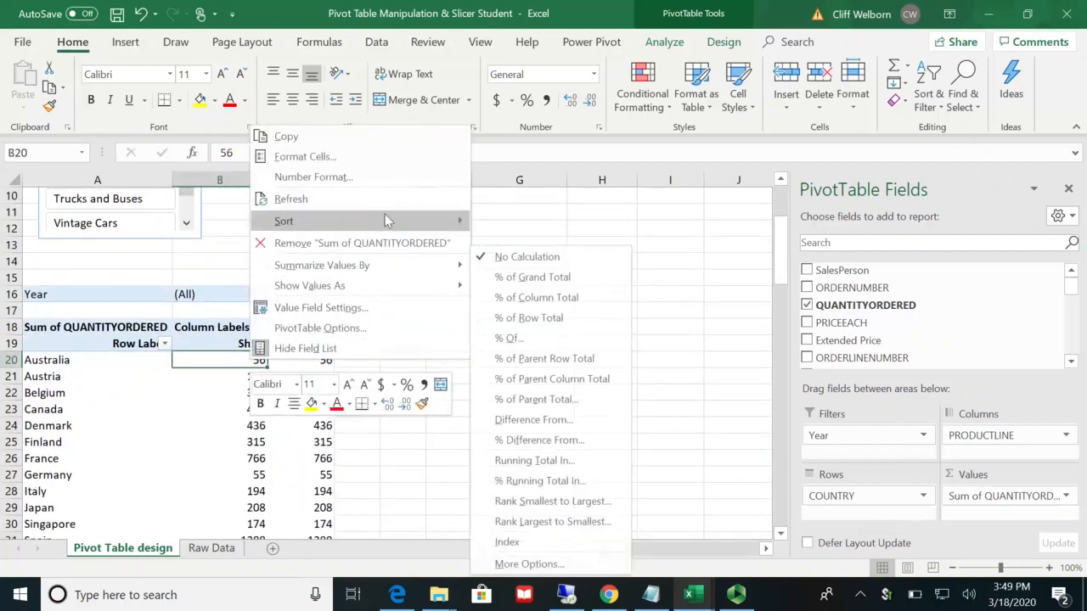
mouse_move(388, 221)
click(533, 243)
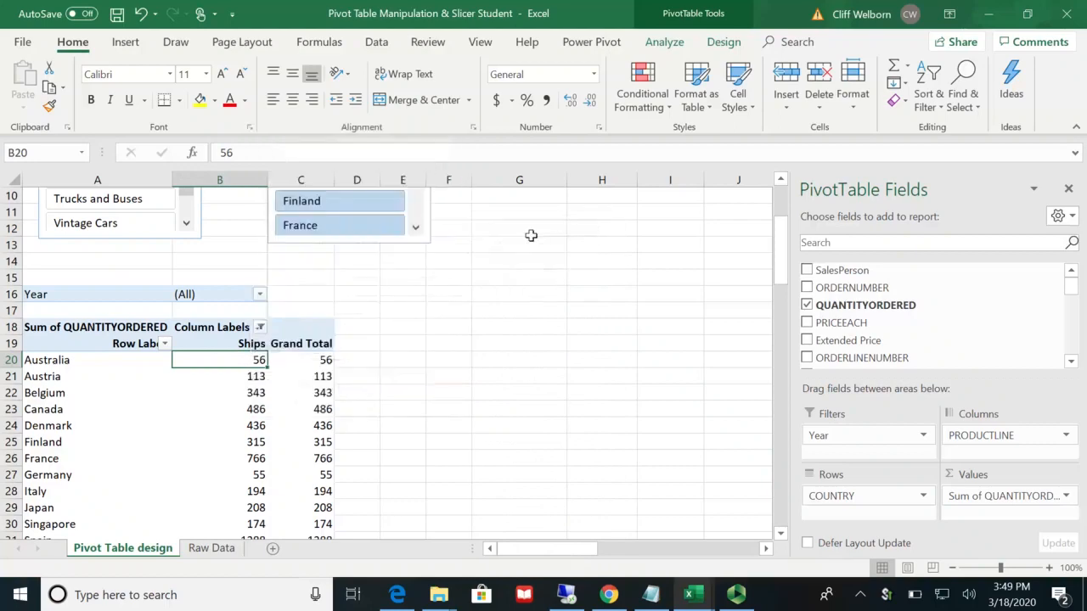
Step: Try to copy Germany's Ships quantity from the pivot table into cell M10, beside the fewest-ships question
scroll(496, 429, down, 4)
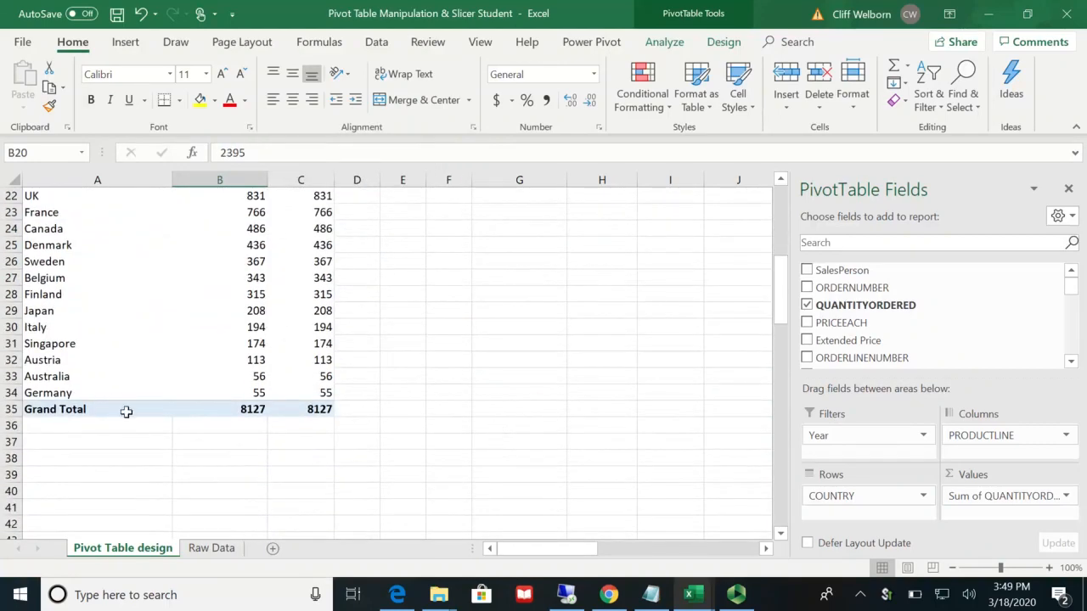
click(257, 396)
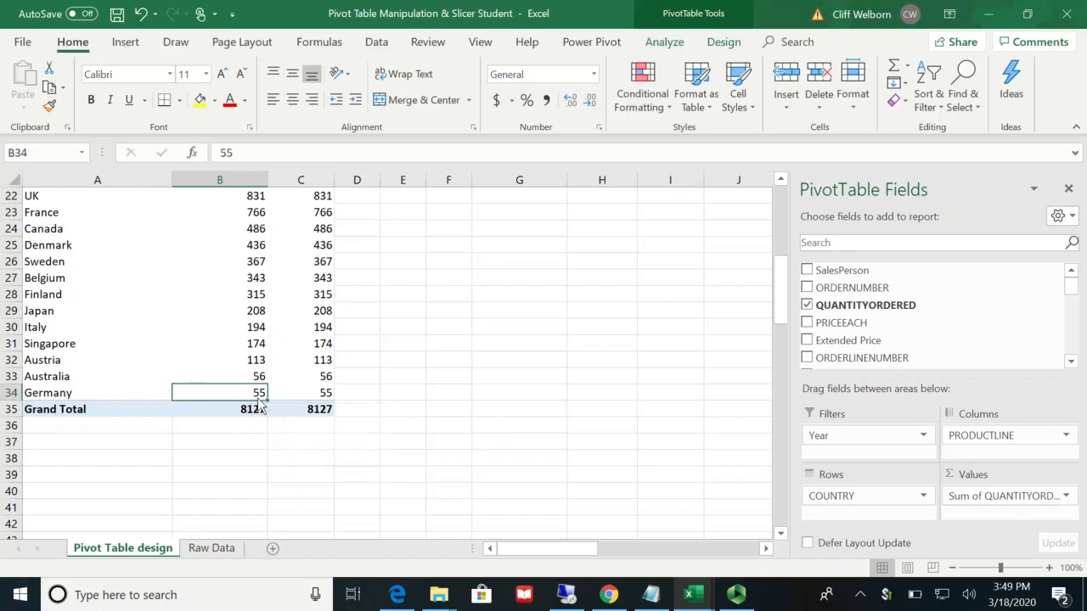
key(ctrl+c)
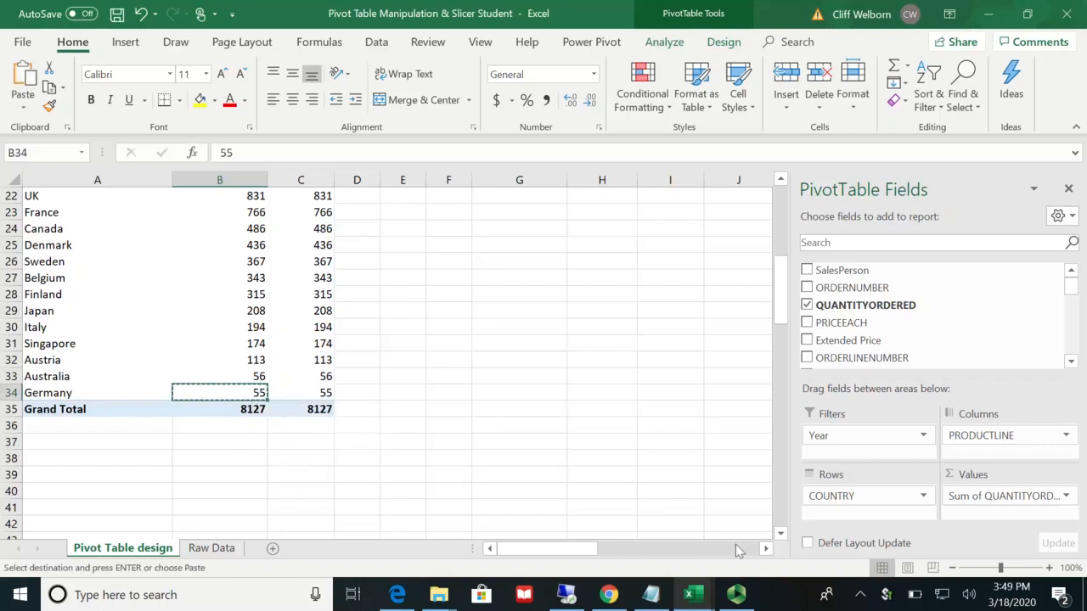
click(767, 549)
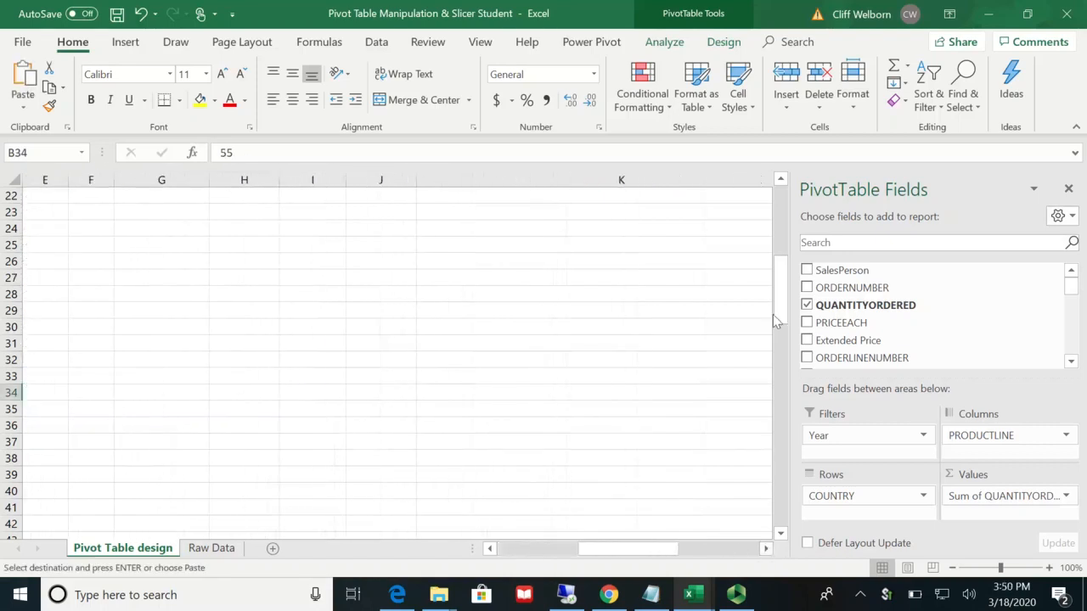
drag(780, 314, 780, 263)
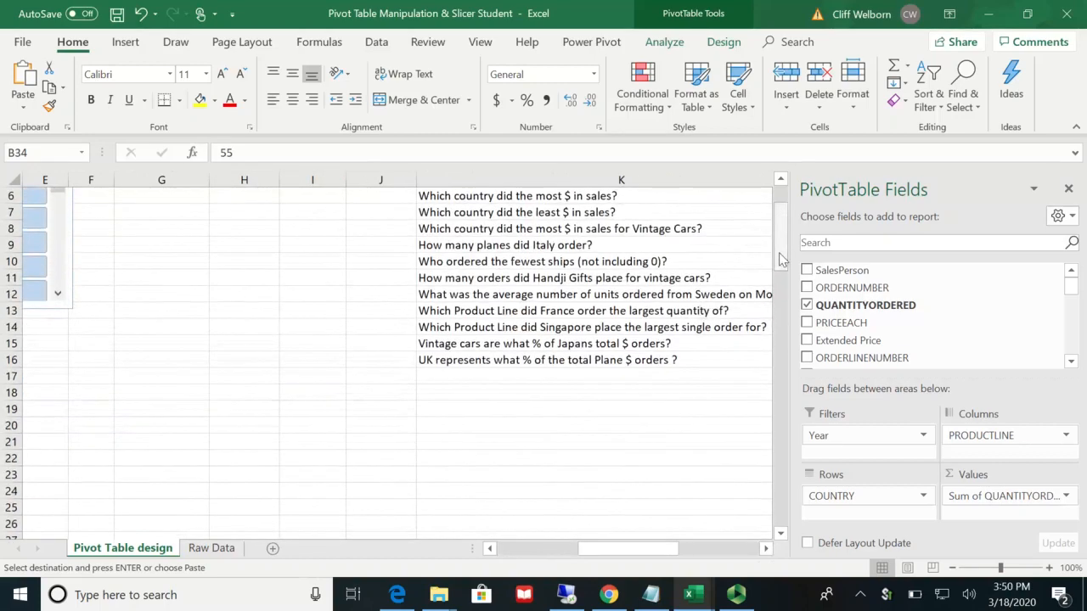
click(767, 549)
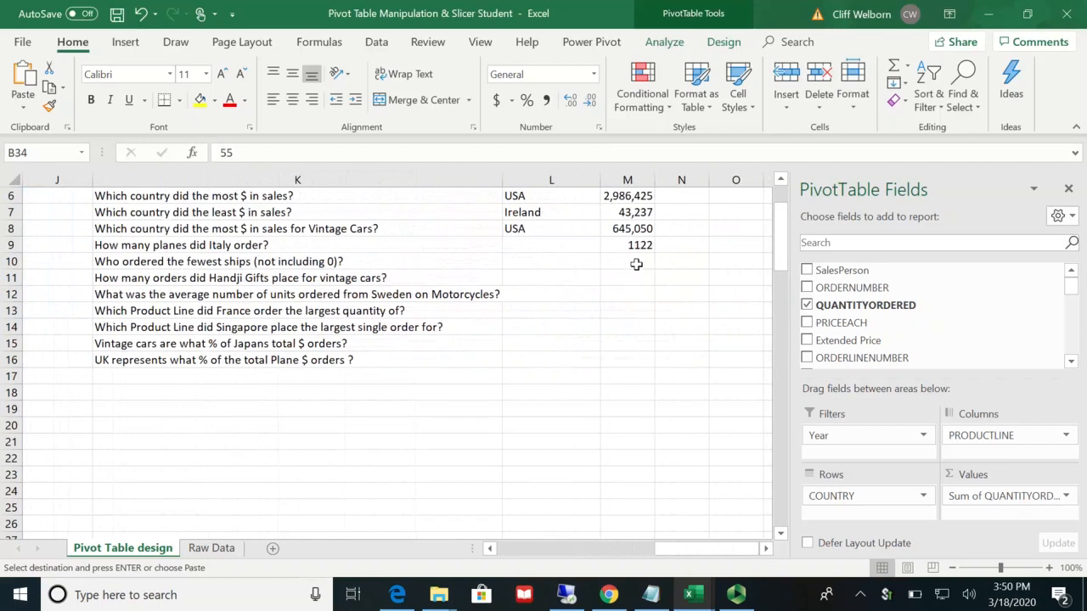
click(635, 265)
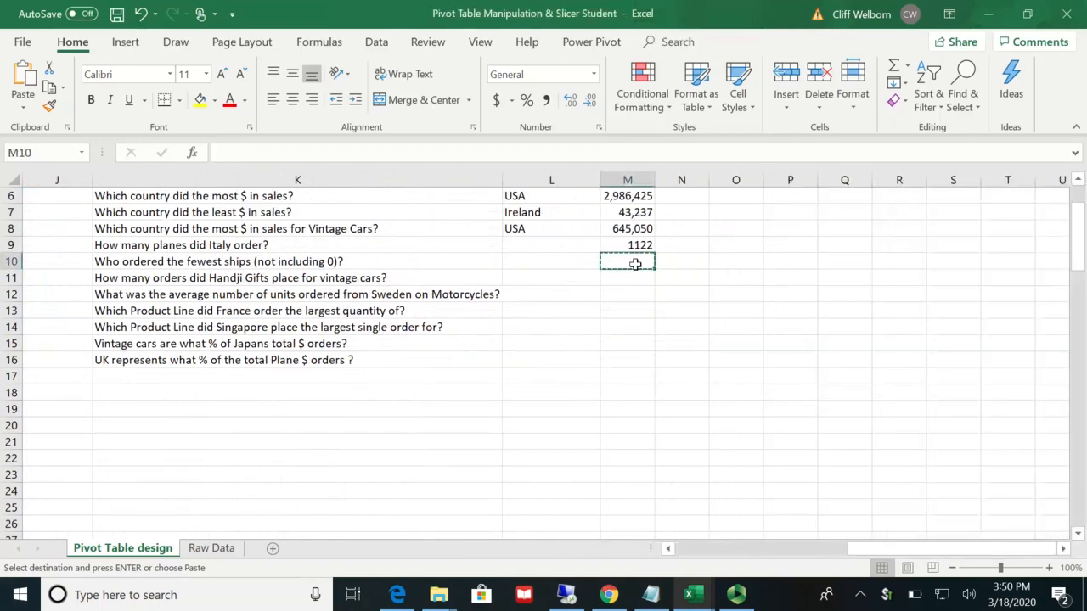
key(ctrl+c)
key(ctrl+v)
key(Escape)
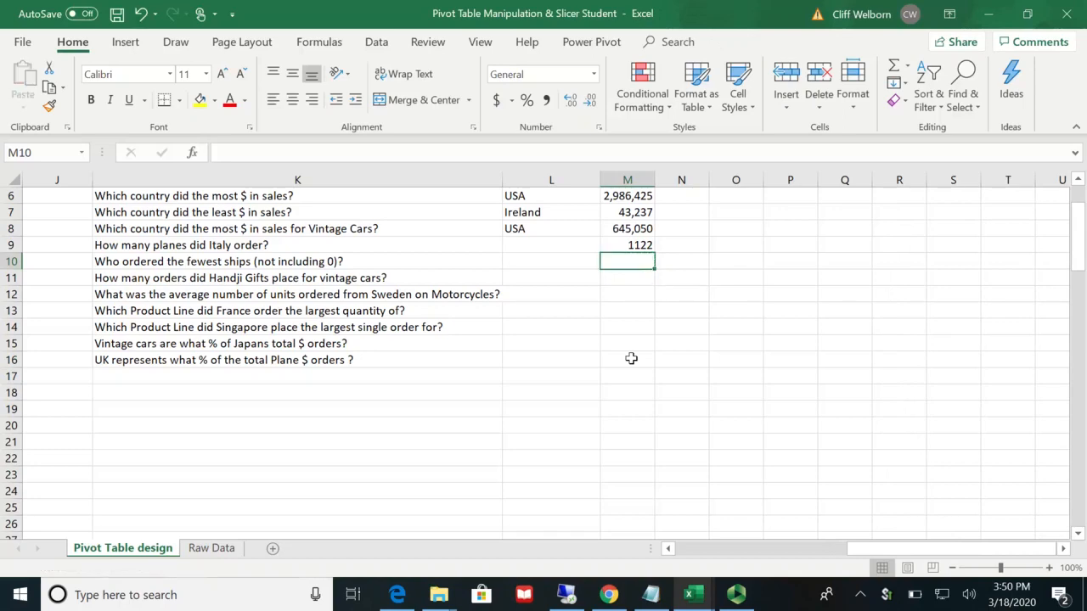
Step: Copy Germany's Ships quantity from the pivot table into cell M10, beside the question about the fewest ships ordered
click(669, 548)
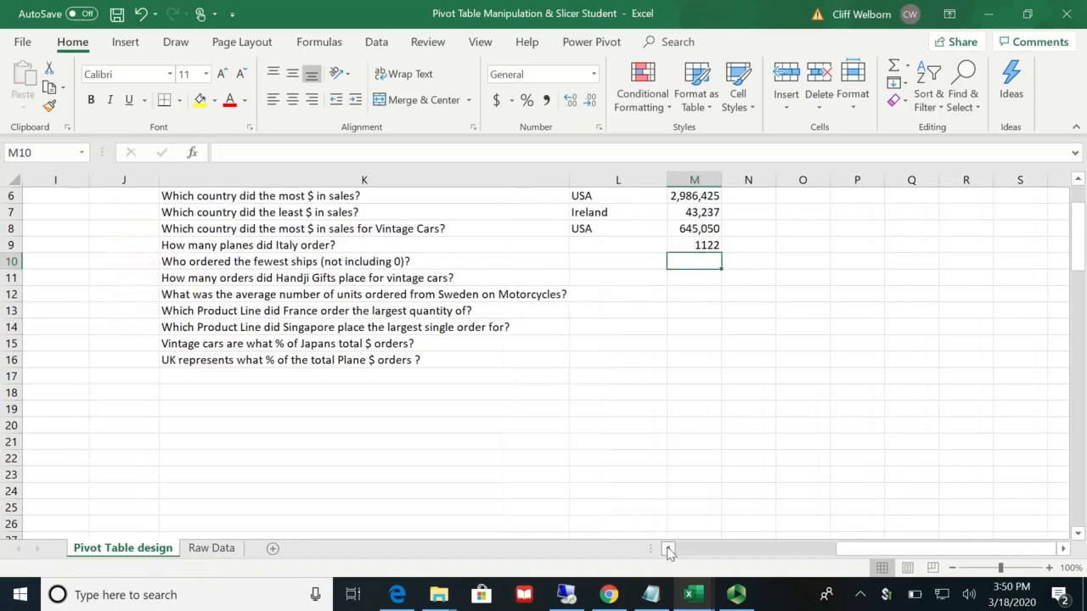
click(668, 551)
scroll(391, 437, down, 2)
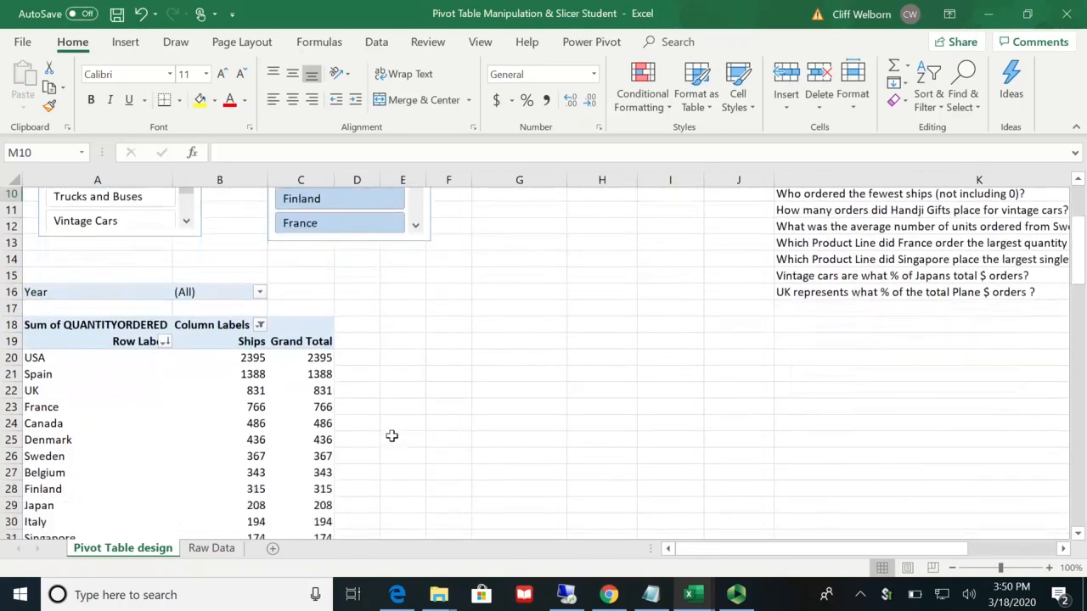
scroll(391, 437, down, 3)
click(260, 457)
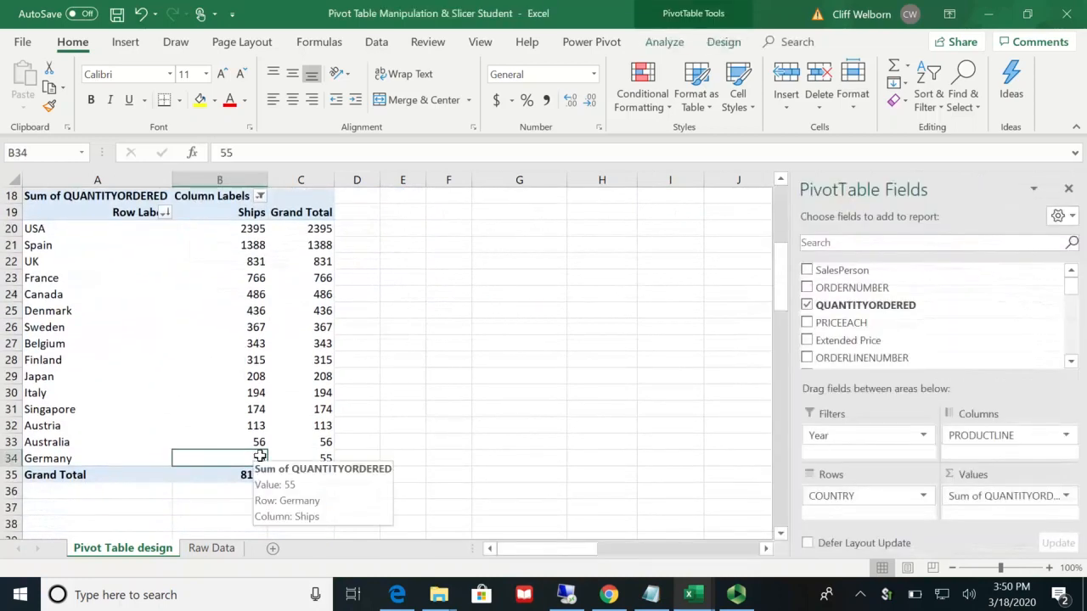
key(ctrl+c)
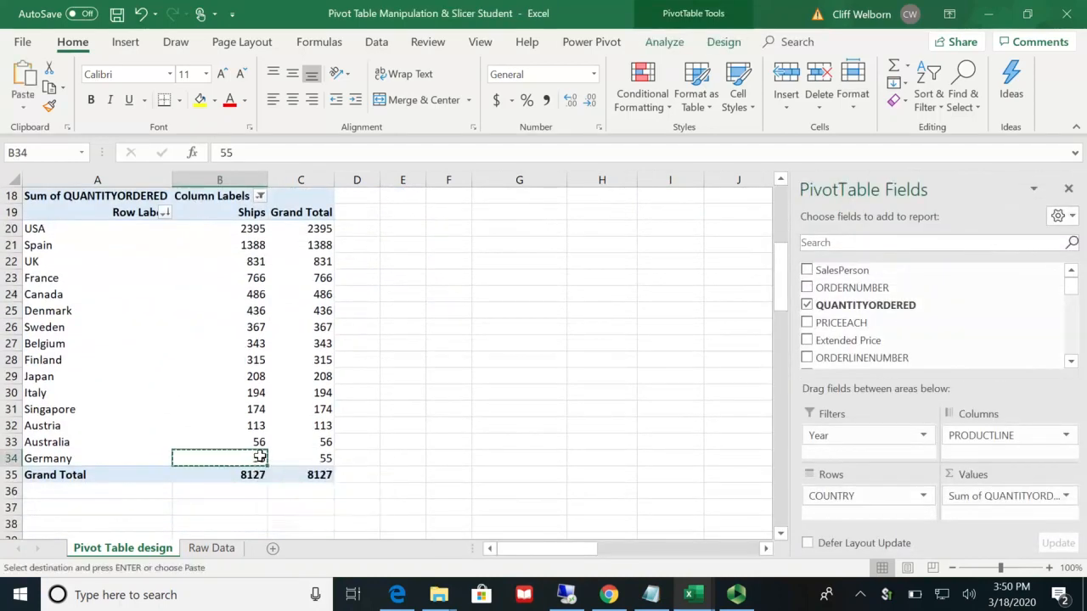
click(725, 553)
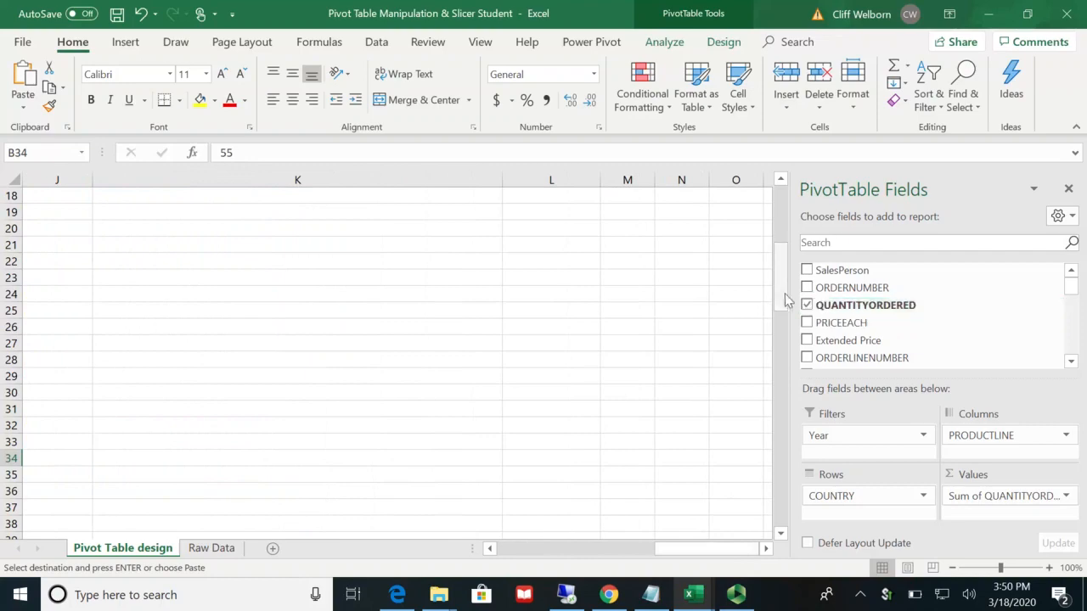
drag(782, 263, 782, 252)
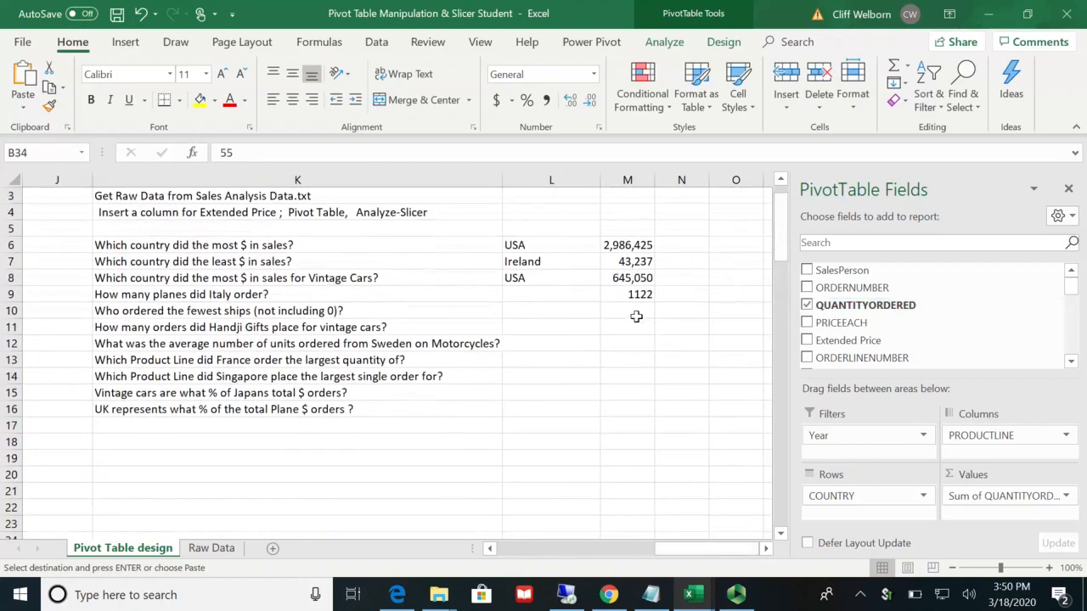
click(634, 316)
key(ctrl+v)
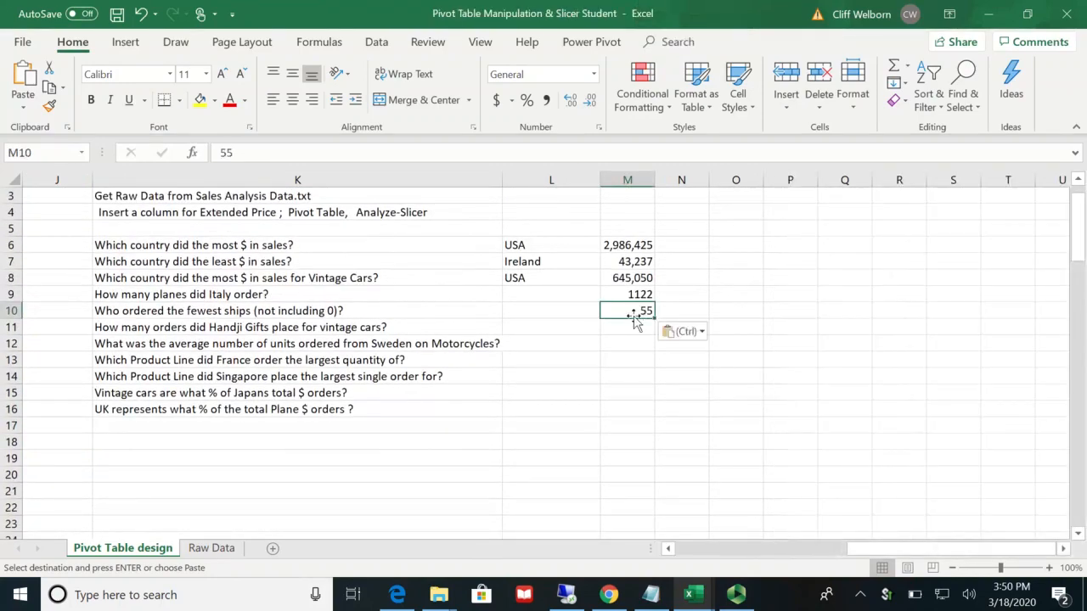
Step: Enter Germany in cell L10 as the country that ordered the fewest ships
click(573, 314)
text(Germany)
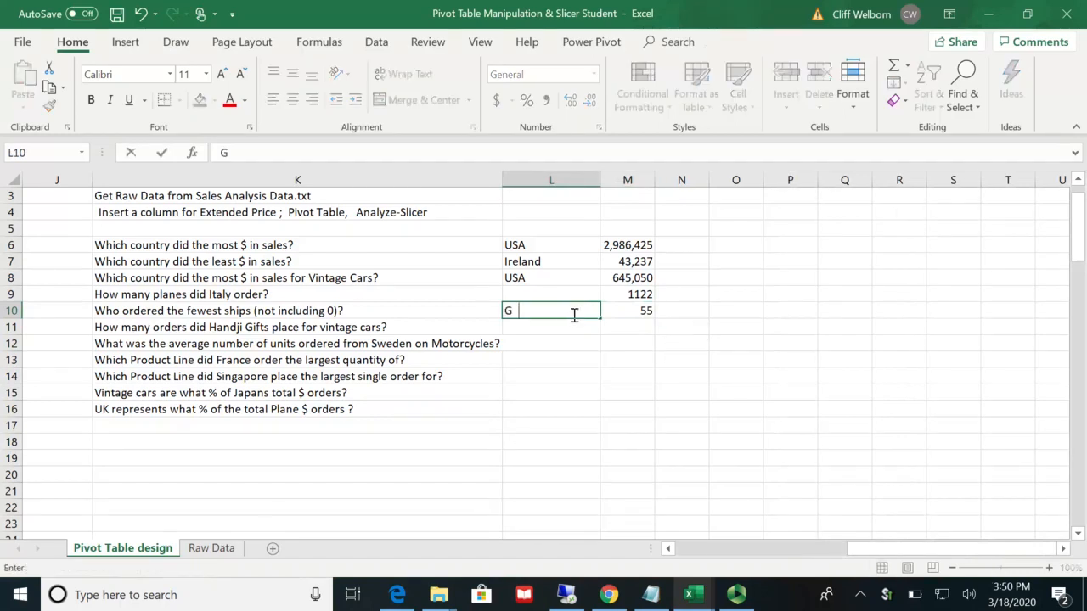
click(612, 357)
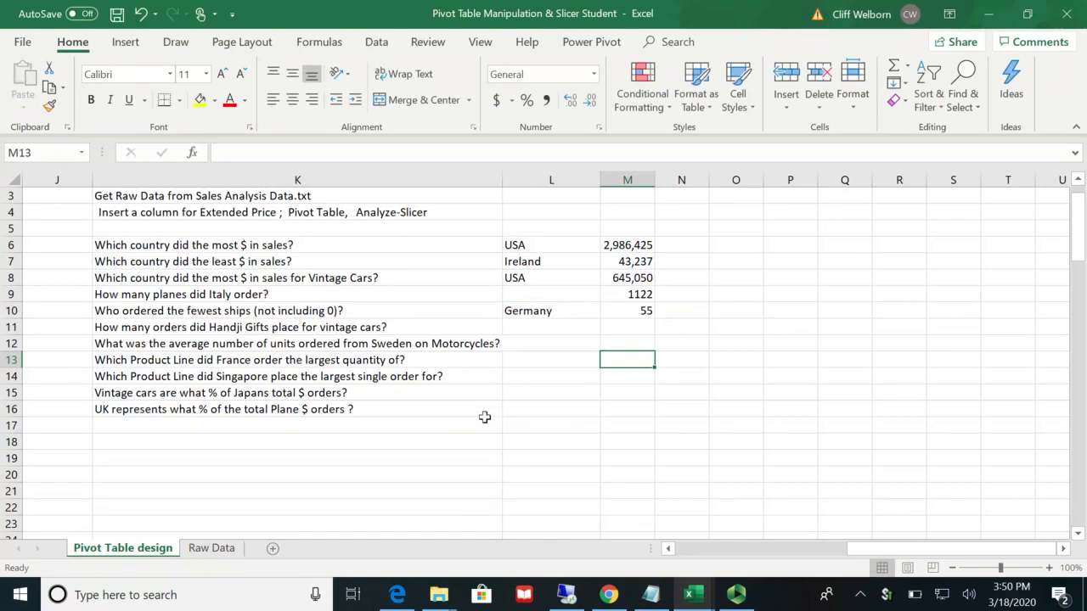
Step: Switch the PRODUCTLINE slicer filter to Vintage Cars
click(669, 549)
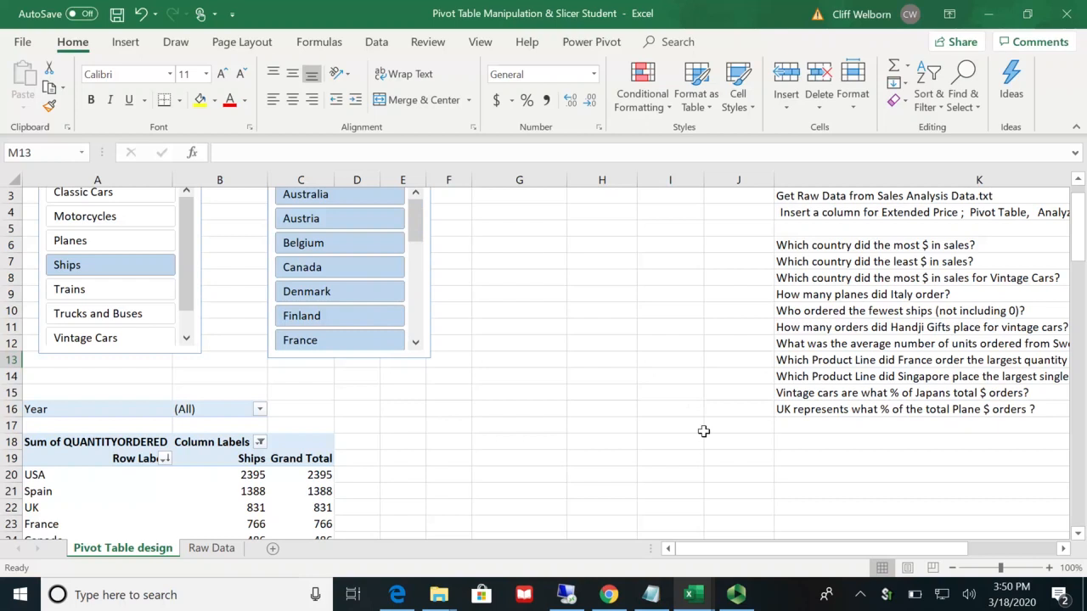
mouse_move(319, 483)
click(102, 342)
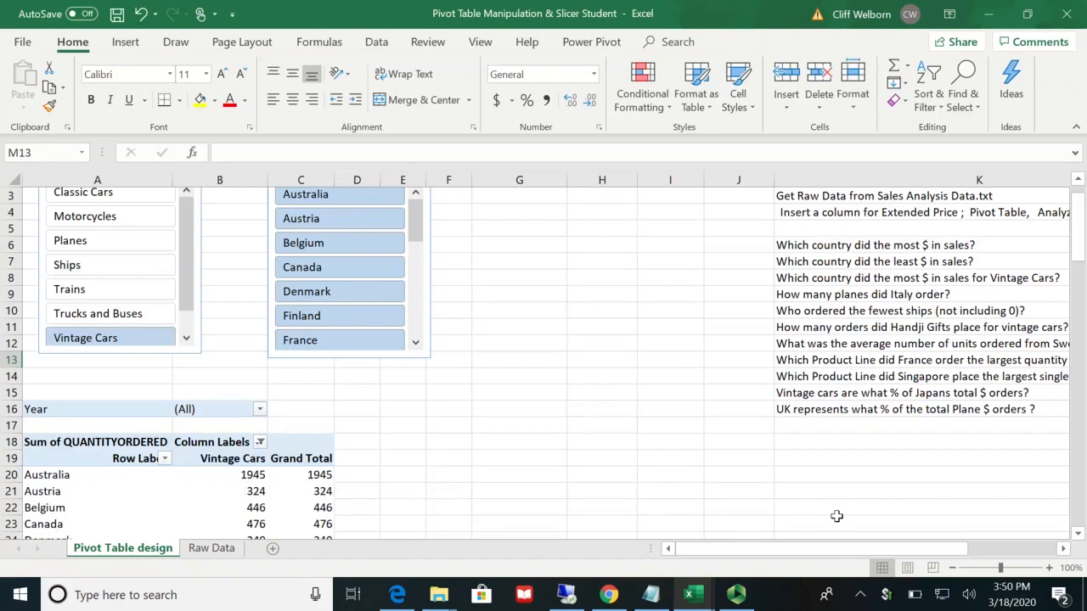
Step: Replace COUNTRY with CUSTOMERNAME as the pivot table's row field
click(160, 507)
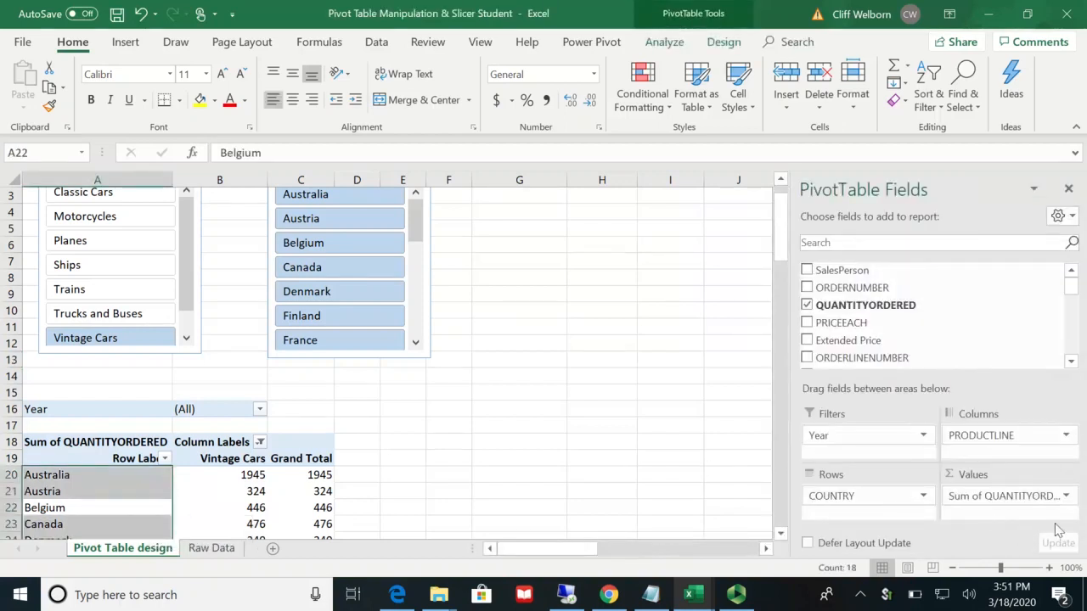
drag(873, 501, 920, 344)
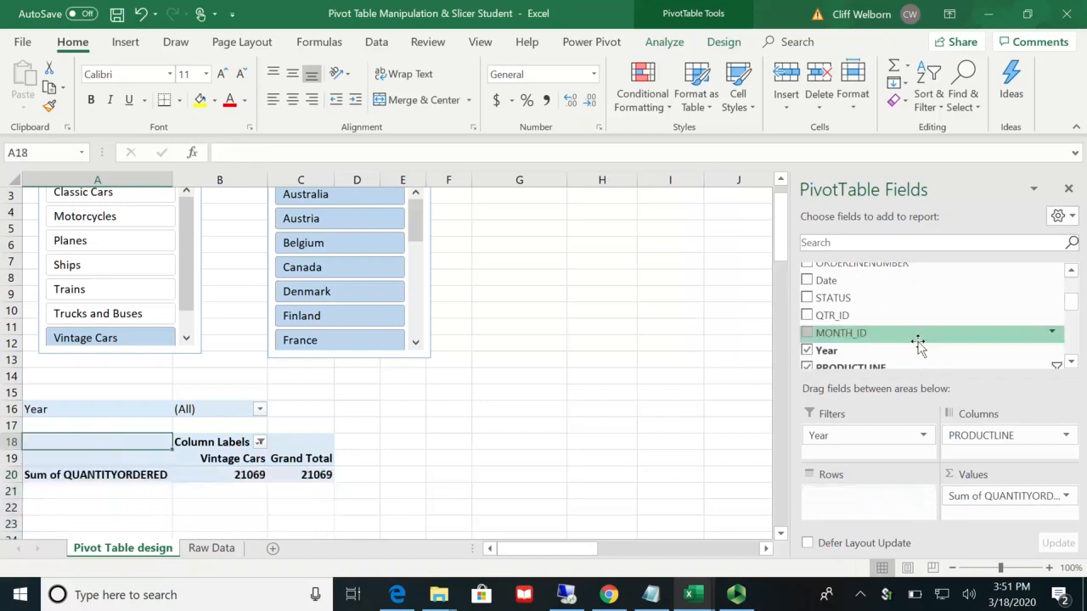
click(1072, 363)
click(1073, 362)
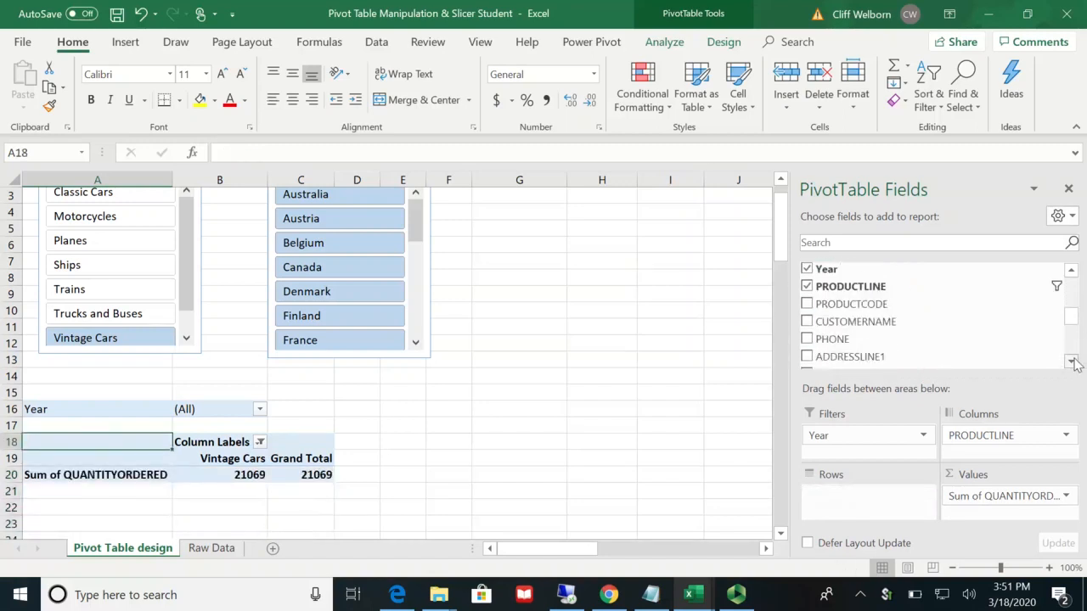
drag(888, 321, 878, 504)
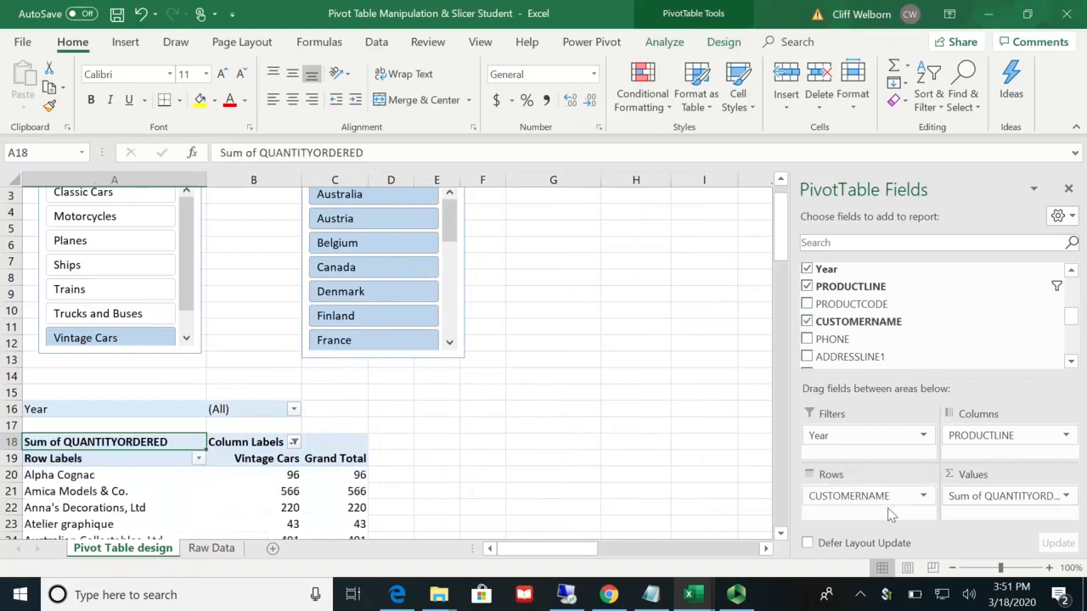
Step: Filter the CUSTOMERNAME field so that the pivot table includes only Handji Gifts& Co
click(765, 552)
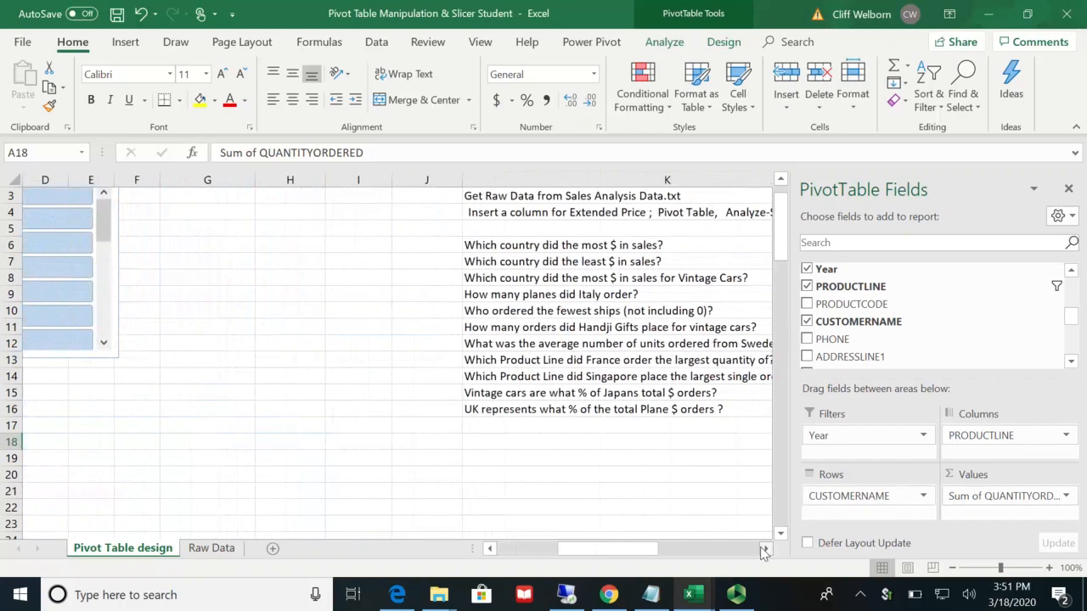
scroll(496, 469, down, 7)
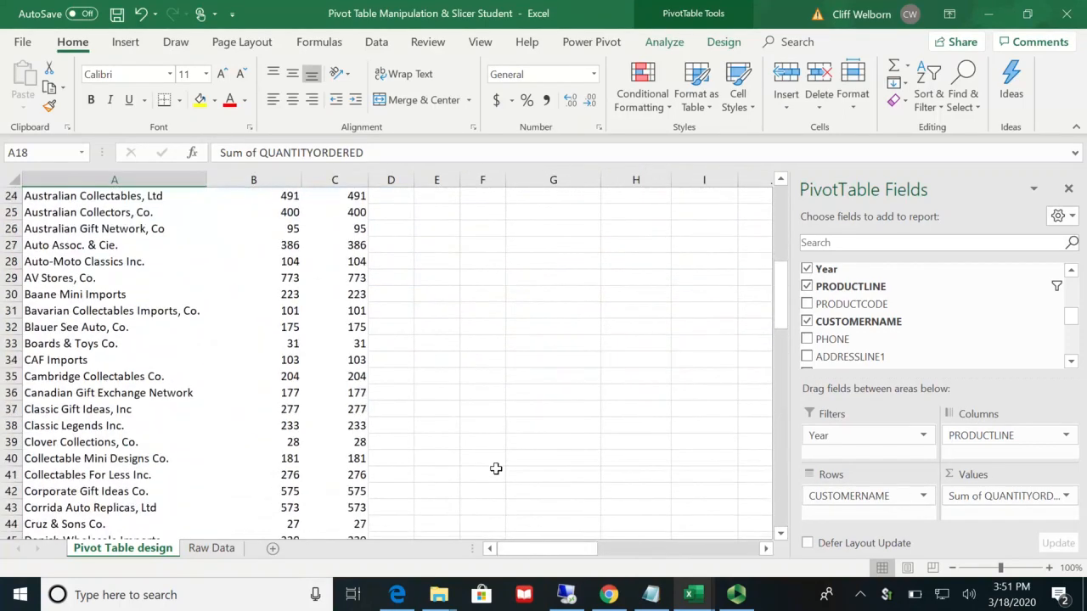
scroll(496, 468, up, 1)
scroll(496, 469, up, 4)
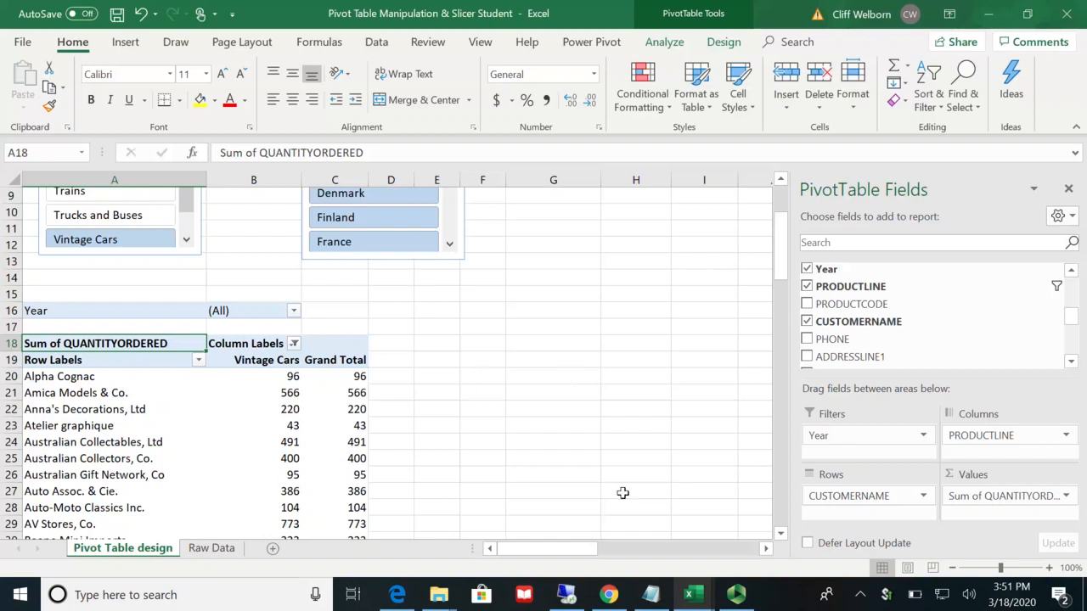
click(1054, 323)
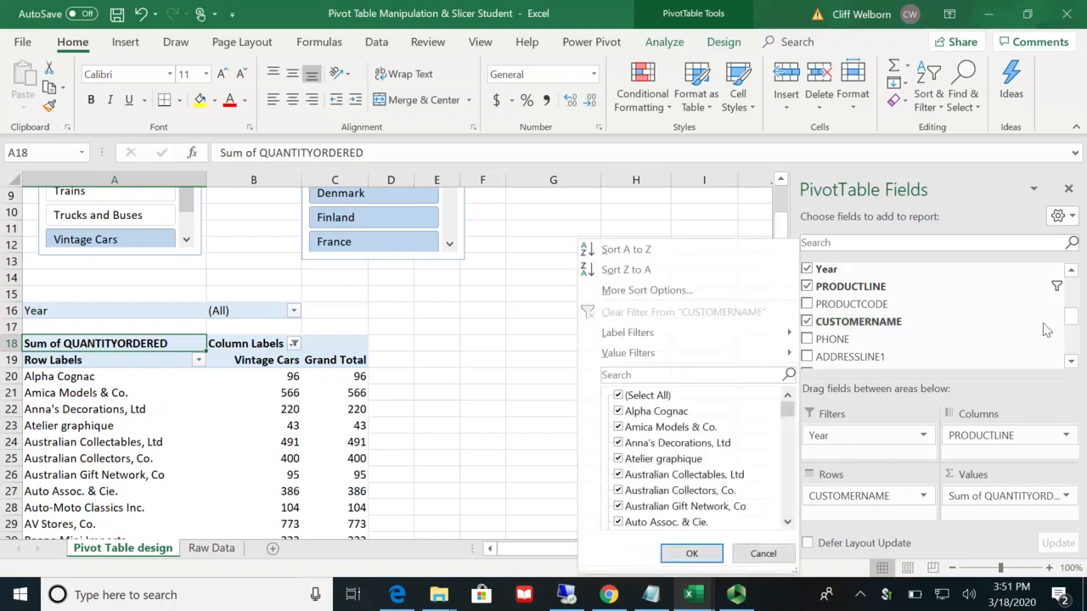
click(619, 395)
drag(788, 417, 788, 459)
click(618, 412)
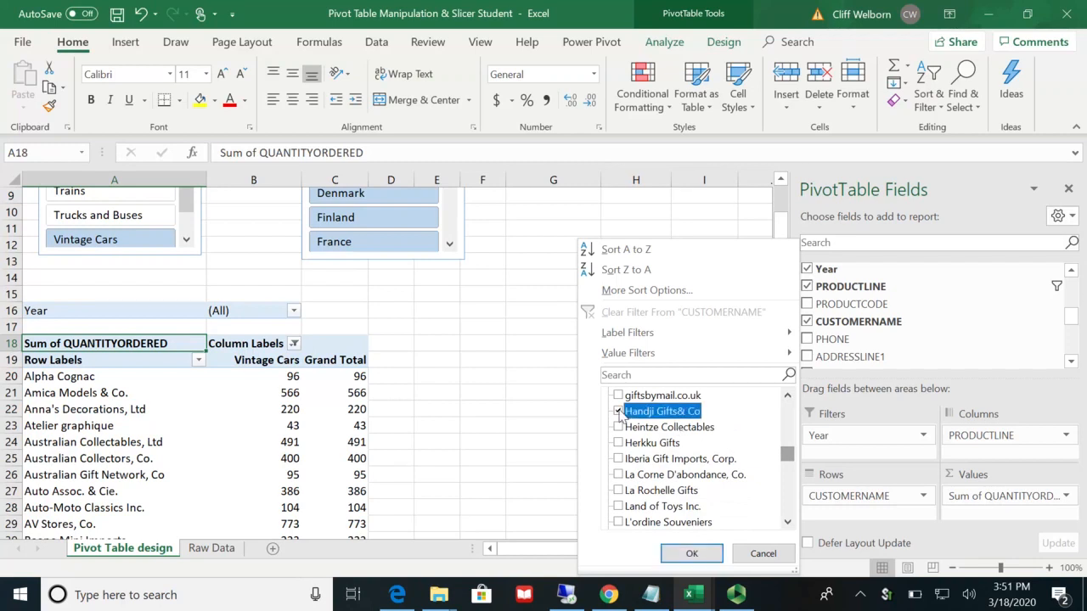
click(690, 553)
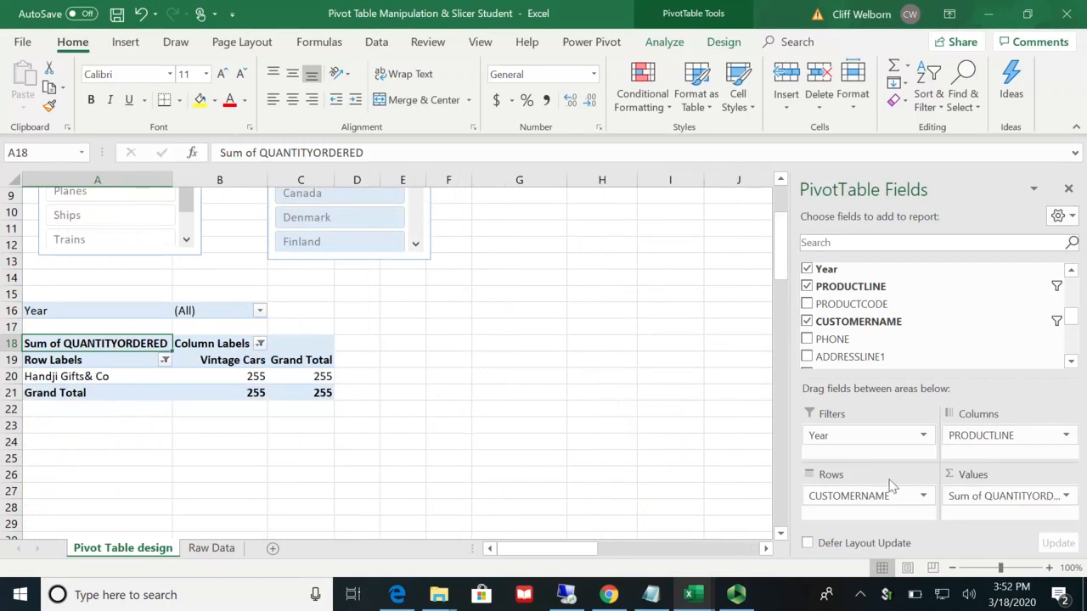
Step: Summarize the pivot table's QUANTITYORDERED values by Count
click(765, 553)
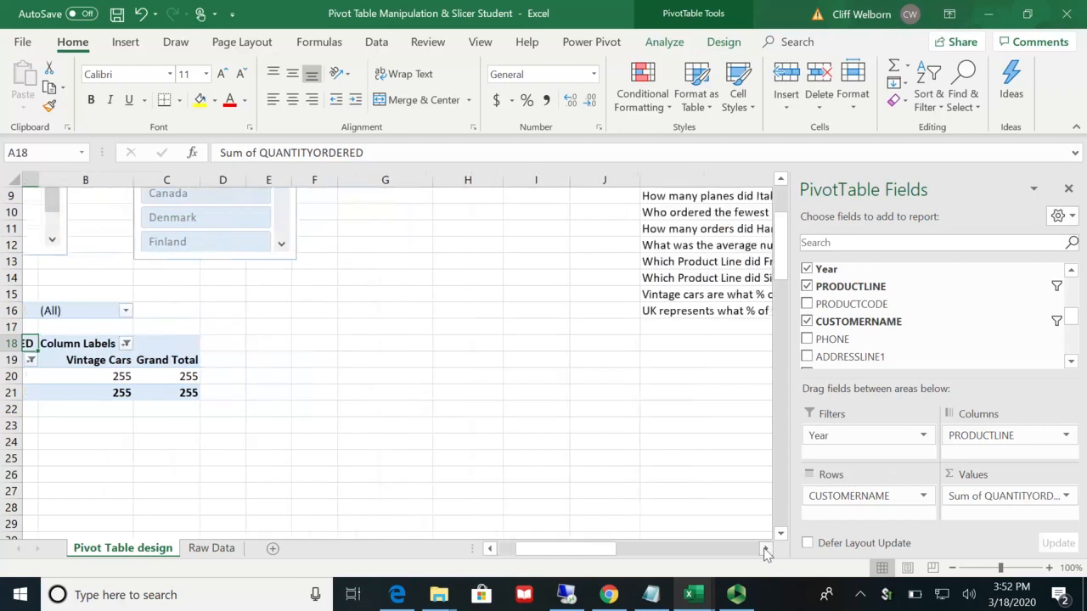
click(766, 552)
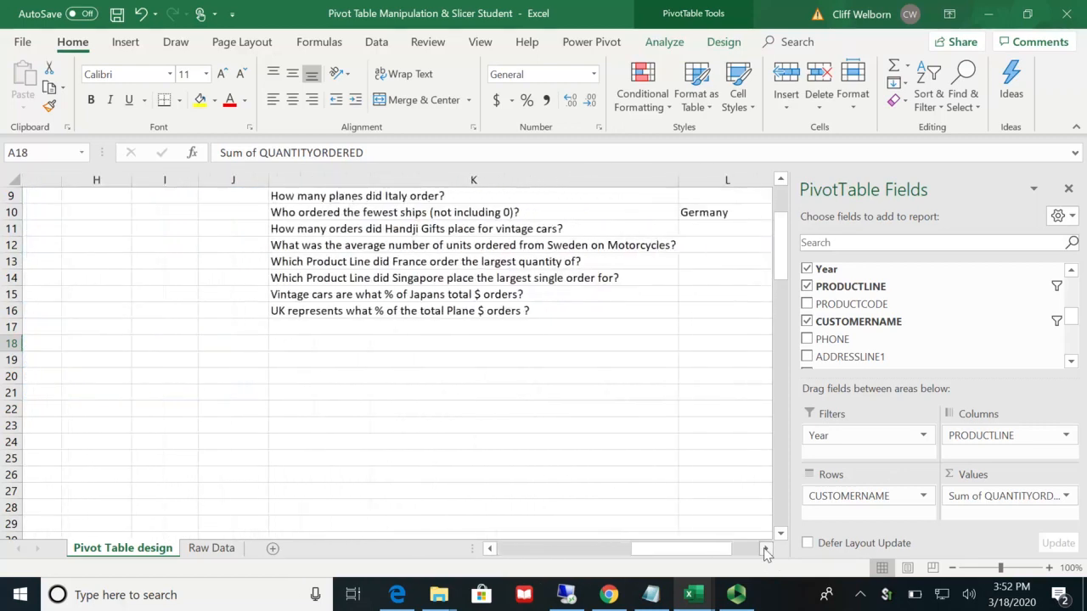
click(766, 553)
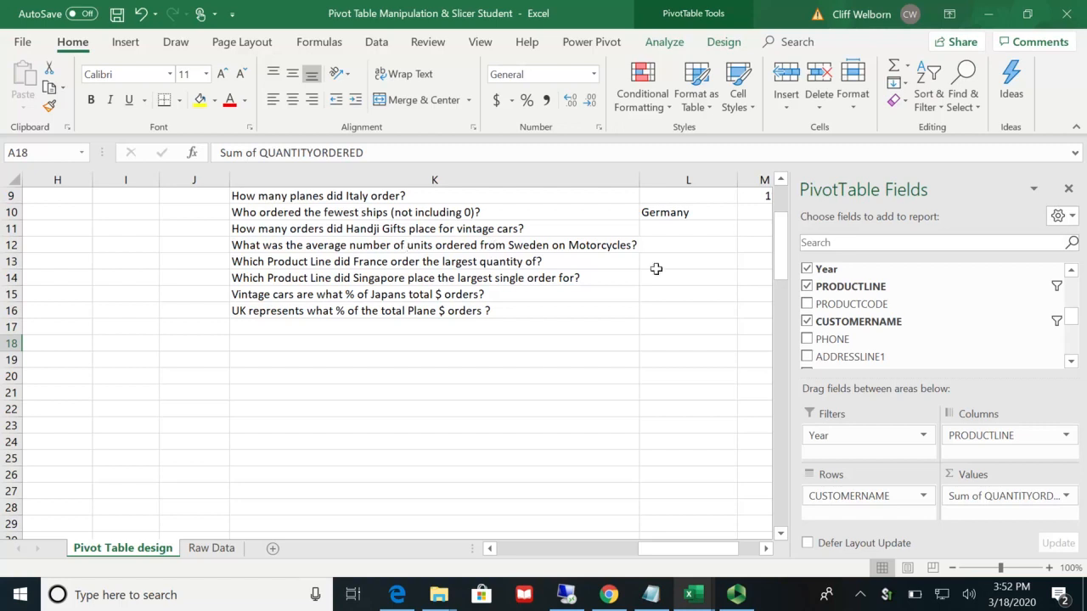
click(1064, 496)
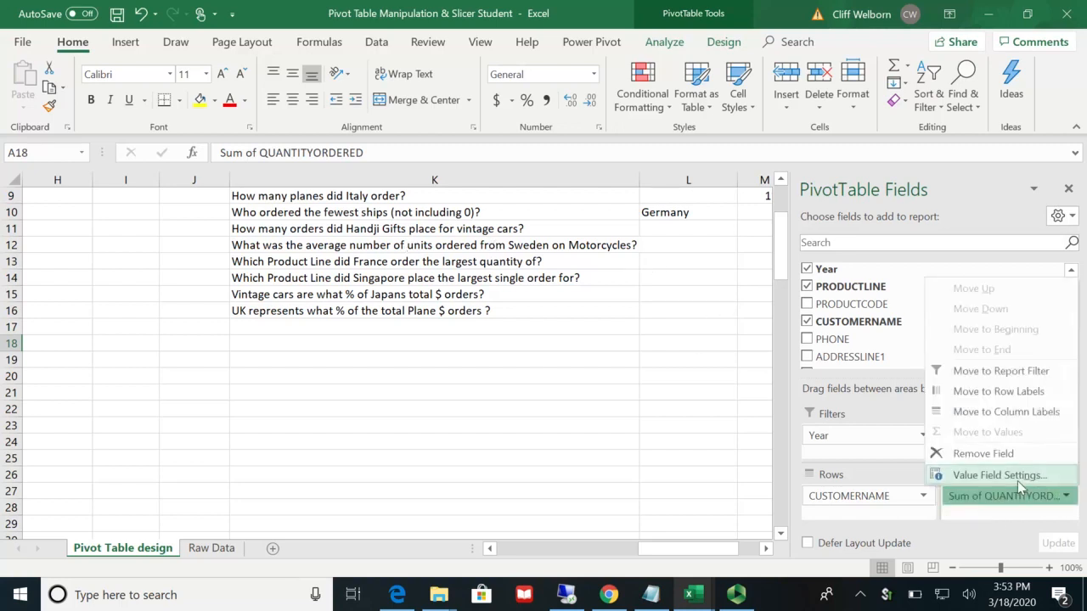
click(1017, 479)
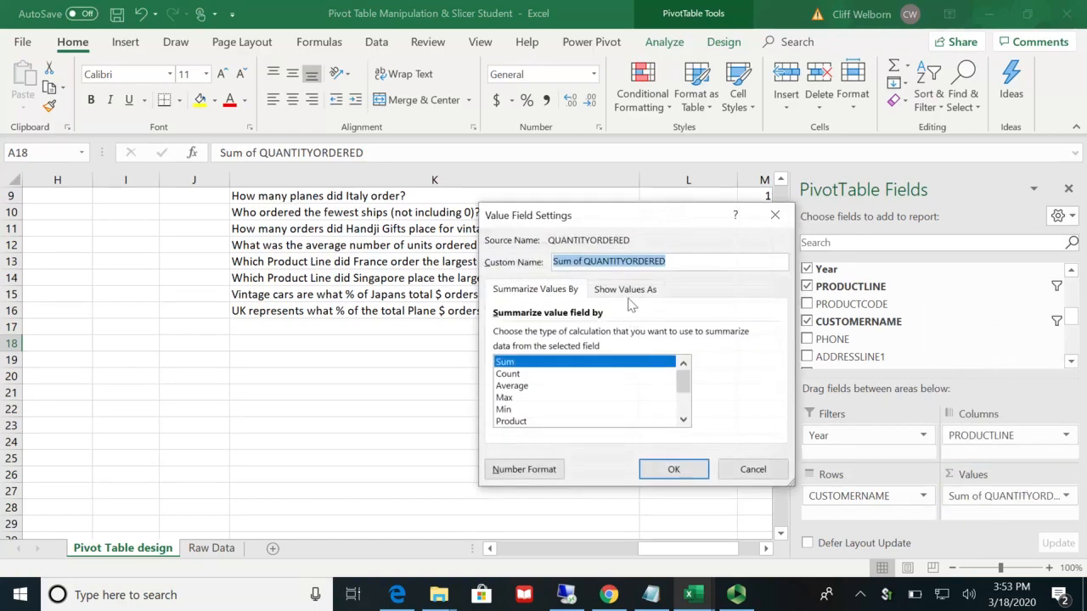
click(522, 374)
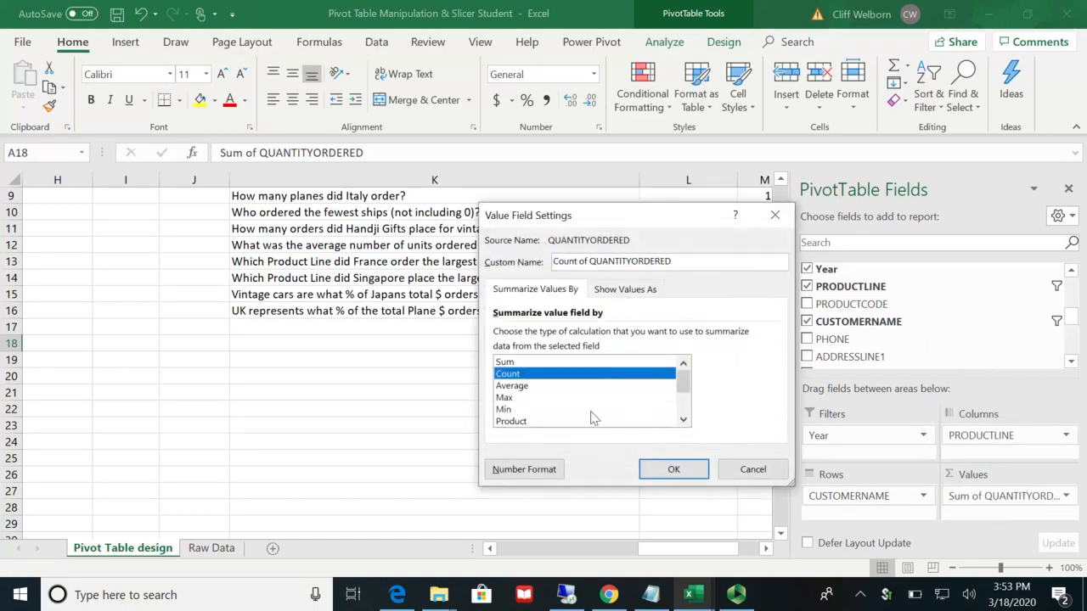
click(659, 470)
Step: Copy Handji Gifts& Co's Vintage Cars order count from the pivot table into cell M11, beside the matching question
drag(649, 553, 496, 554)
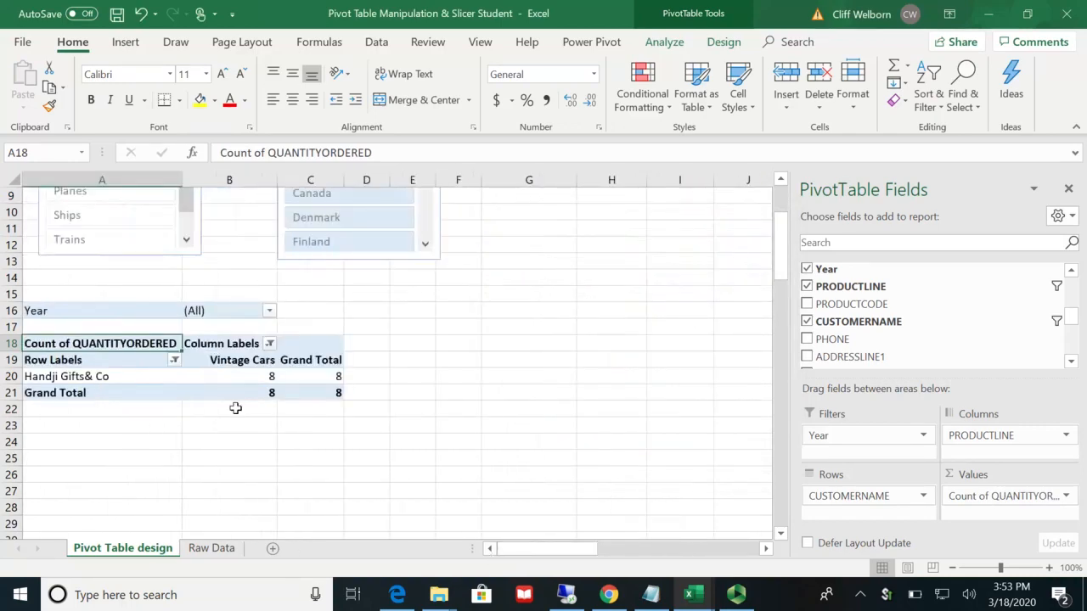
click(326, 380)
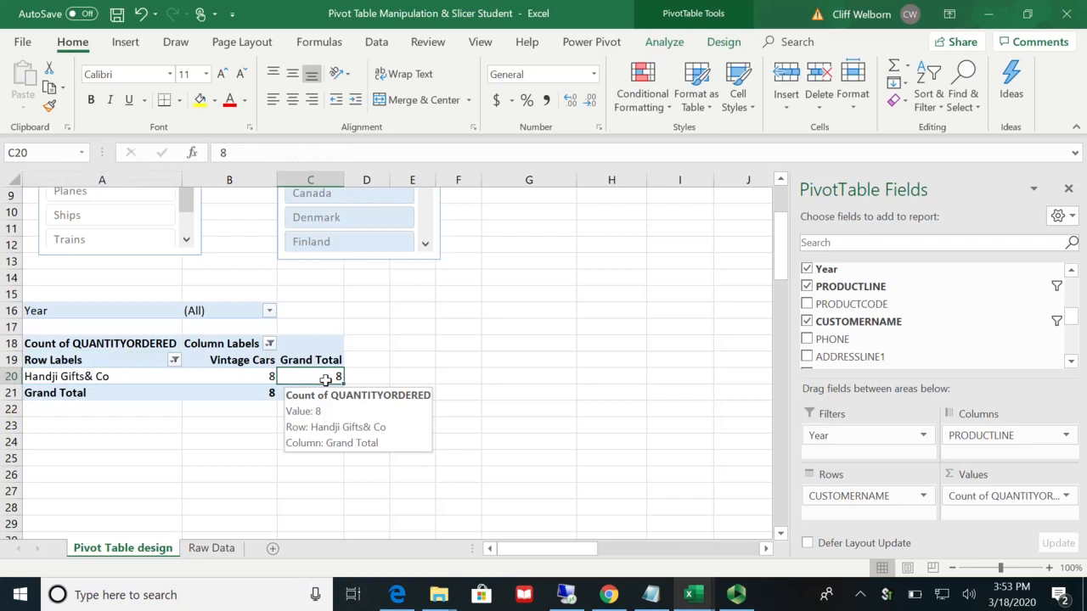
key(ctrl+c)
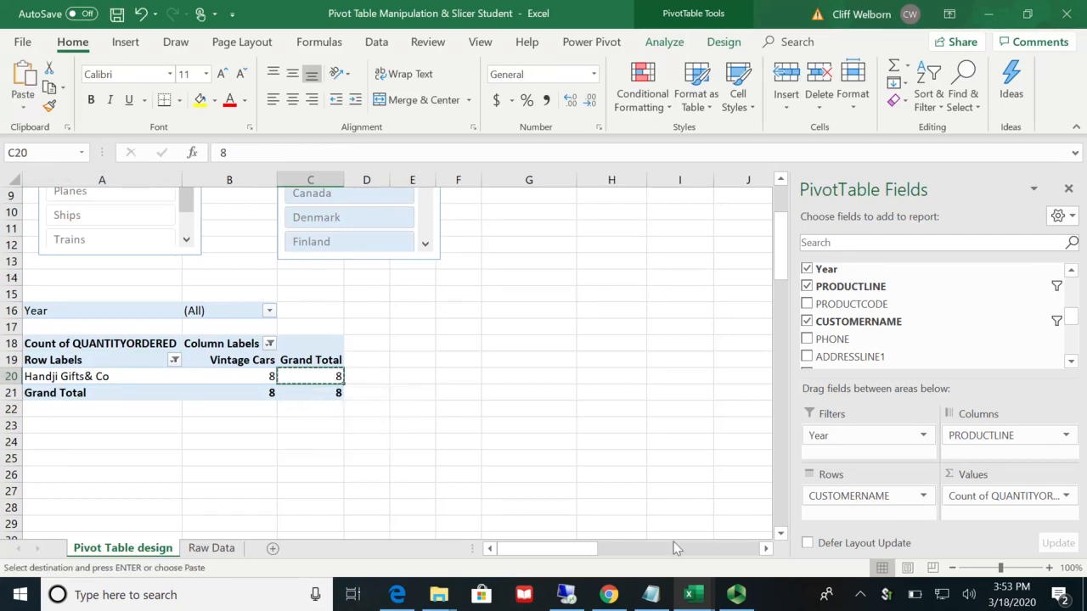
click(766, 549)
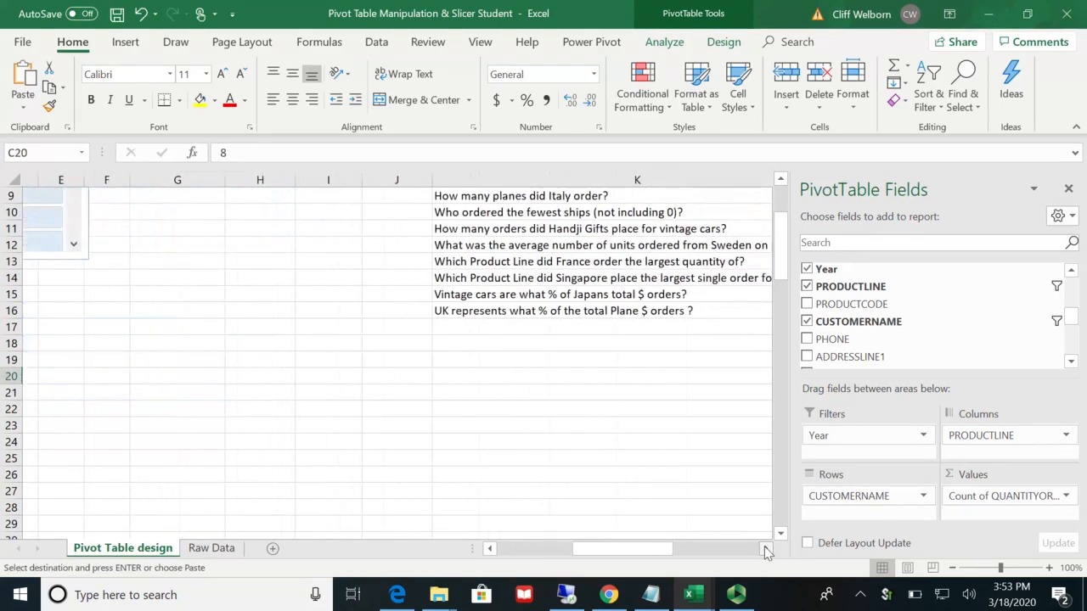
click(766, 548)
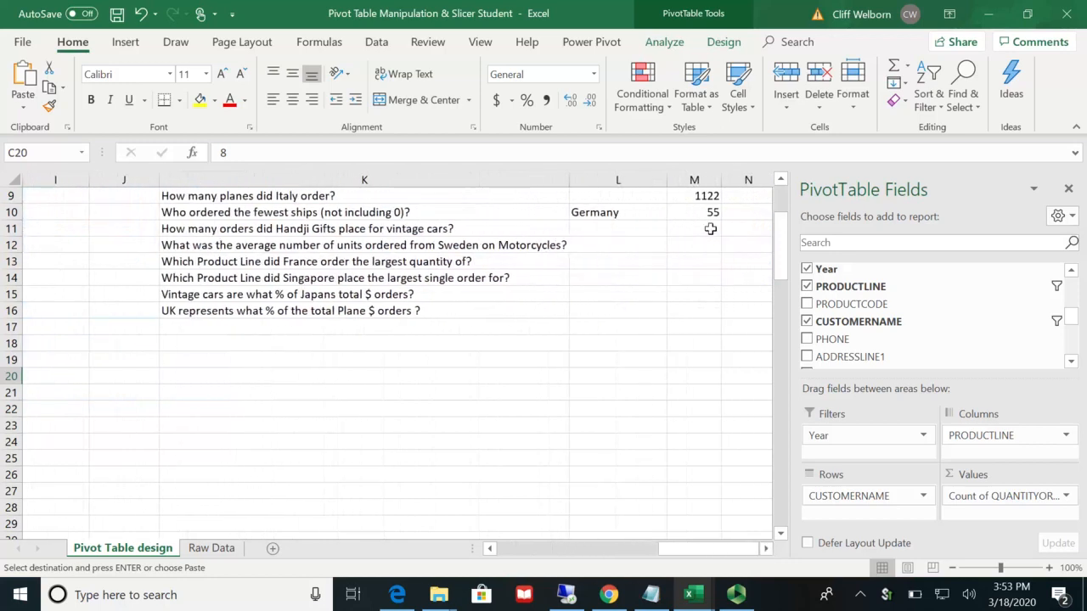
click(710, 229)
key(ctrl+v)
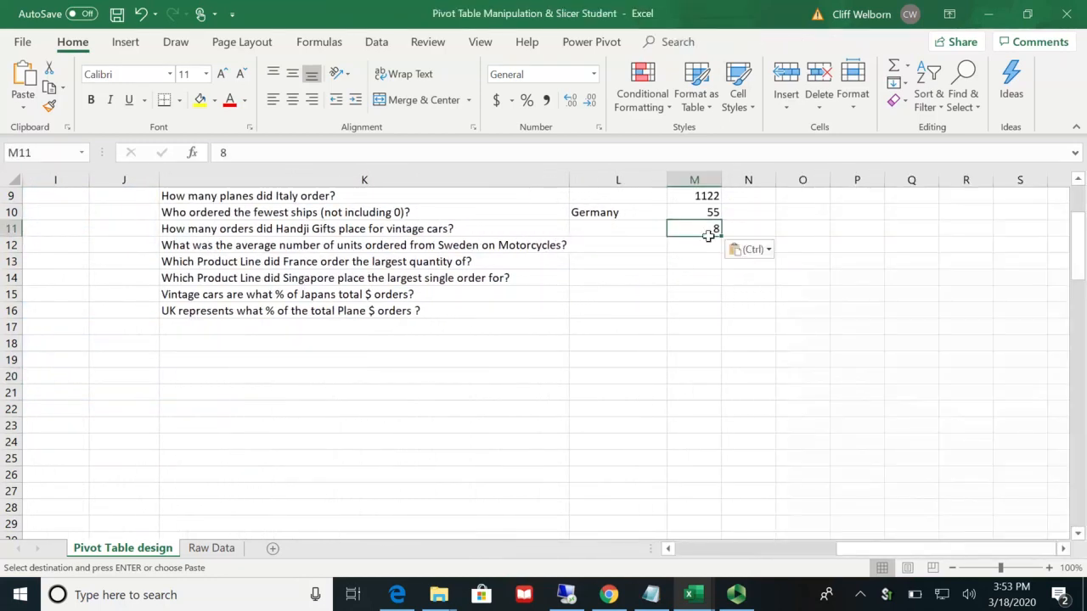
click(694, 246)
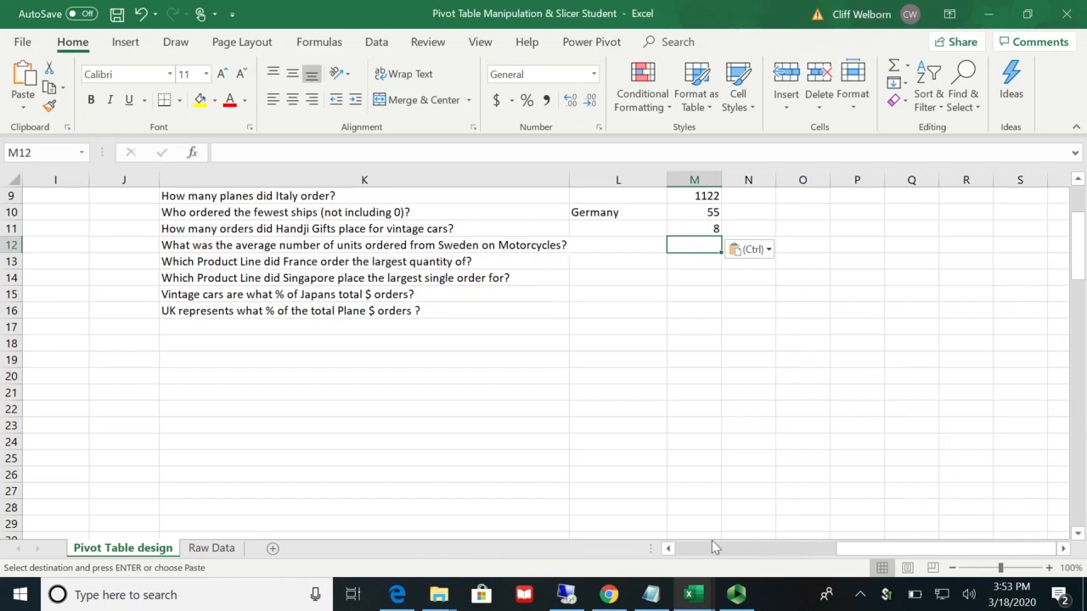
Step: Remove CUSTOMERNAME from the pivot table's rows and reset its filter to include all customers
click(669, 549)
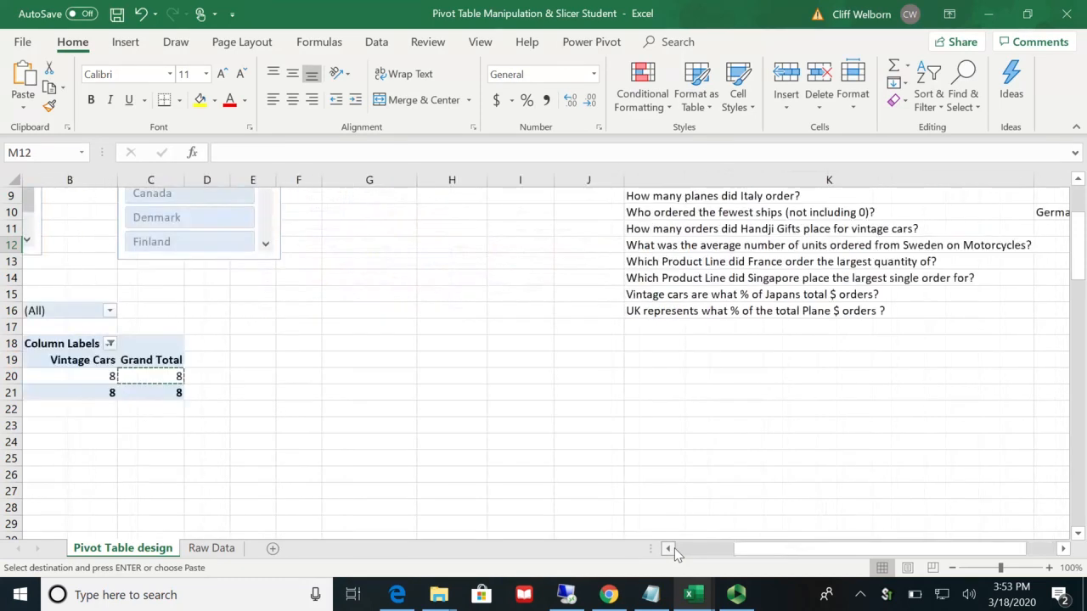
click(264, 376)
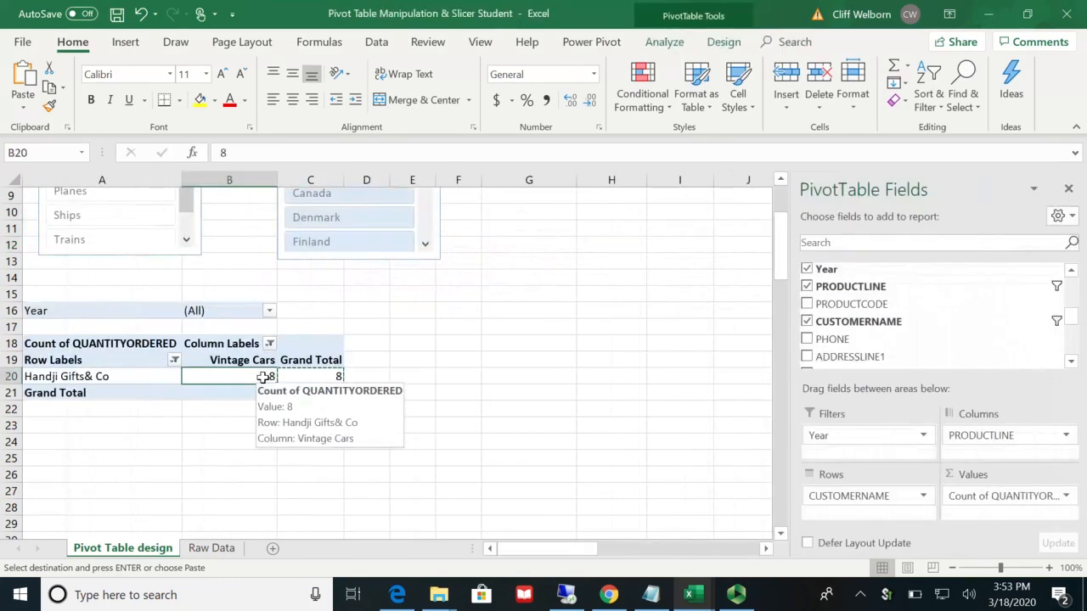
drag(863, 496, 941, 336)
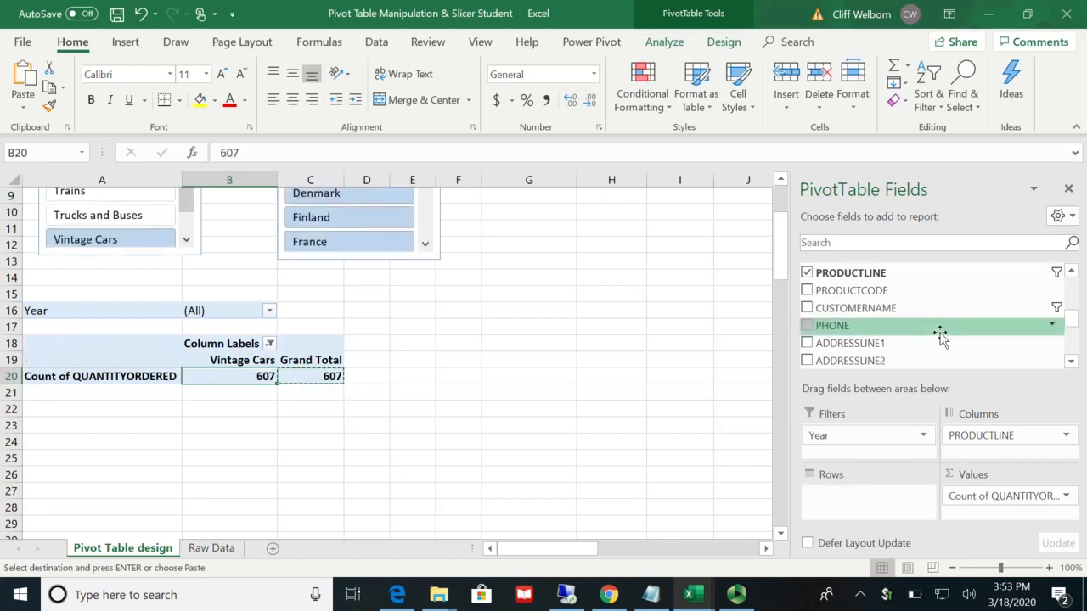
click(1054, 309)
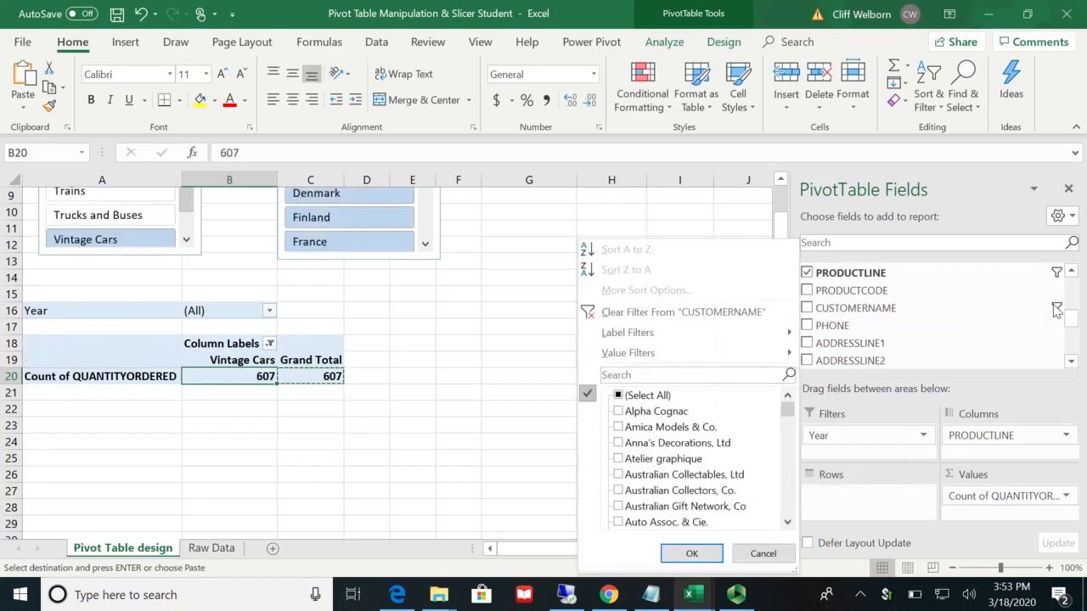
click(621, 398)
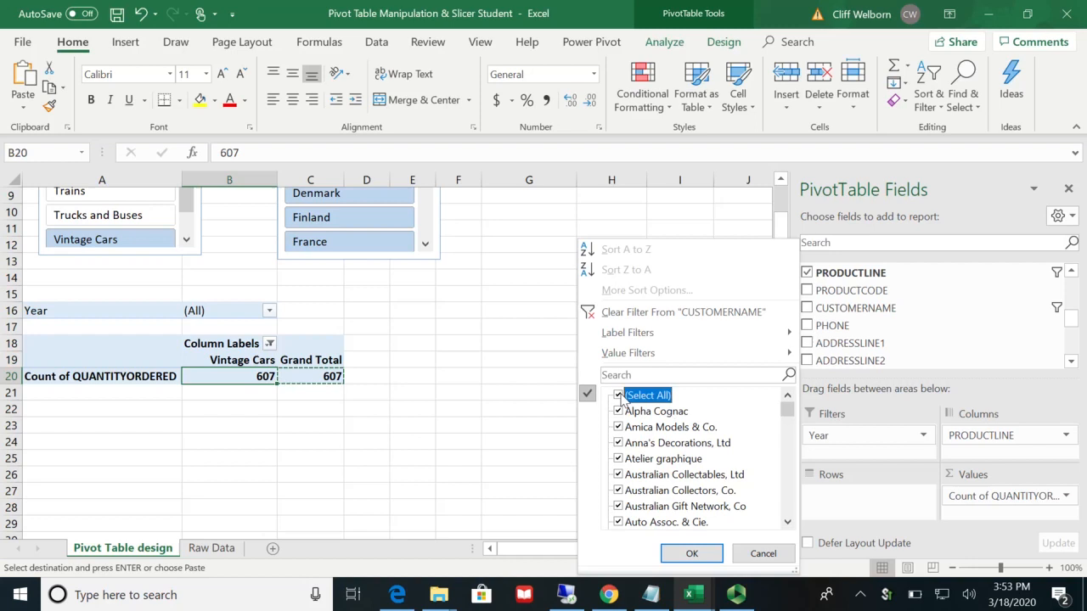
click(692, 554)
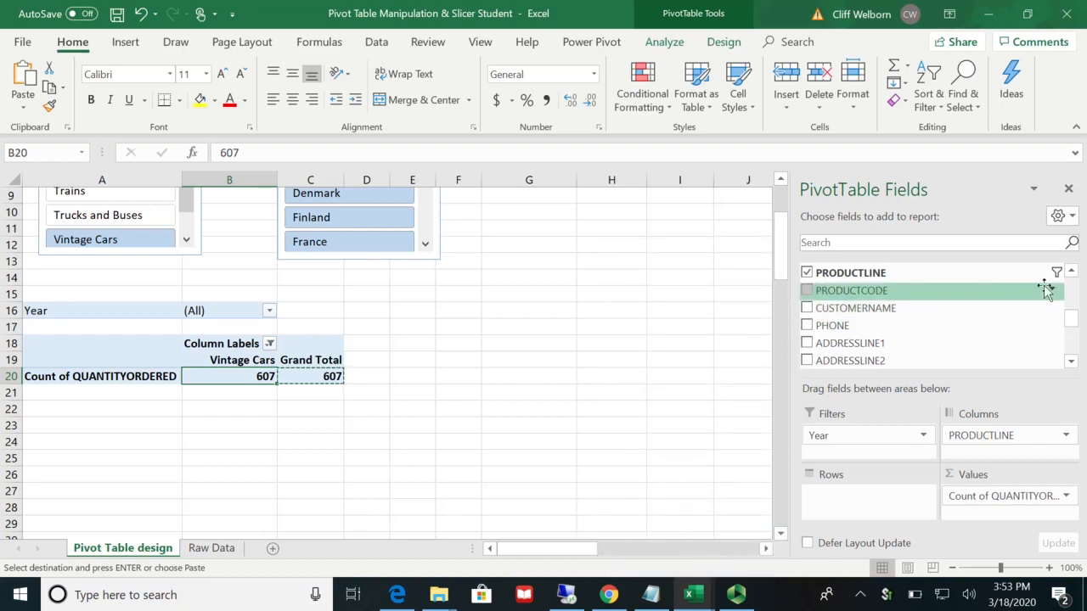
Step: Add COUNTRY as the pivot table's row field
scroll(1072, 323, up, 2)
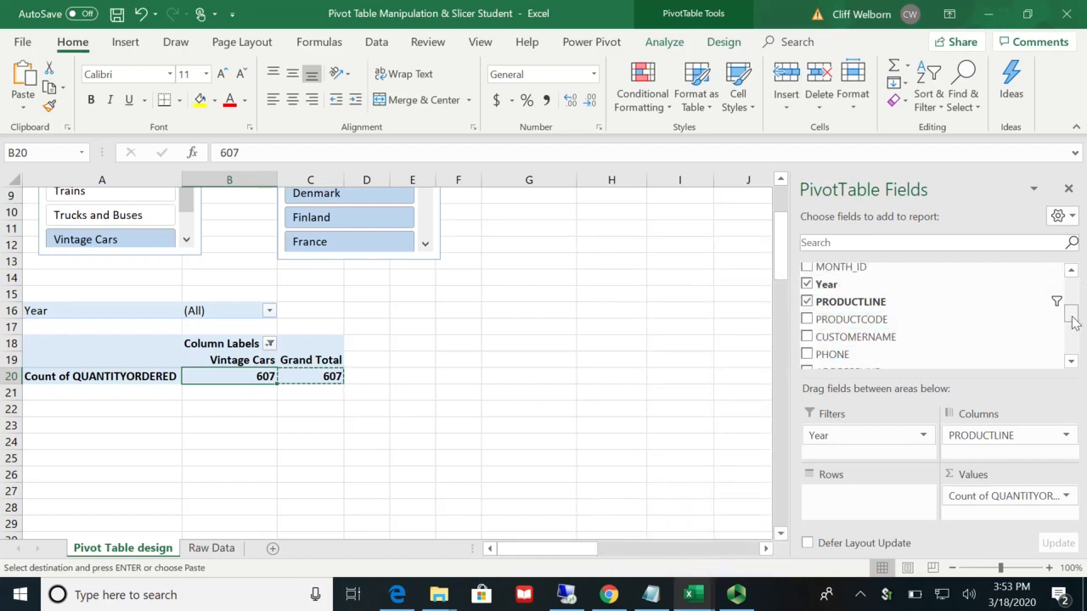
scroll(1072, 327, down, 3)
scroll(1075, 331, down, 3)
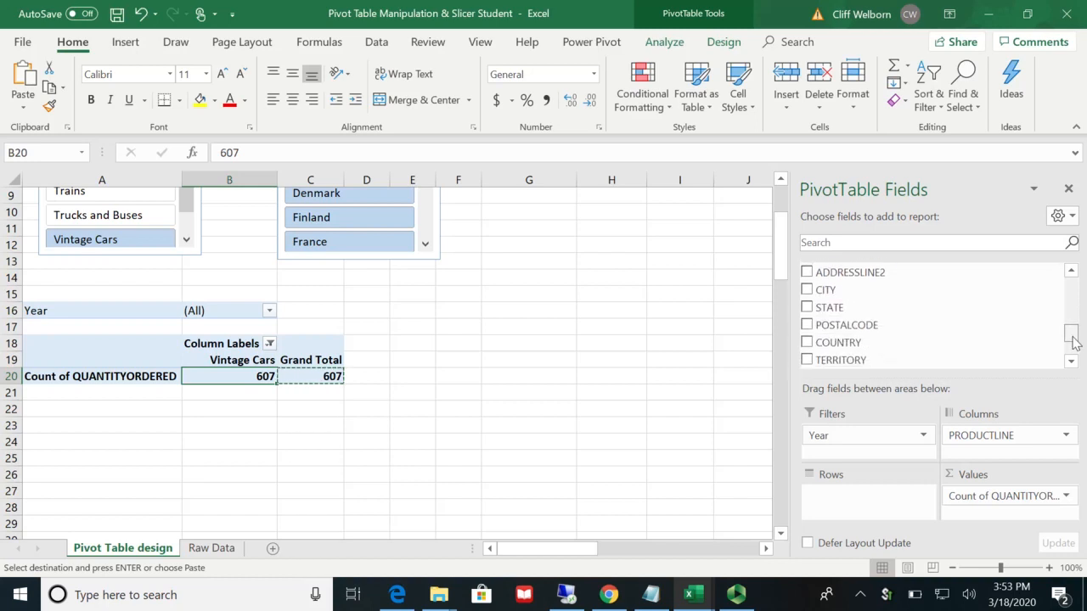
drag(884, 337, 863, 494)
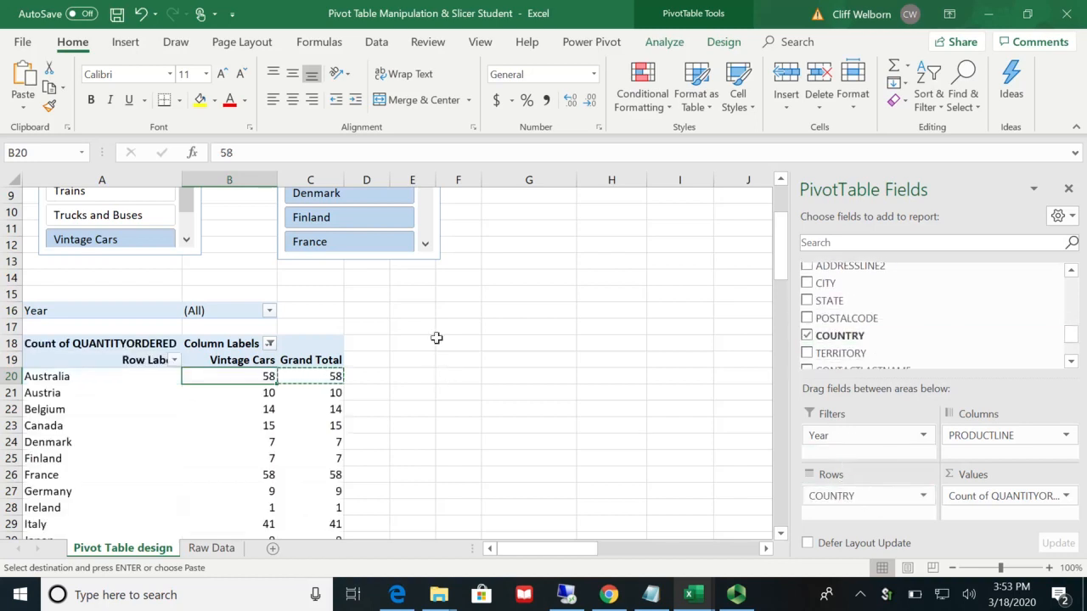
Step: Filter the pivot table to Motorcycles with the PRODUCTLINE slicer and to Sweden with the COUNTRY slicer
scroll(436, 338, up, 3)
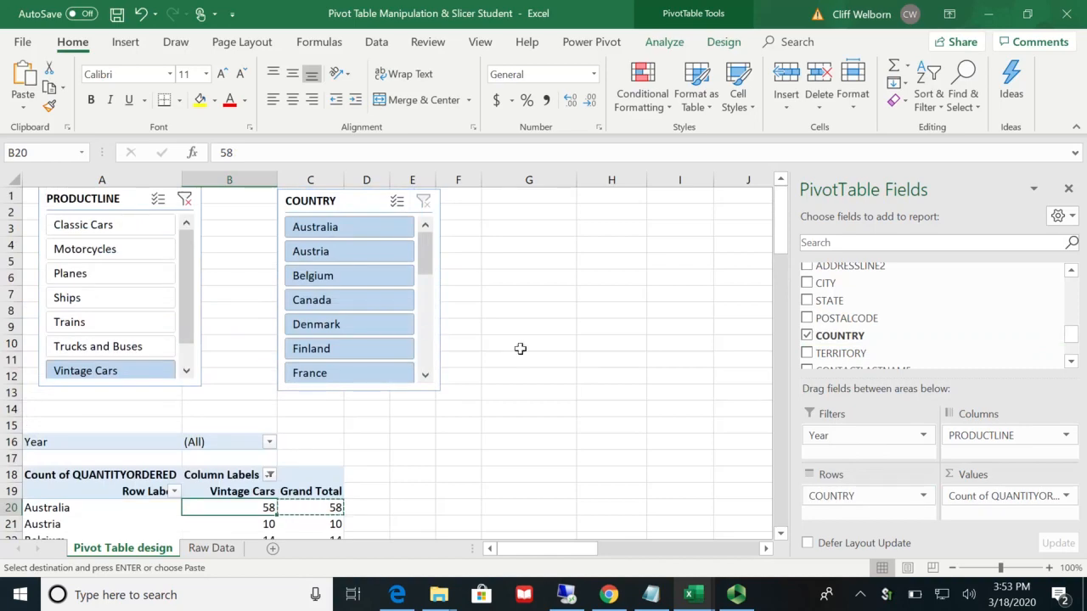
click(735, 550)
click(736, 550)
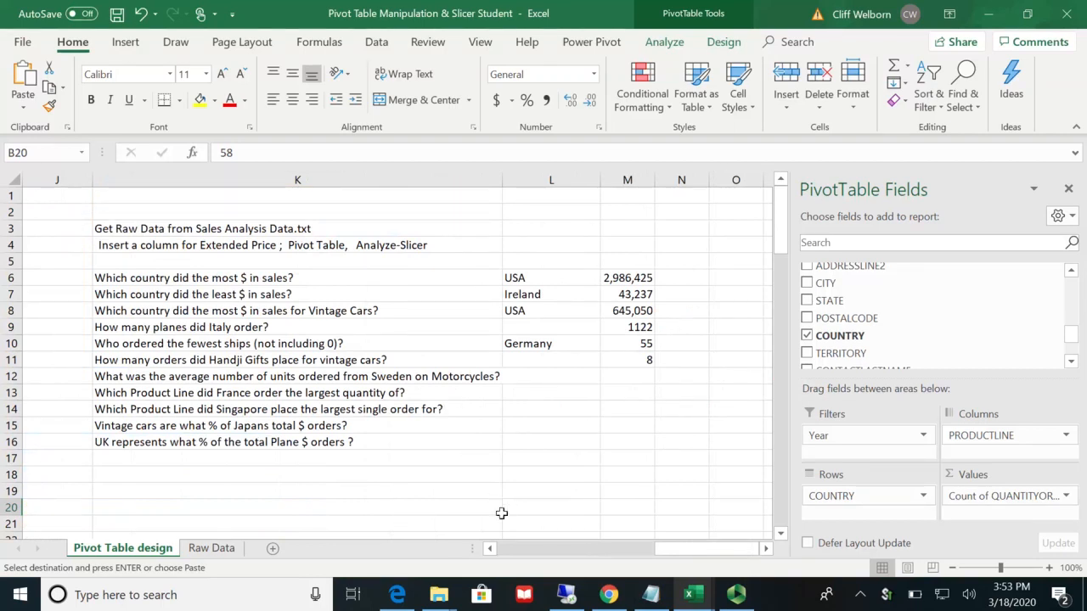
click(490, 550)
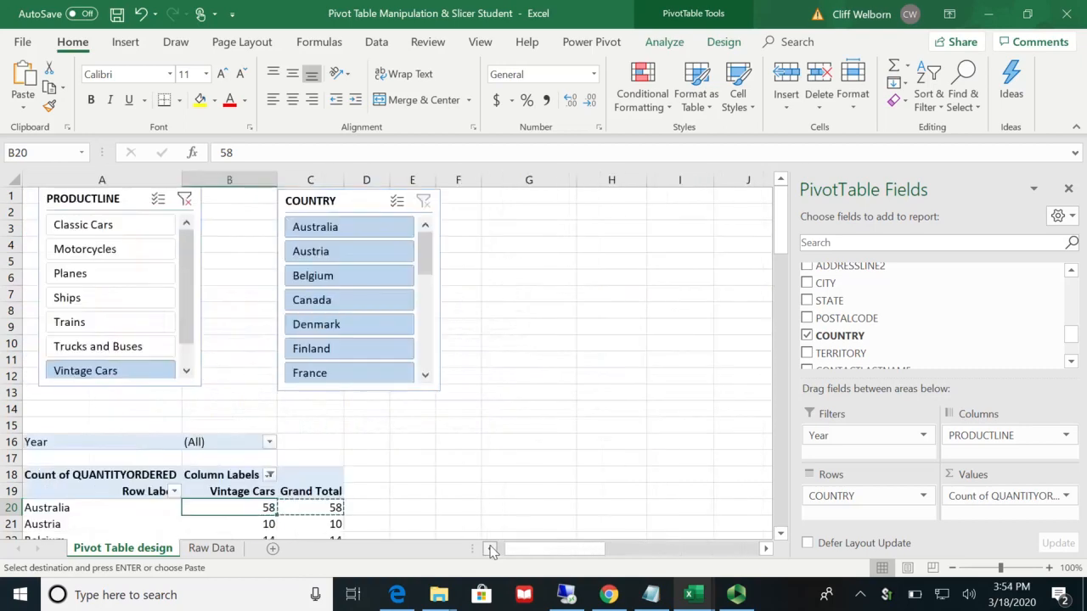
click(114, 251)
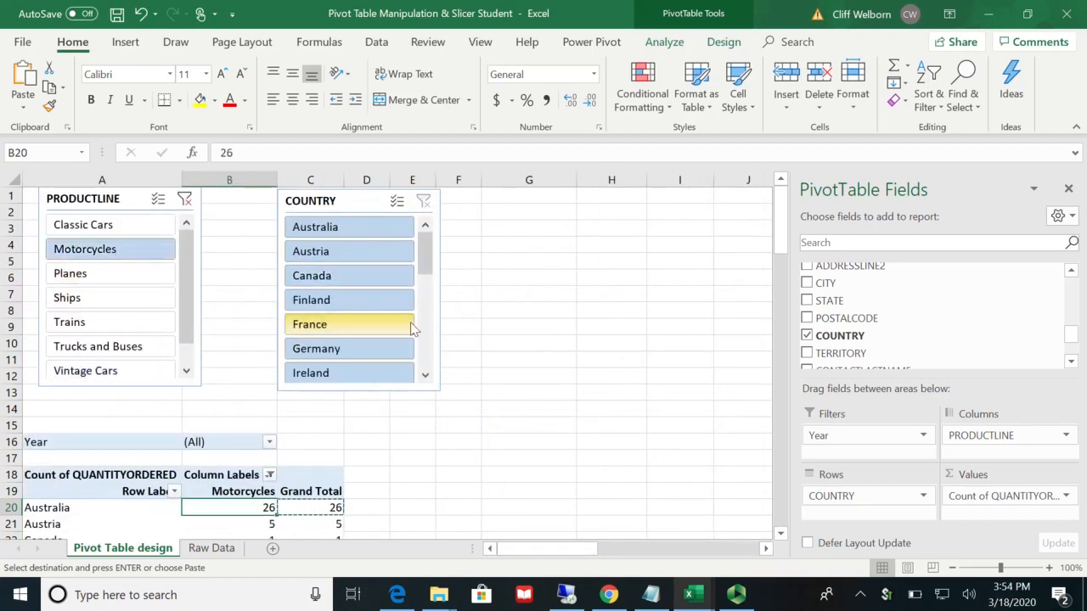
click(427, 341)
click(427, 340)
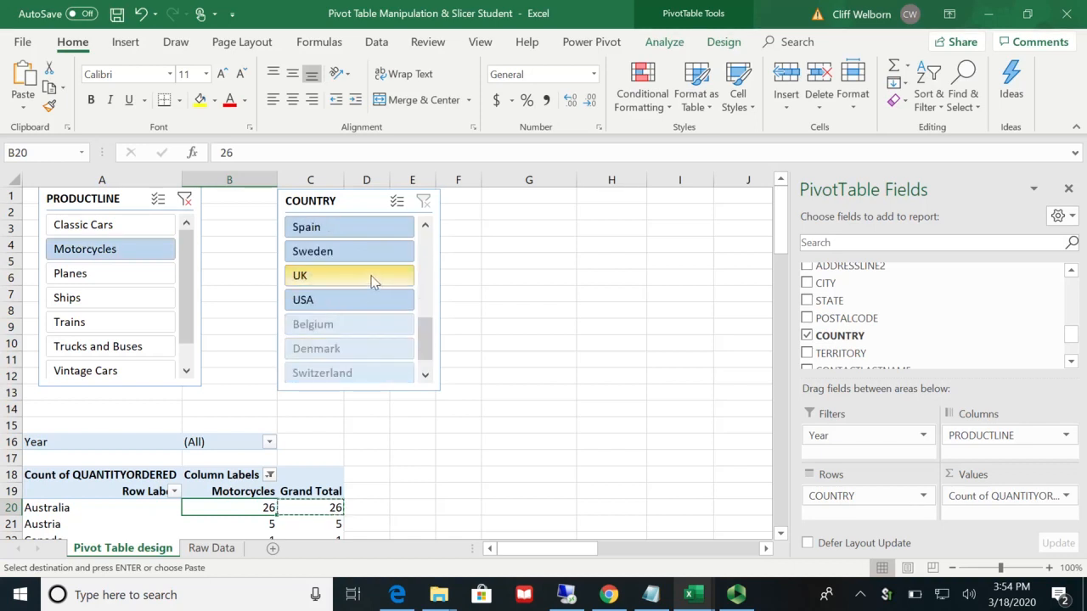
click(365, 253)
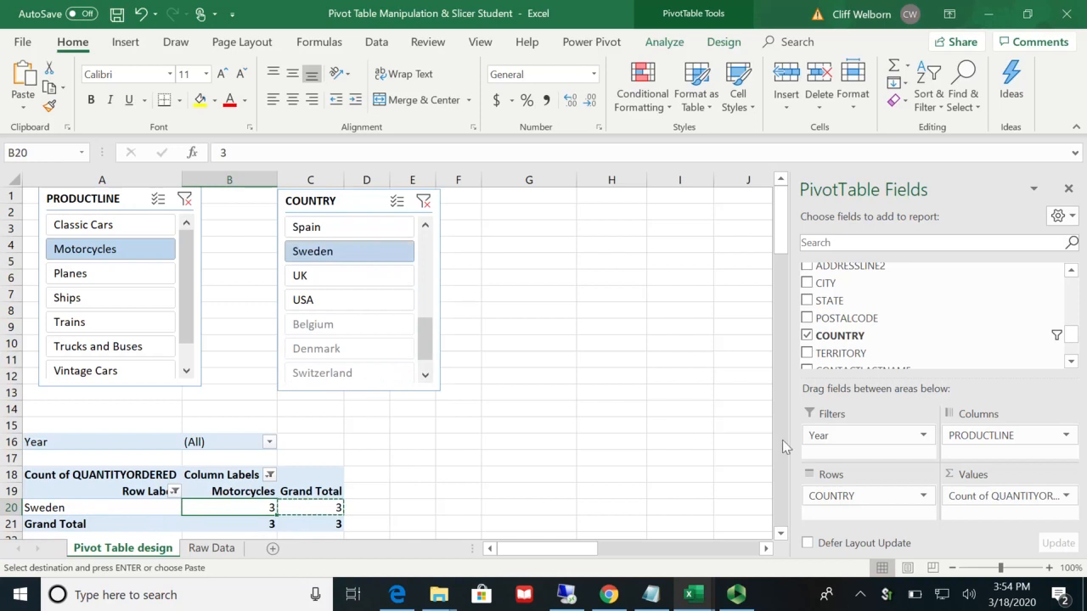
Step: Change the pivot table's QUANTITYORDERED value field to summarize by Average
click(1060, 500)
click(1011, 477)
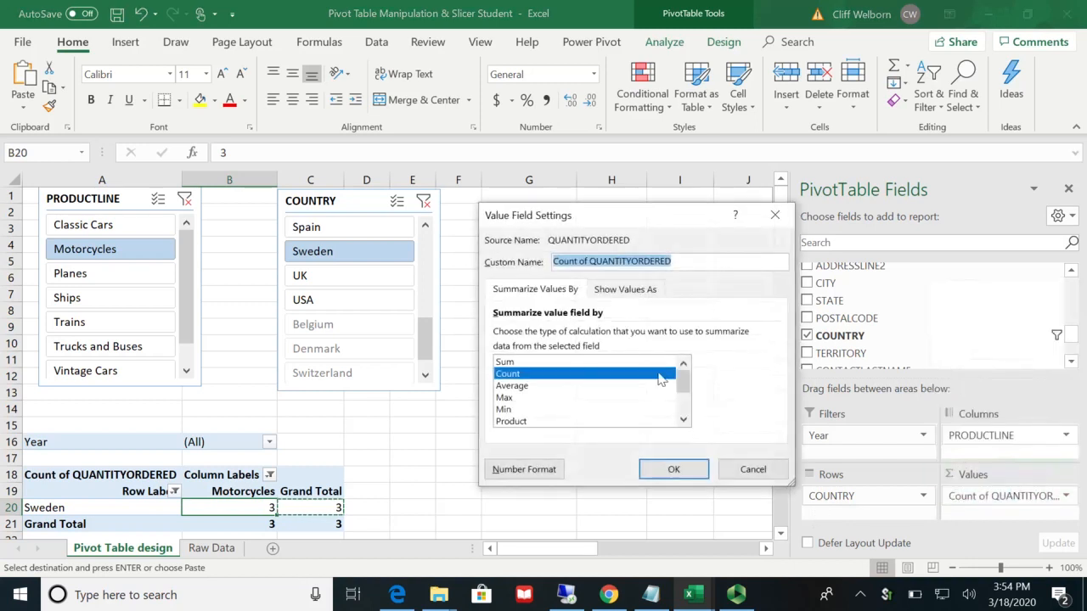
click(531, 387)
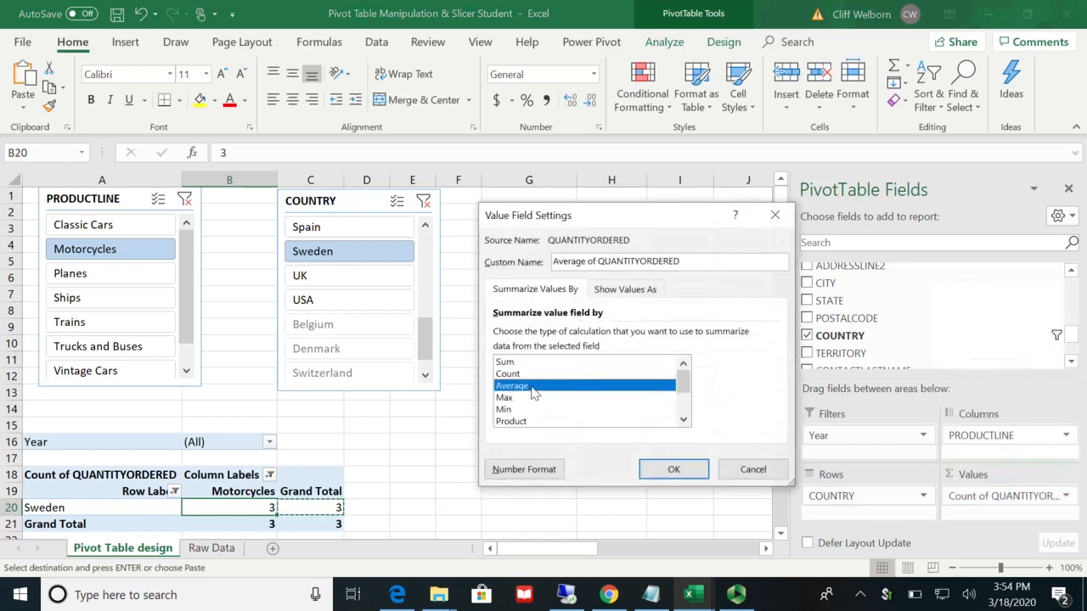
click(658, 469)
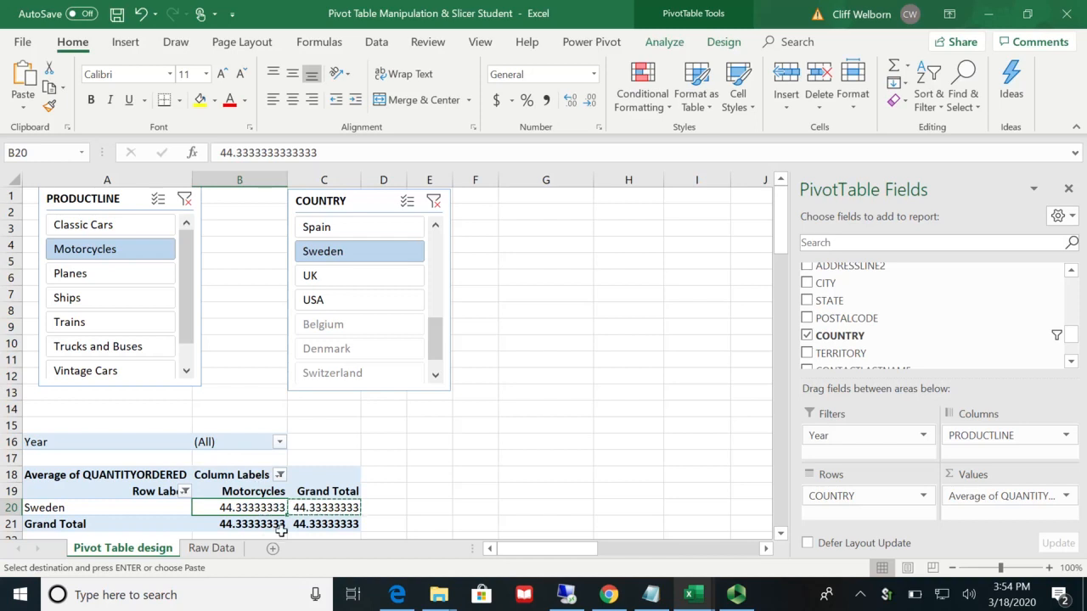
Step: Format the pivot table's average quantity values as Number with 0 decimal places
right_click(322, 508)
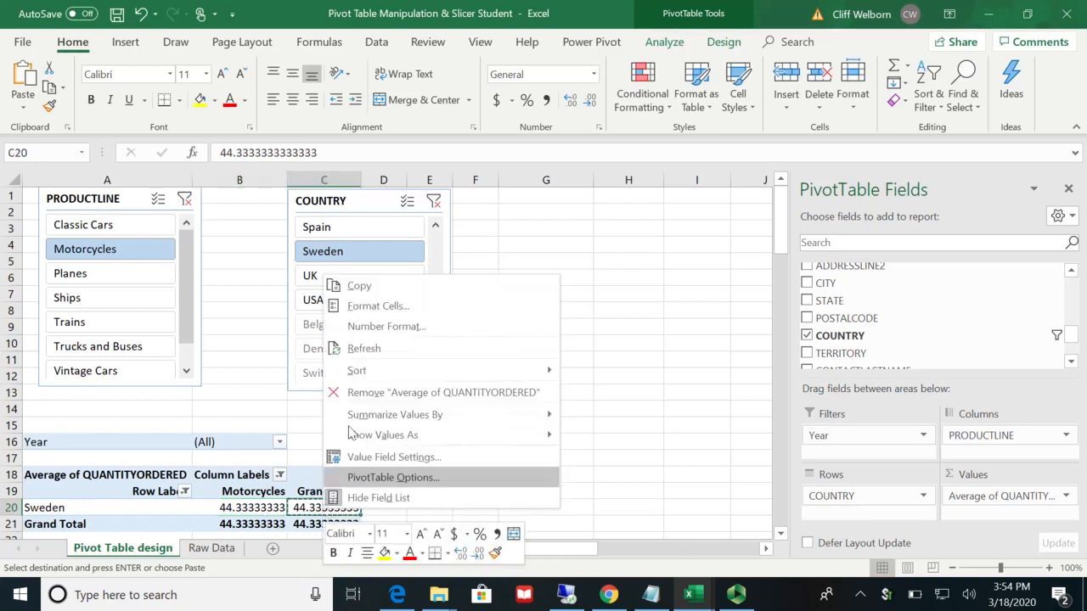
click(410, 330)
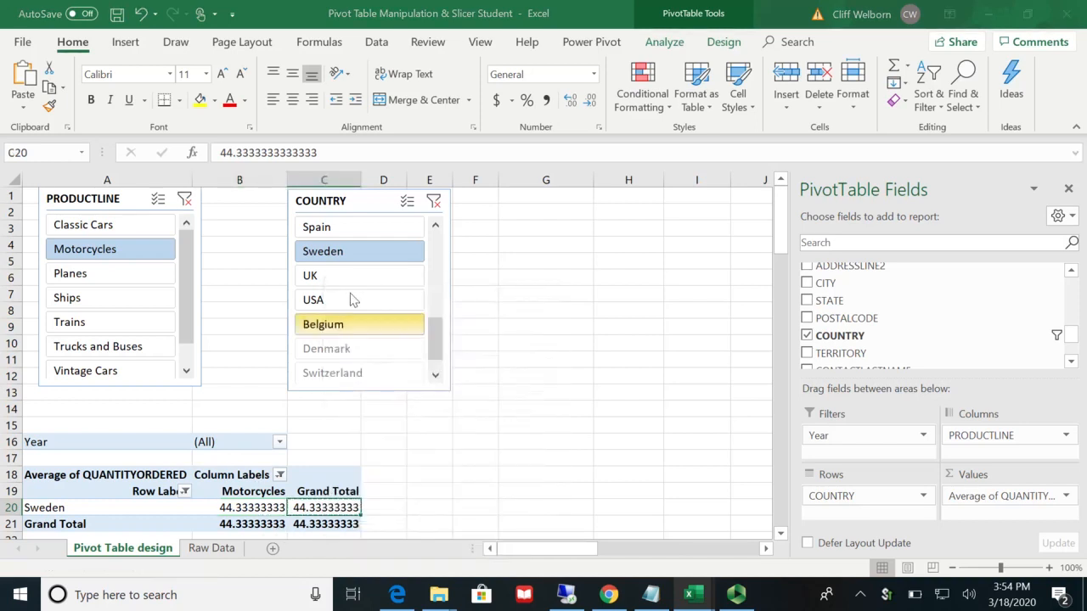
click(235, 195)
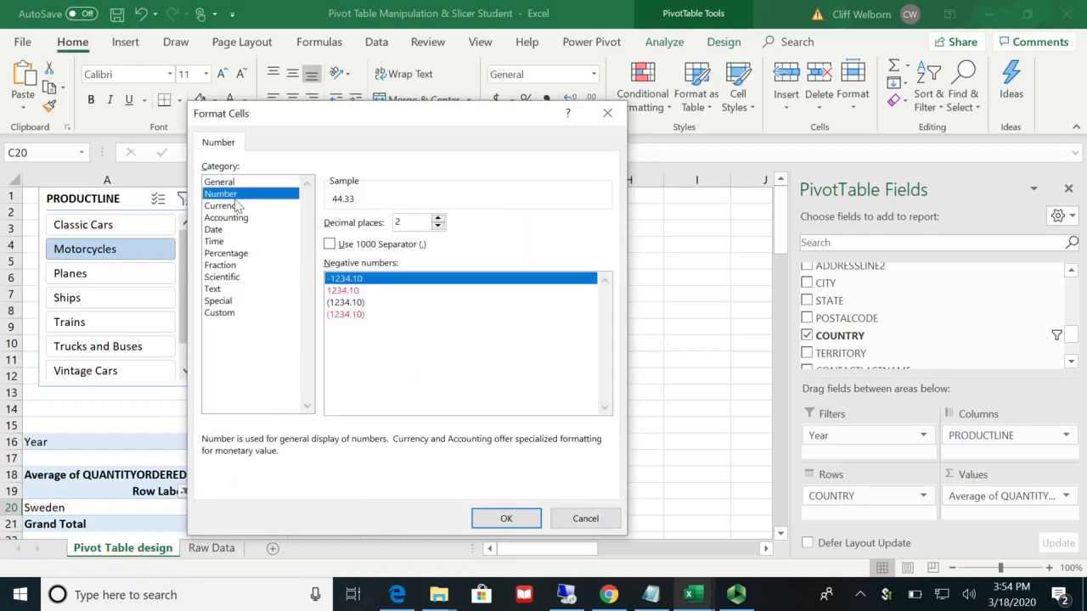
click(438, 227)
click(439, 227)
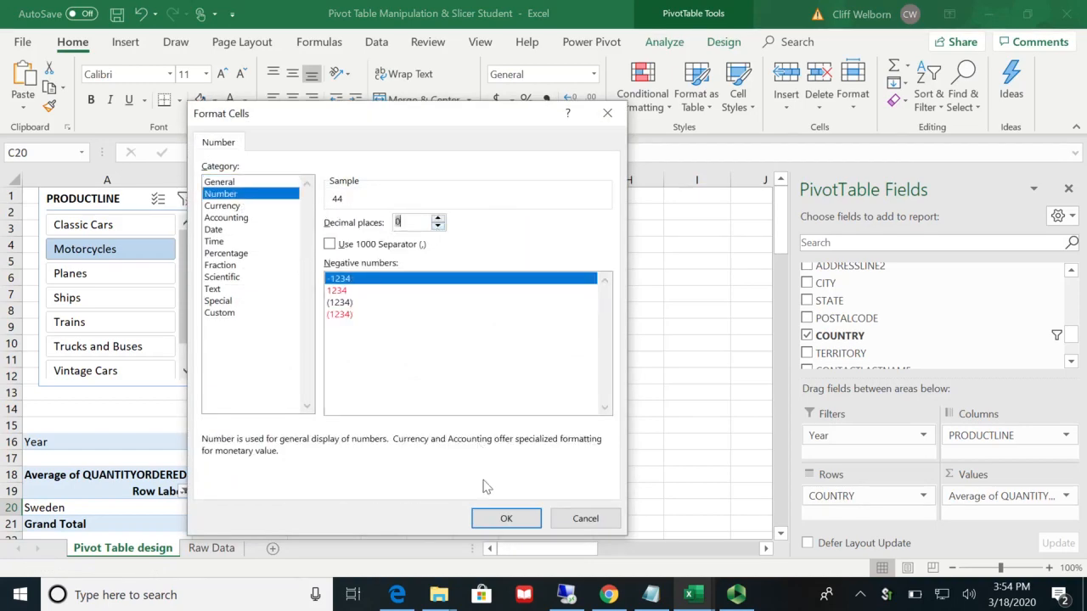
click(503, 518)
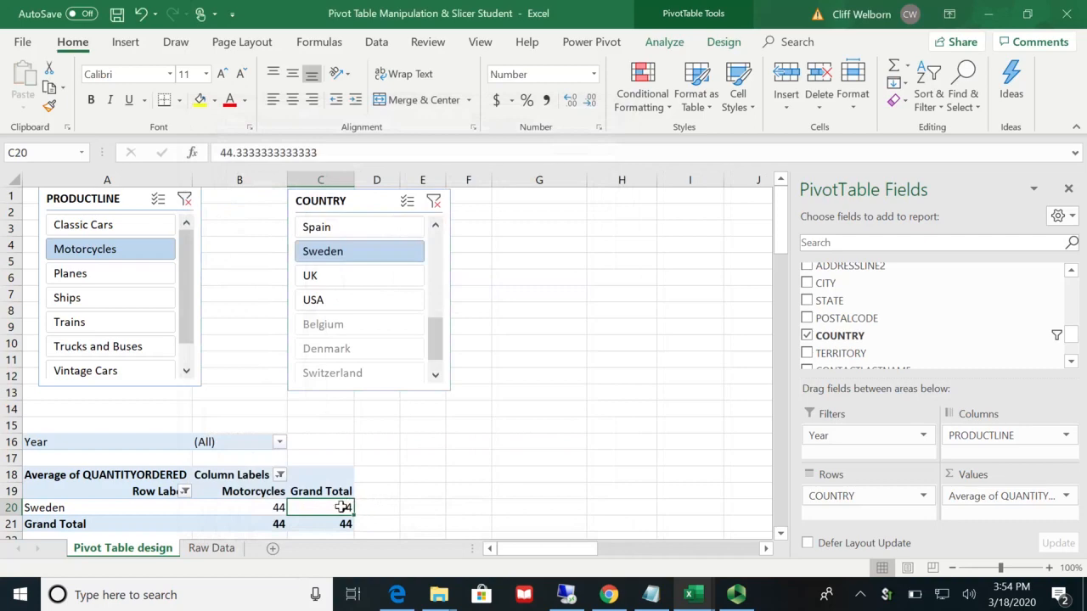
Step: Copy Sweden's average Motorcycles quantity from the pivot table into cell M12, beside the matching question
mouse_move(340, 507)
key(ctrl+c)
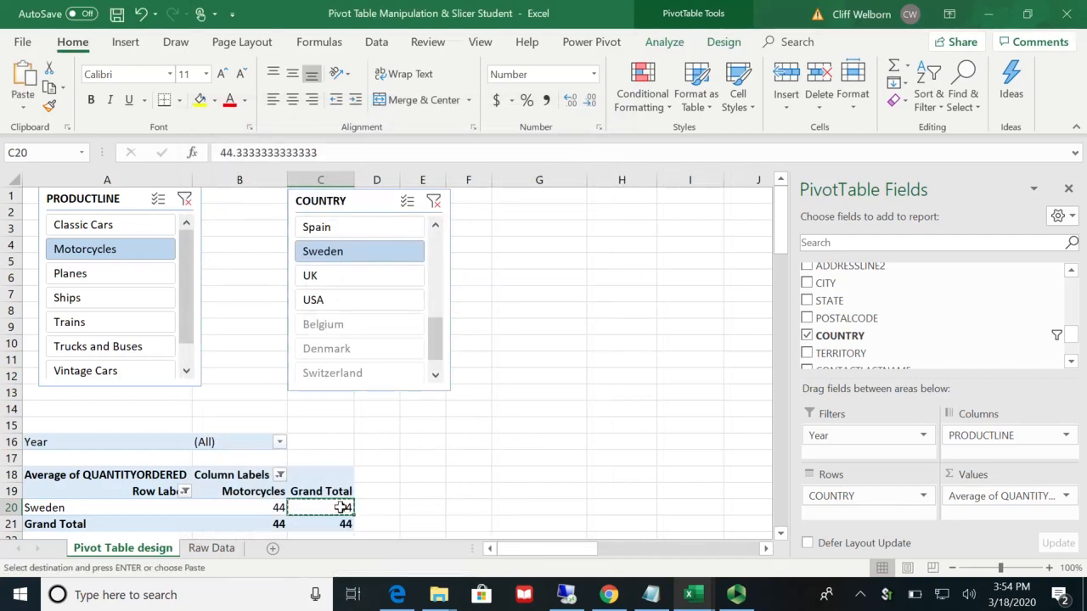
click(665, 553)
click(665, 552)
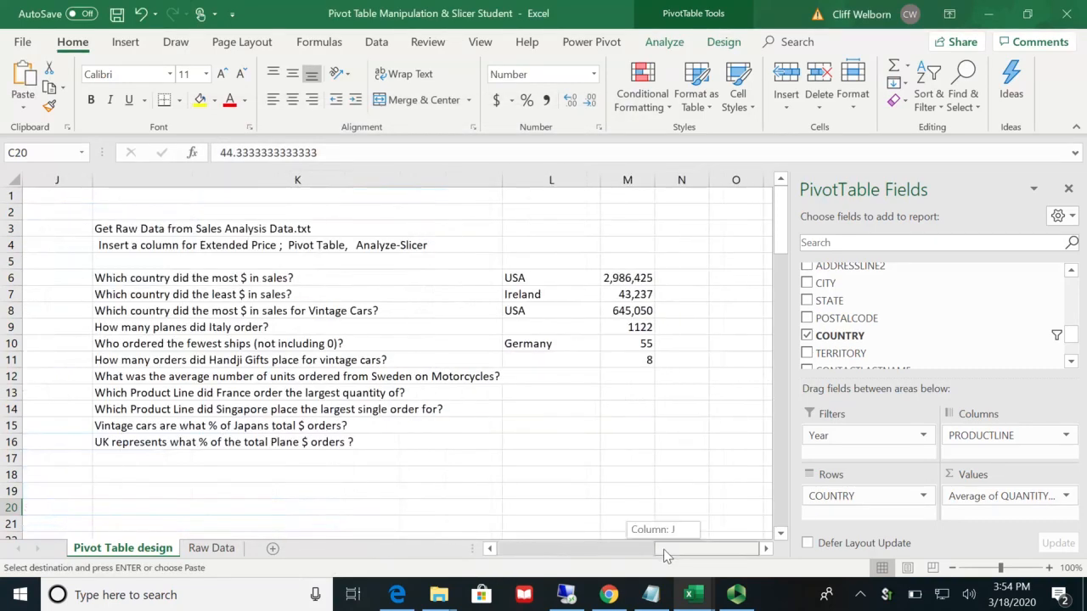
click(640, 379)
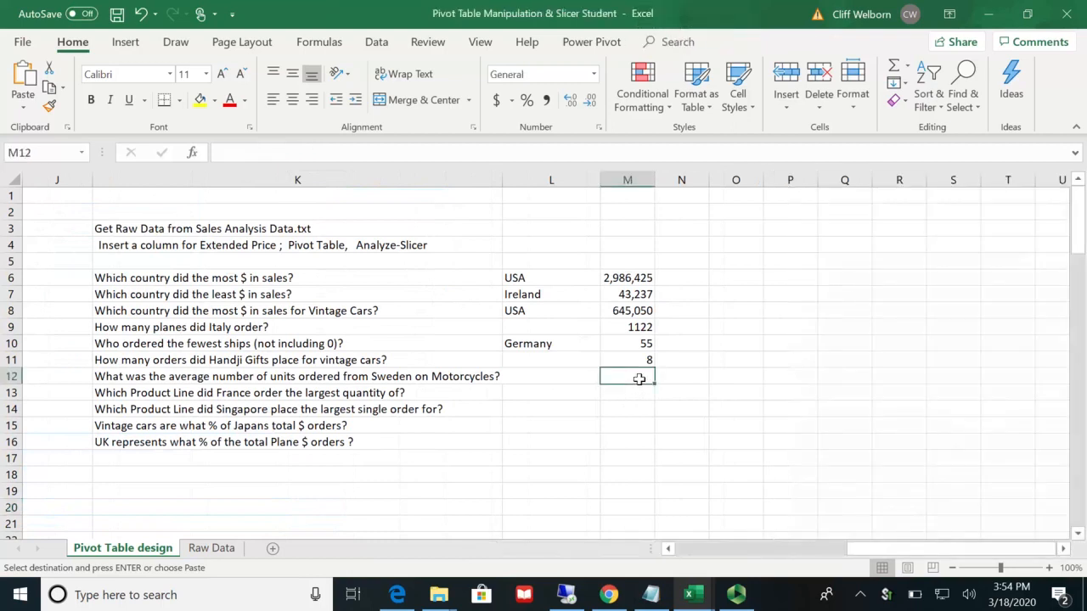
key(ctrl+v)
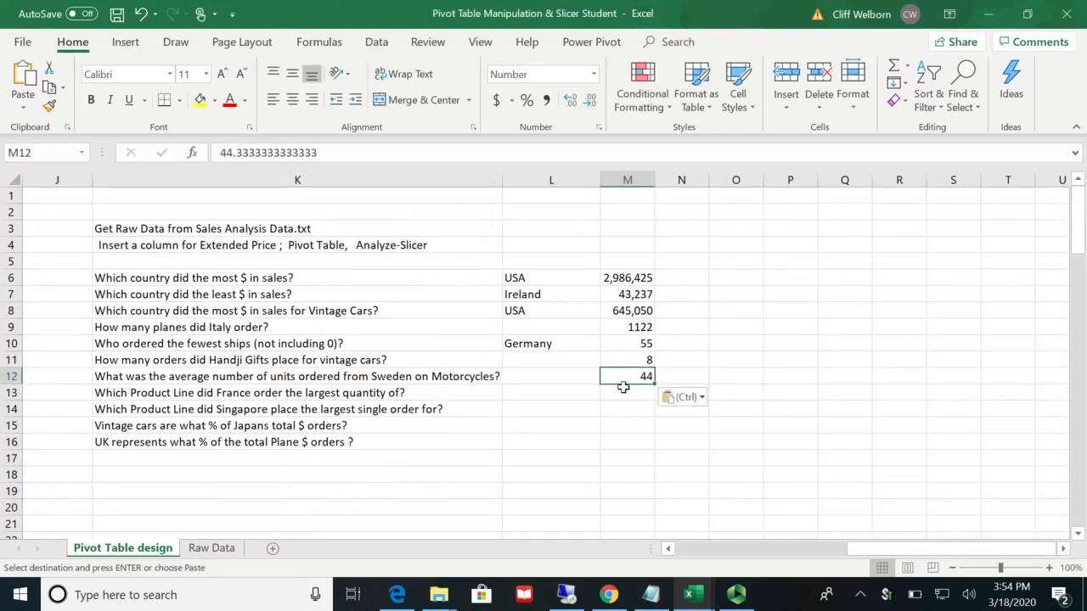
click(623, 389)
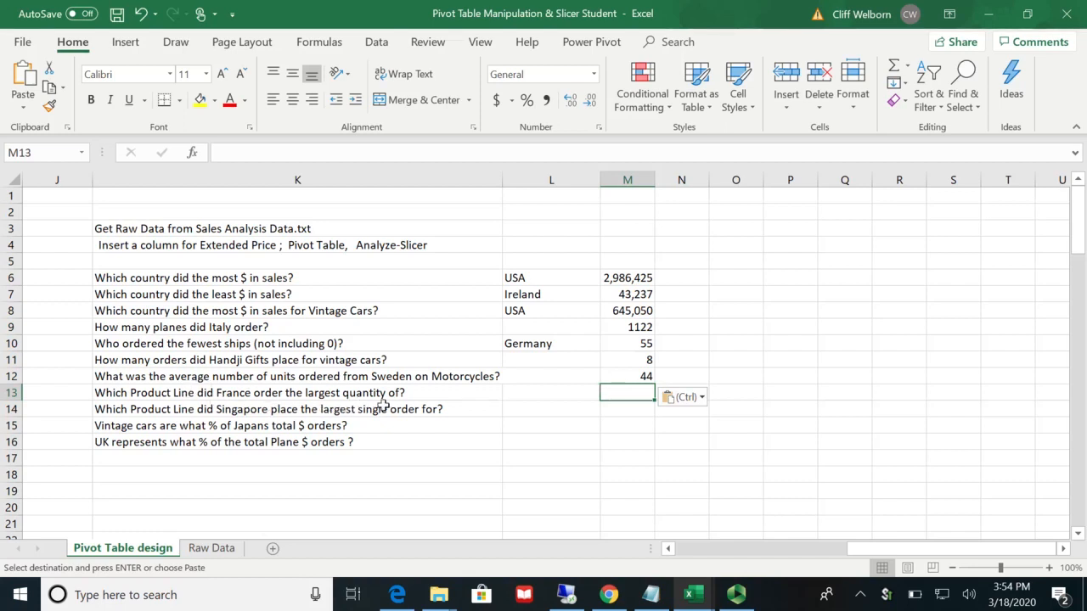
Step: Filter the pivot table to France with the COUNTRY slicer and clear the PRODUCTLINE slicer's filter
click(669, 548)
click(668, 548)
click(668, 549)
click(669, 548)
click(668, 549)
click(668, 548)
click(668, 549)
click(669, 549)
click(669, 549)
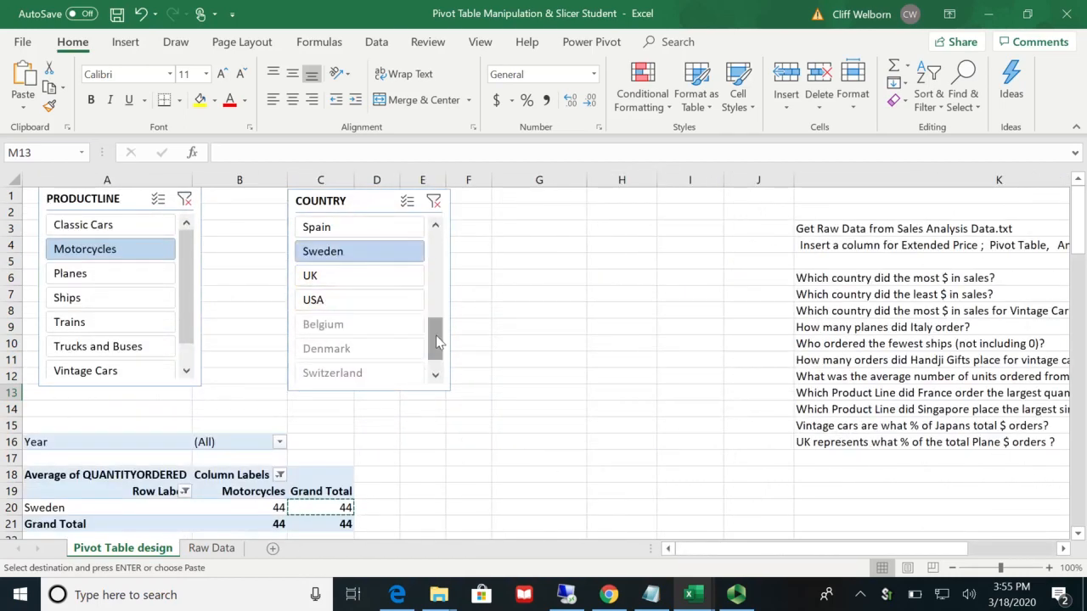
drag(435, 336, 436, 275)
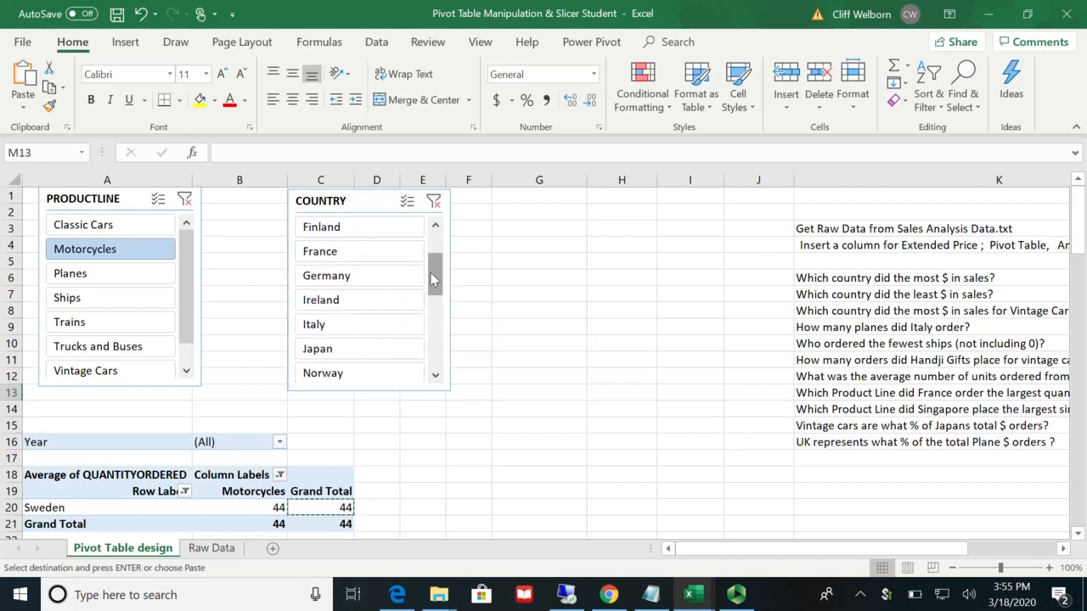
click(364, 258)
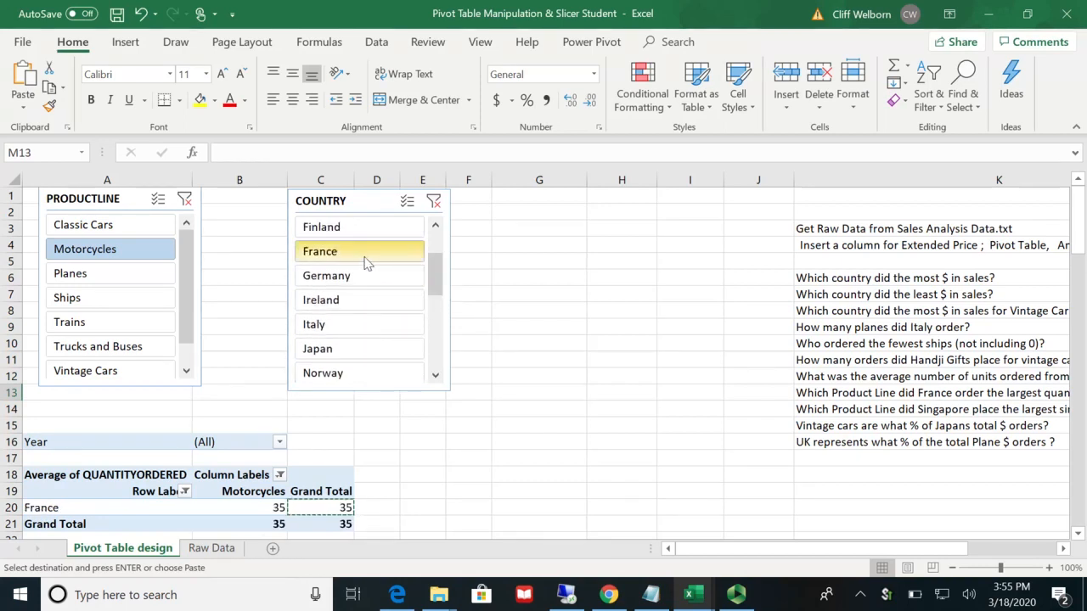
click(190, 201)
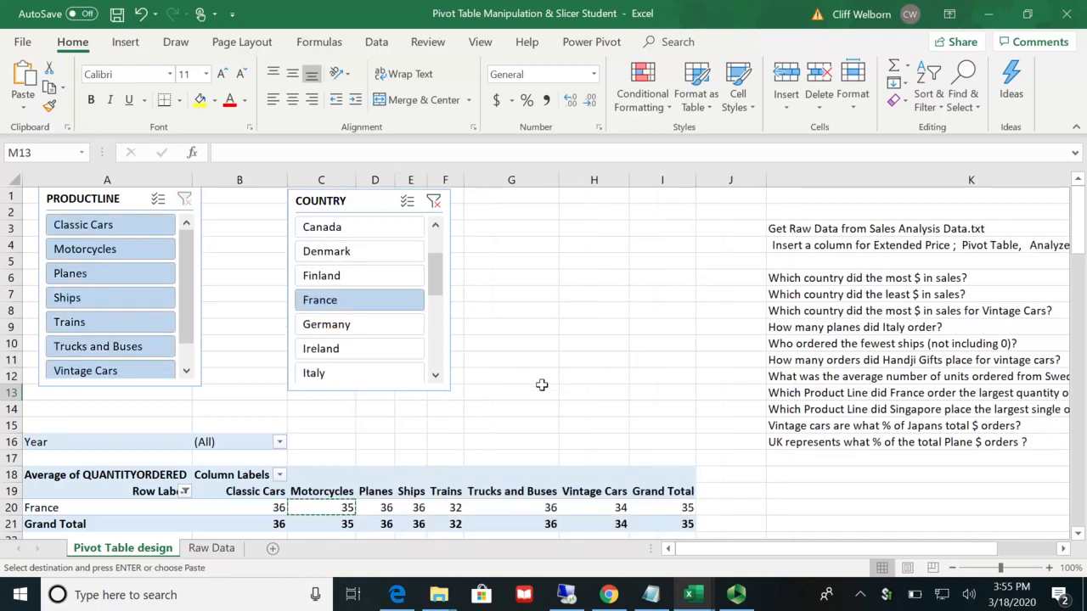
Step: Change the pivot table's QUANTITYORDERED value field to summarize by Sum
click(617, 507)
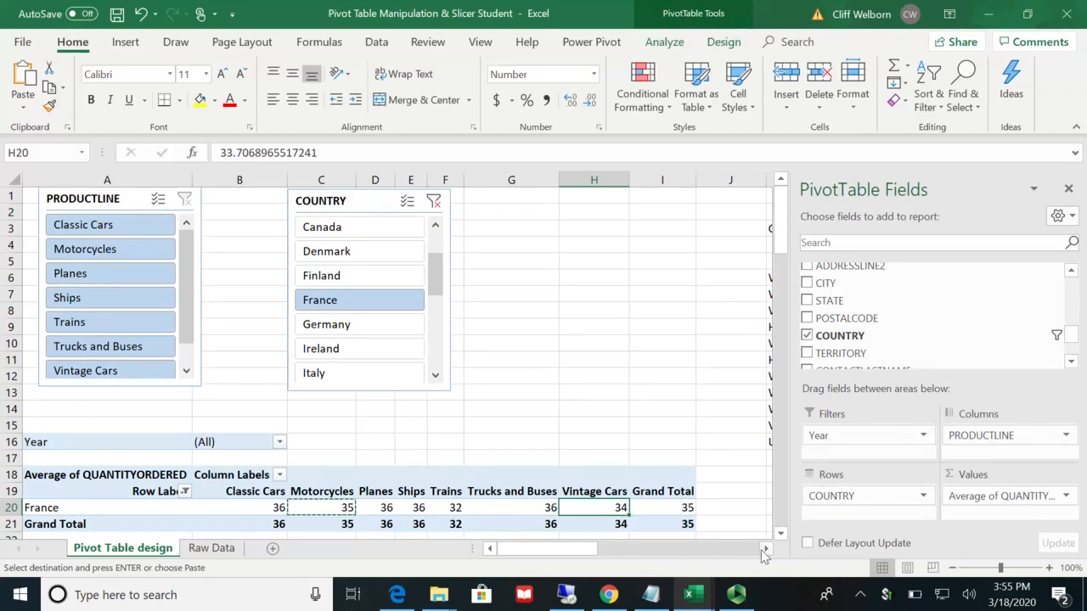
drag(765, 549, 765, 550)
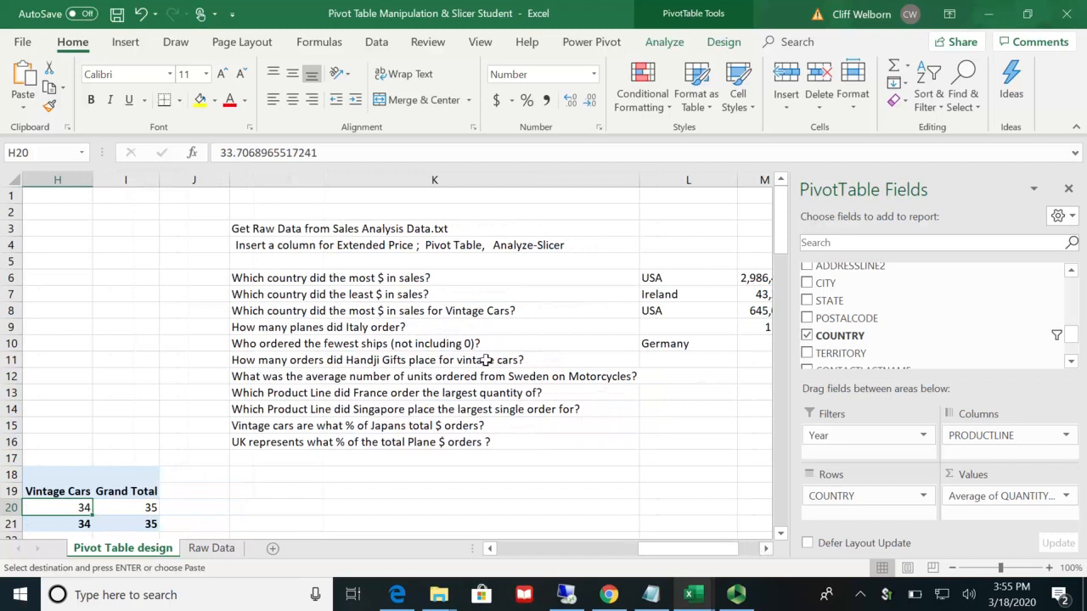
click(766, 551)
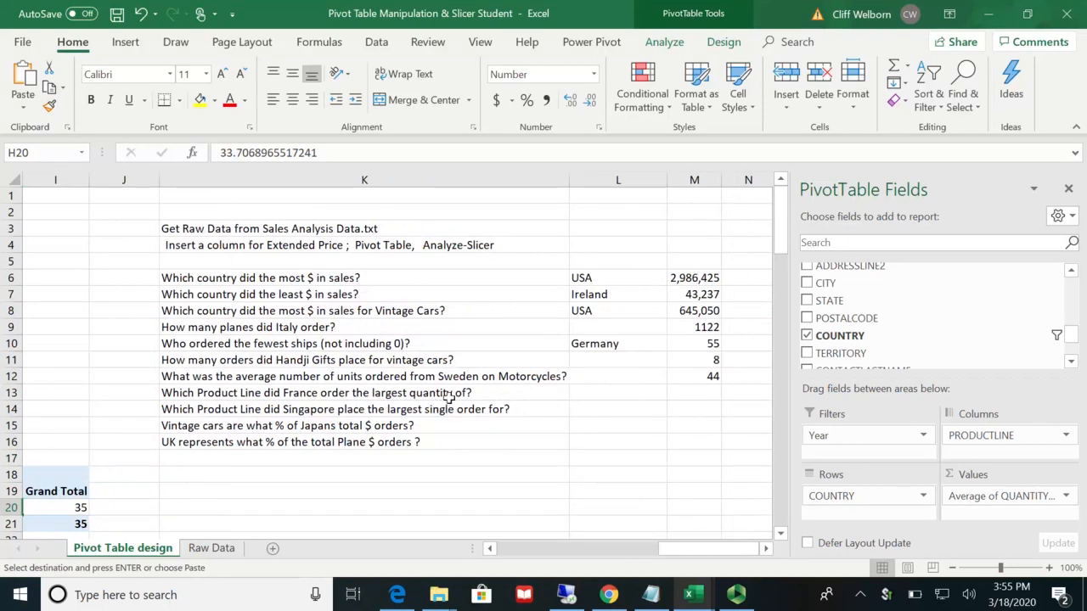
click(1066, 497)
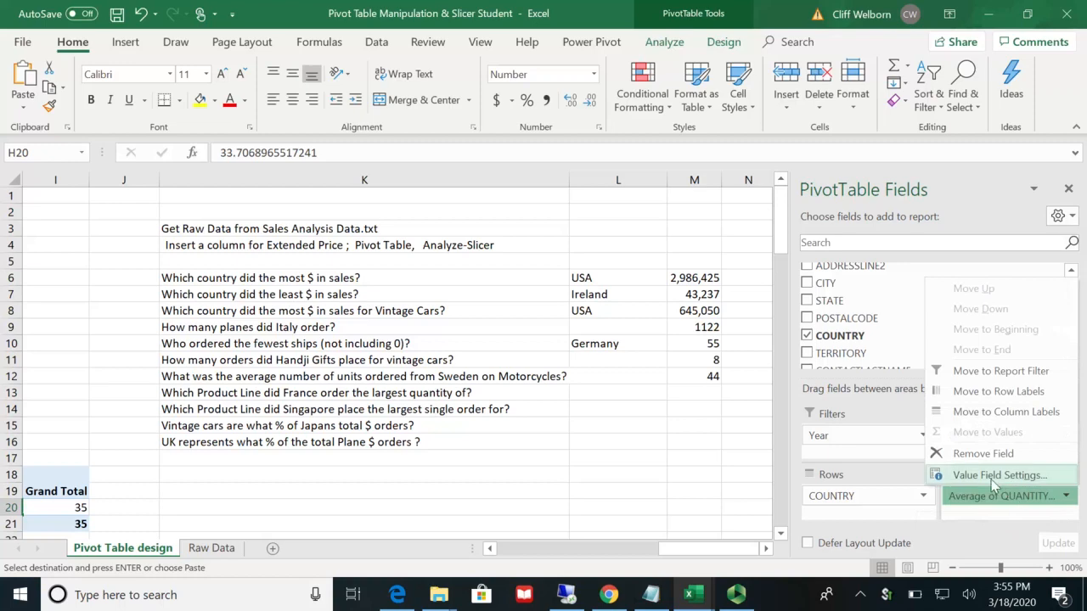
click(992, 475)
click(509, 363)
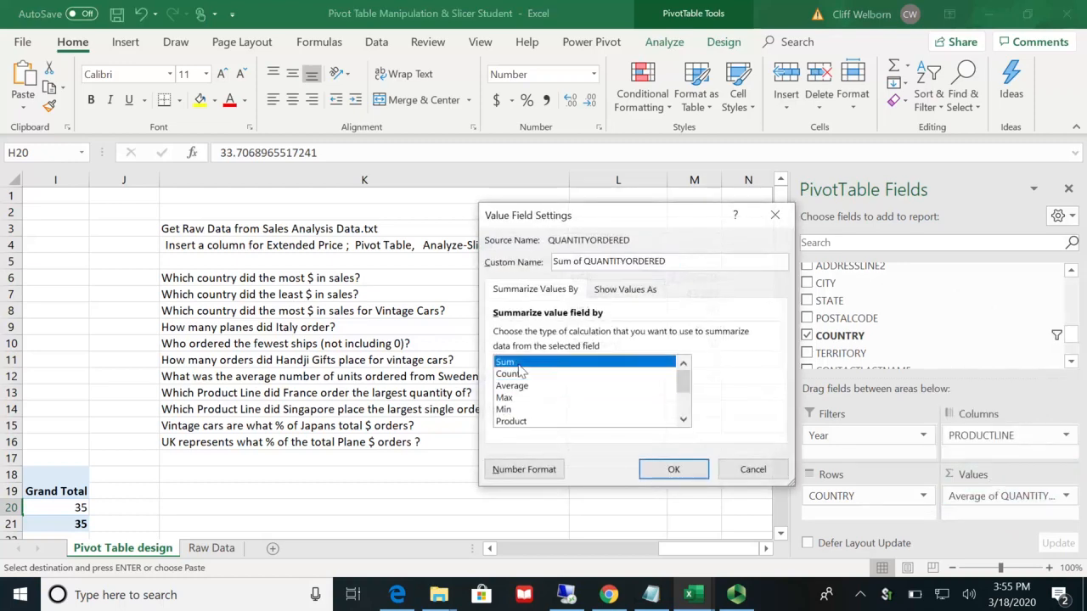
click(666, 470)
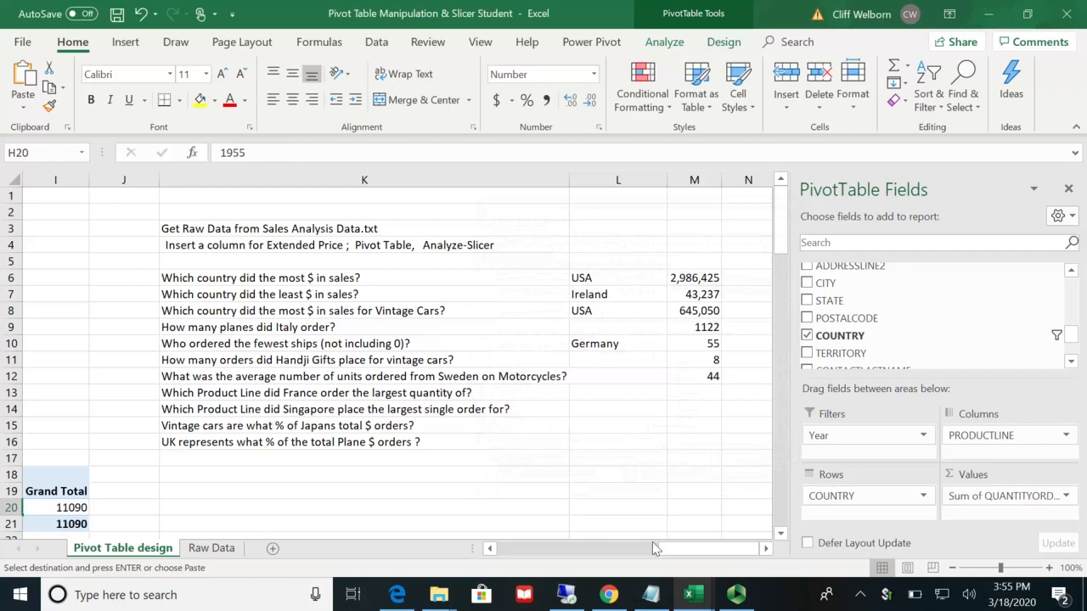
Step: Copy France's Classic Cars quantity from the pivot table into cell M13, beside the question on France's largest product line
drag(675, 551, 545, 550)
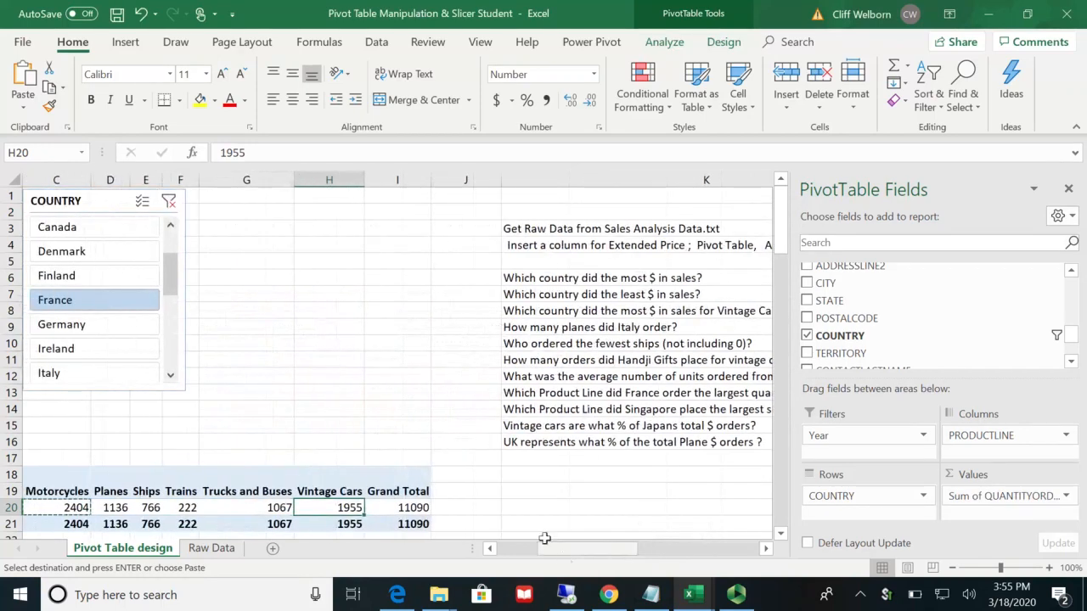
scroll(516, 480, down, 2)
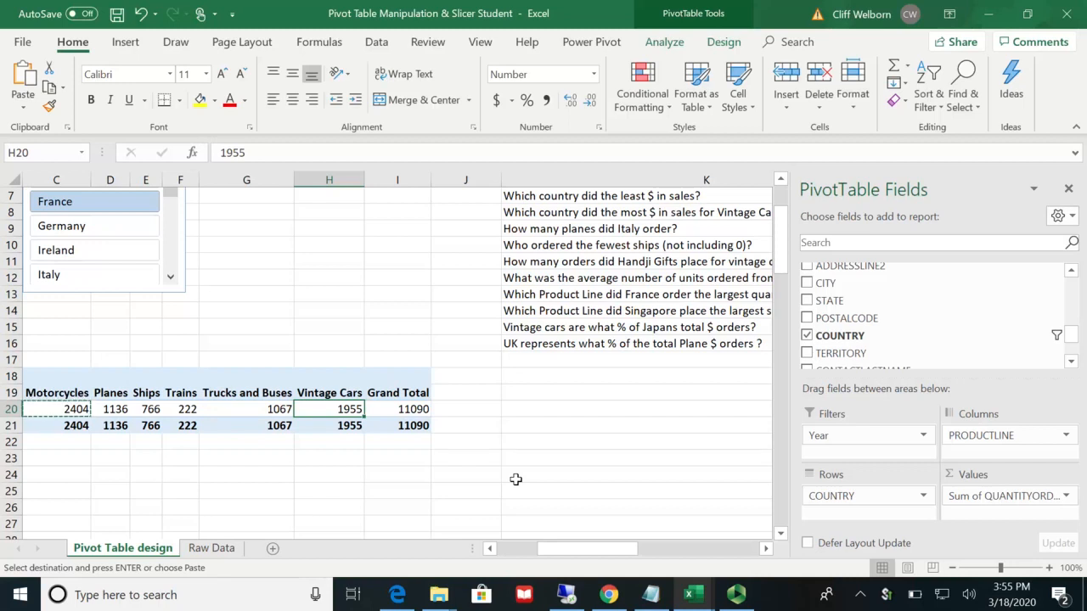
click(492, 548)
click(492, 549)
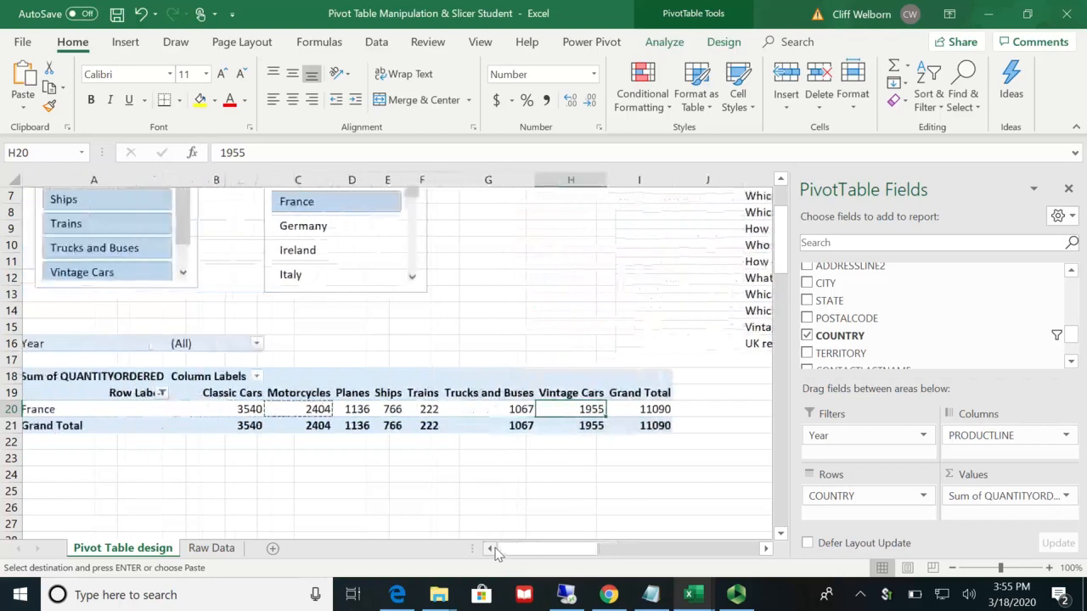
click(252, 412)
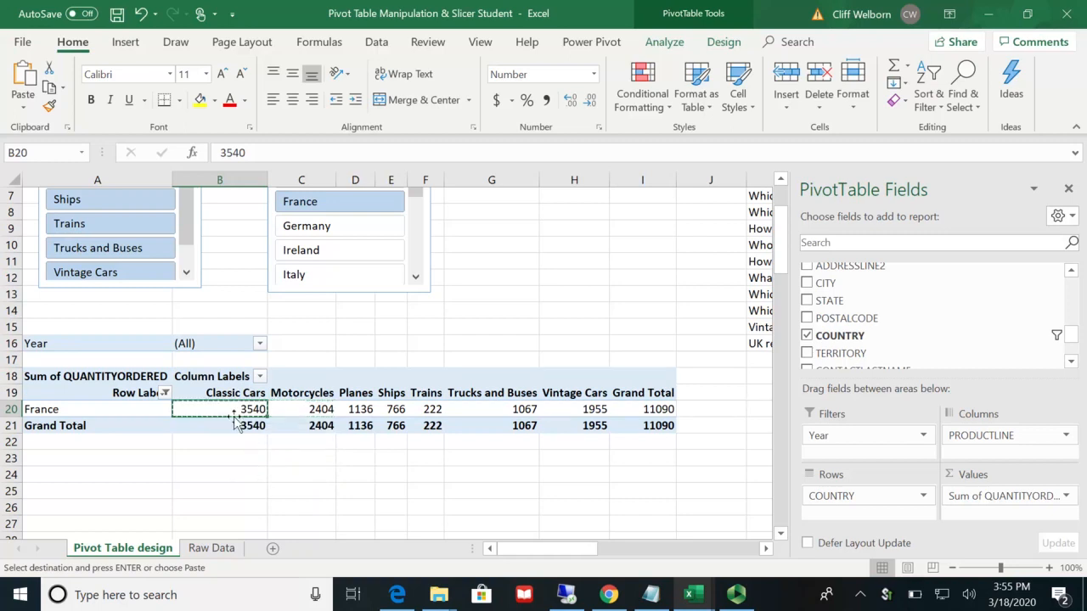
click(764, 549)
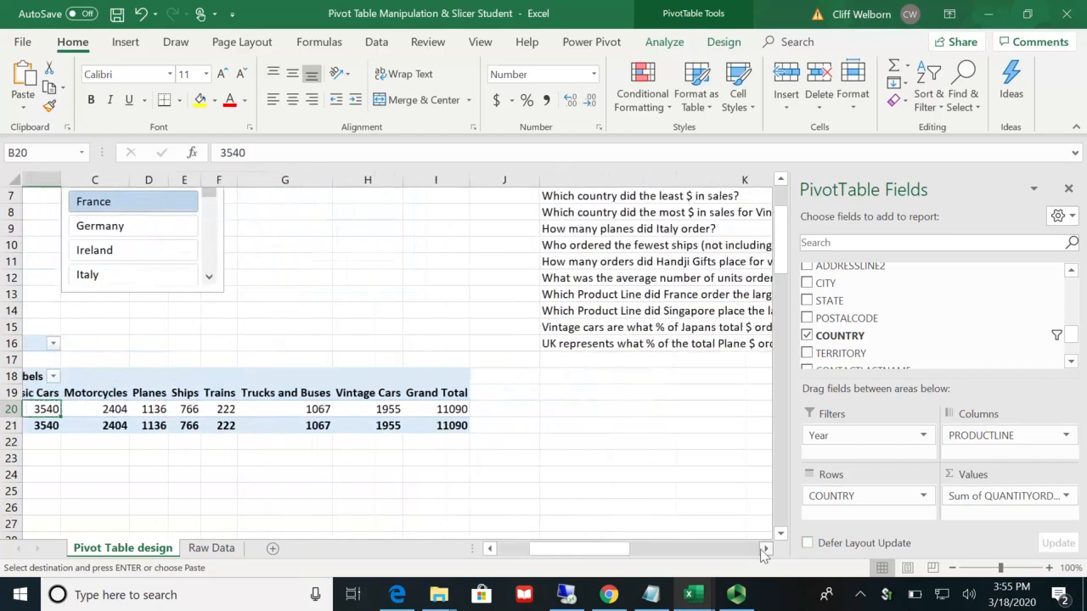
click(764, 550)
click(764, 549)
click(764, 550)
click(764, 549)
click(764, 549)
click(764, 549)
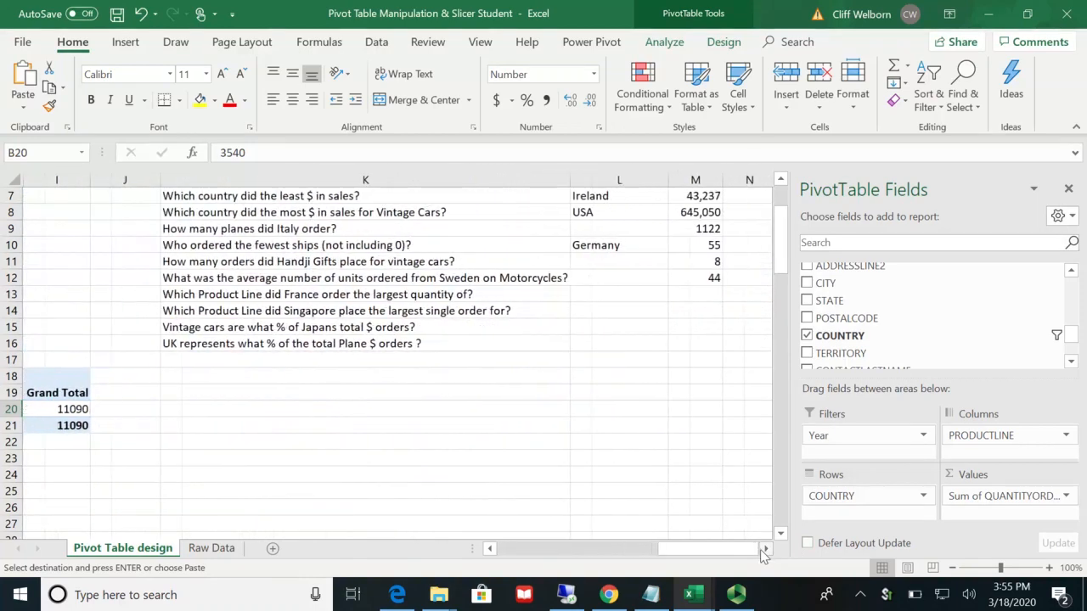
click(704, 297)
text(3540)
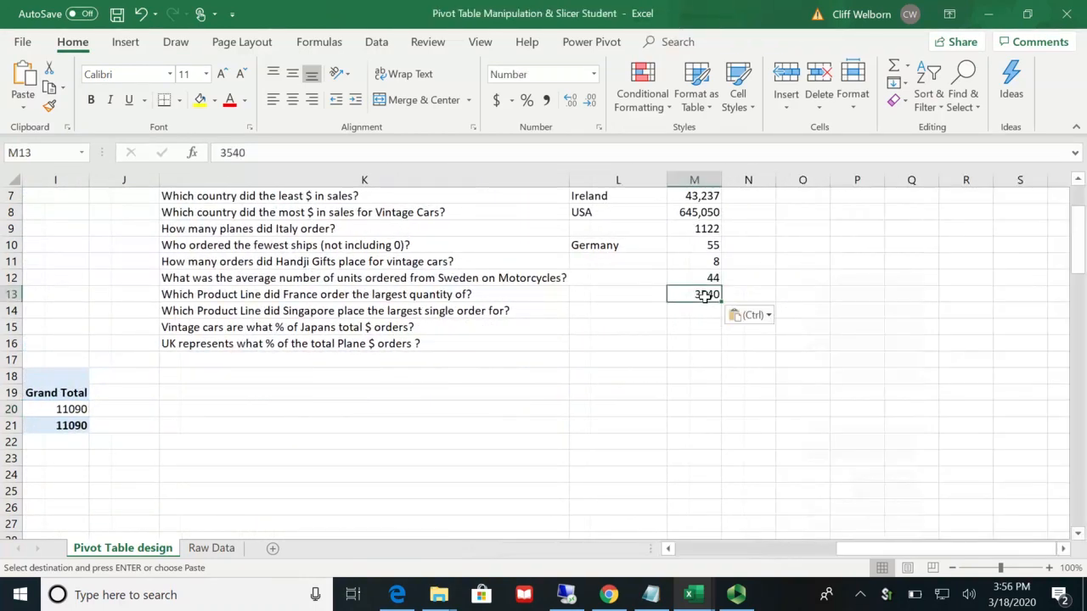
click(696, 340)
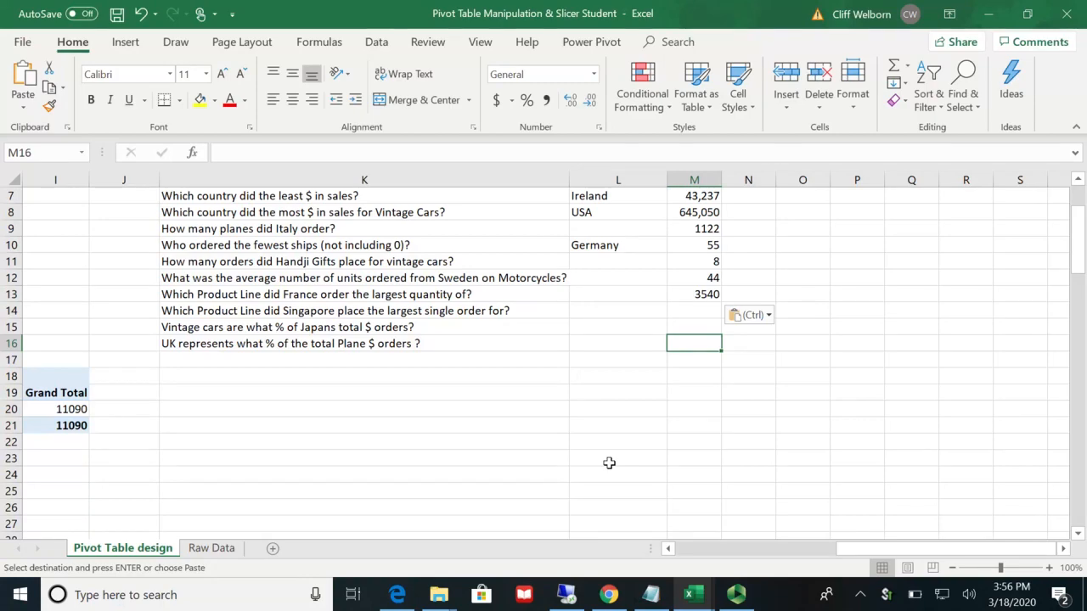
Step: Switch the COUNTRY slicer's filter to Singapore
click(668, 549)
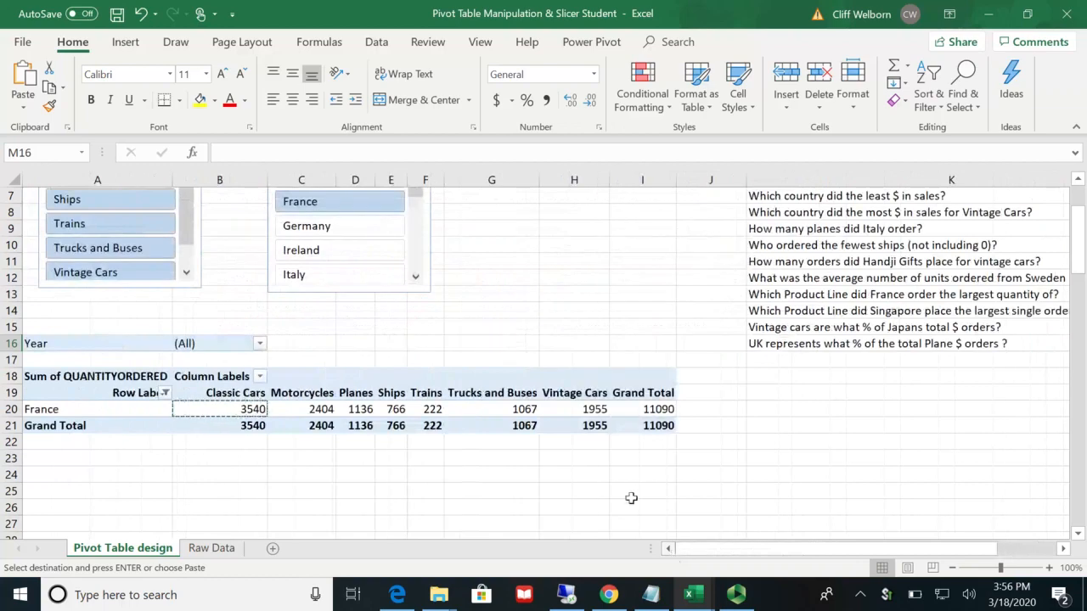
scroll(478, 274, up, 2)
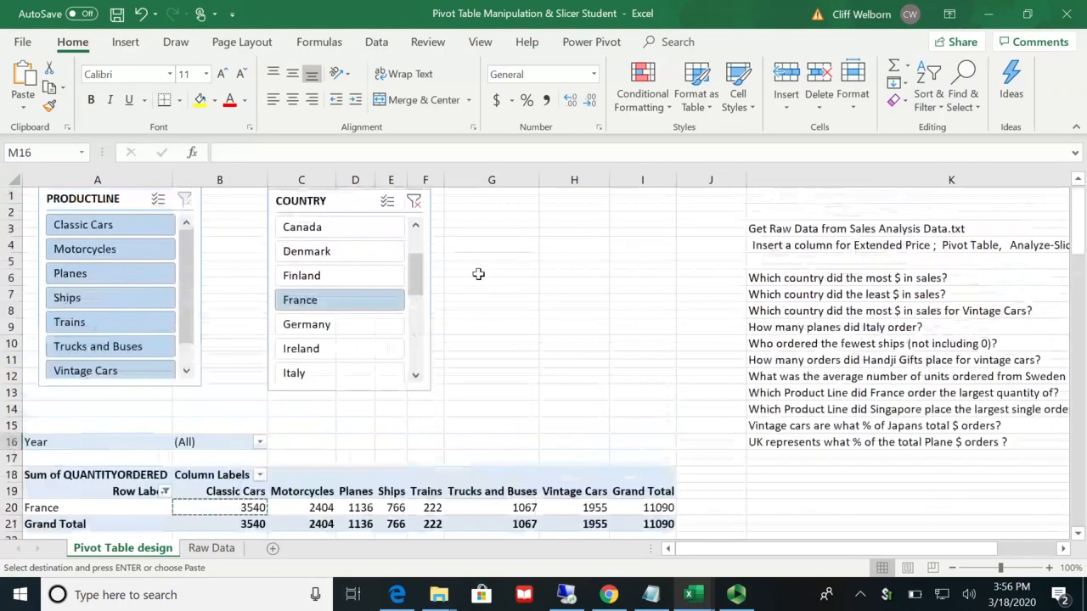
scroll(420, 364, down, 2)
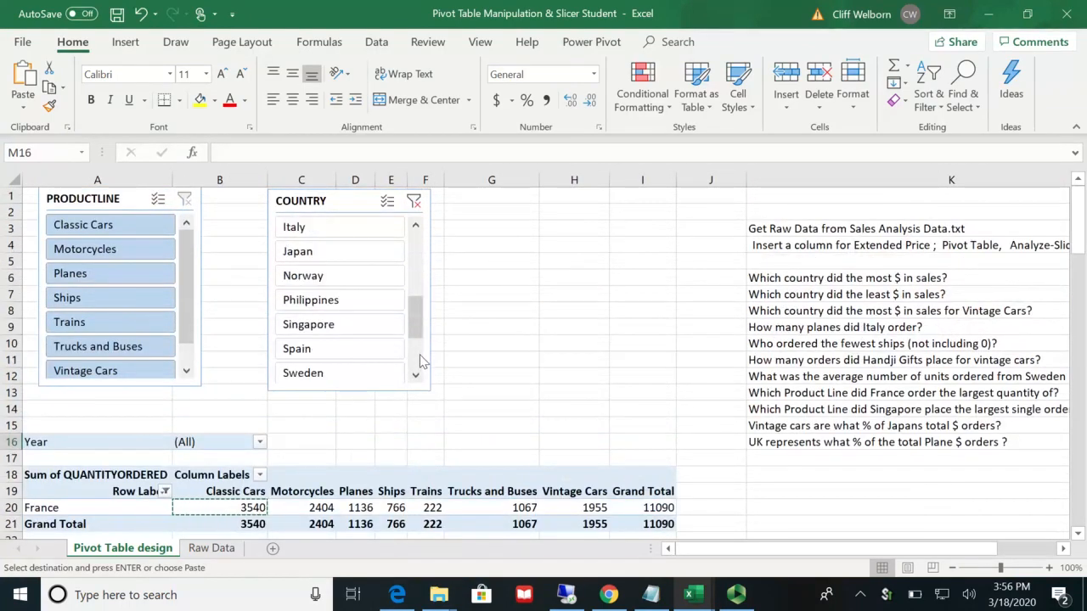
click(346, 327)
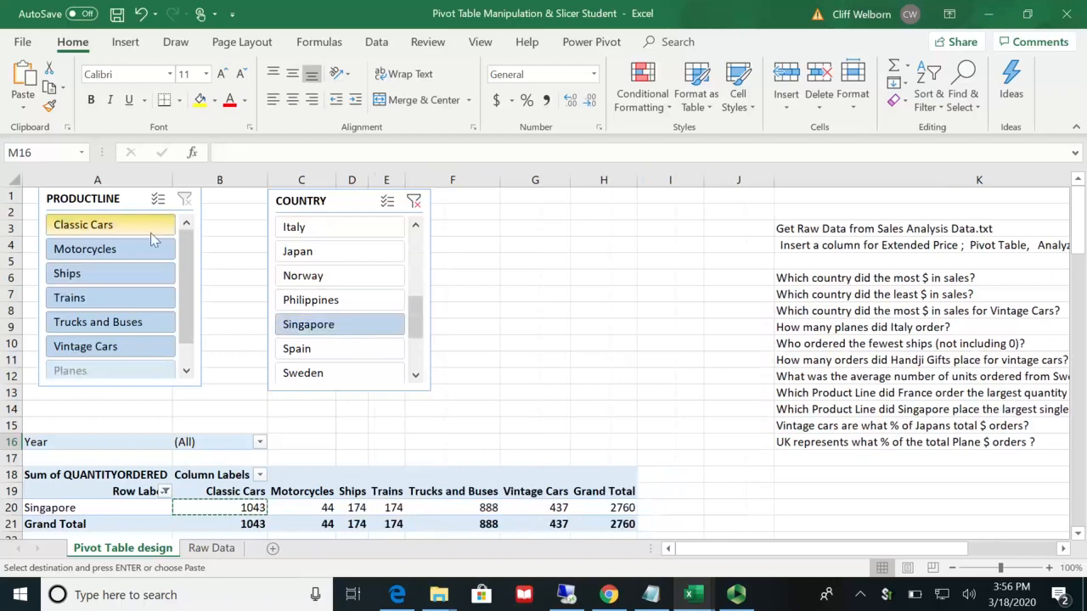
Step: Change the pivot table's QUANTITYORDERED value field to summarize by Max
scroll(551, 371, down, 2)
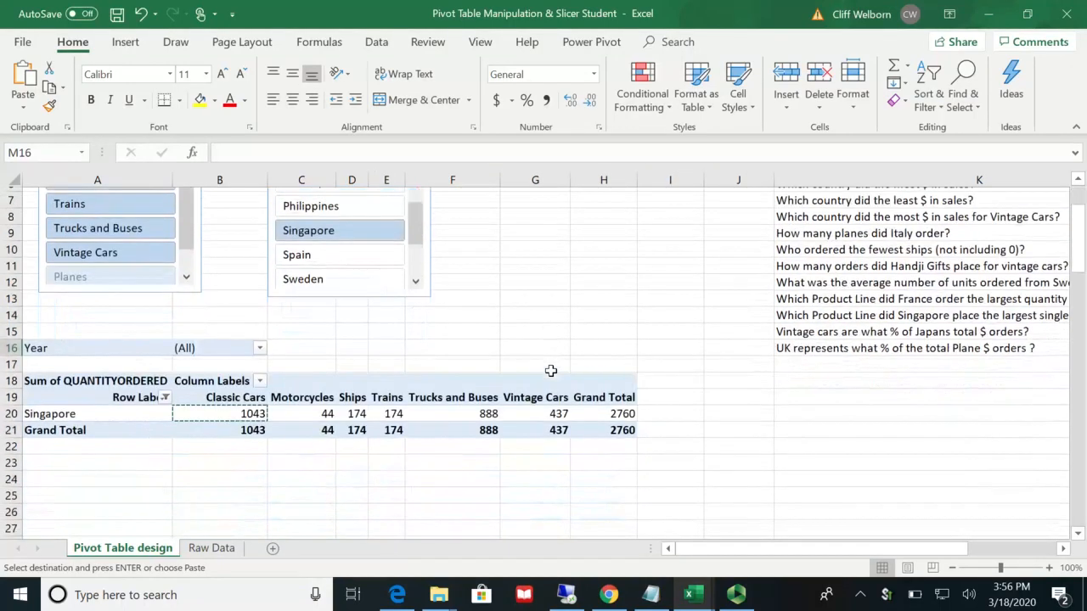
click(586, 409)
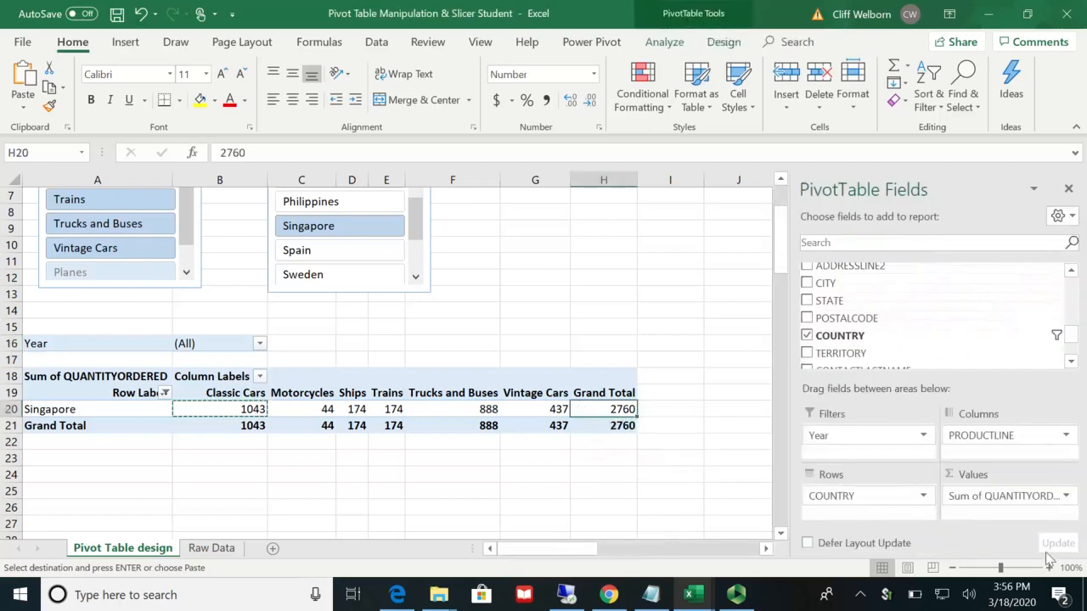
click(1064, 496)
click(1026, 478)
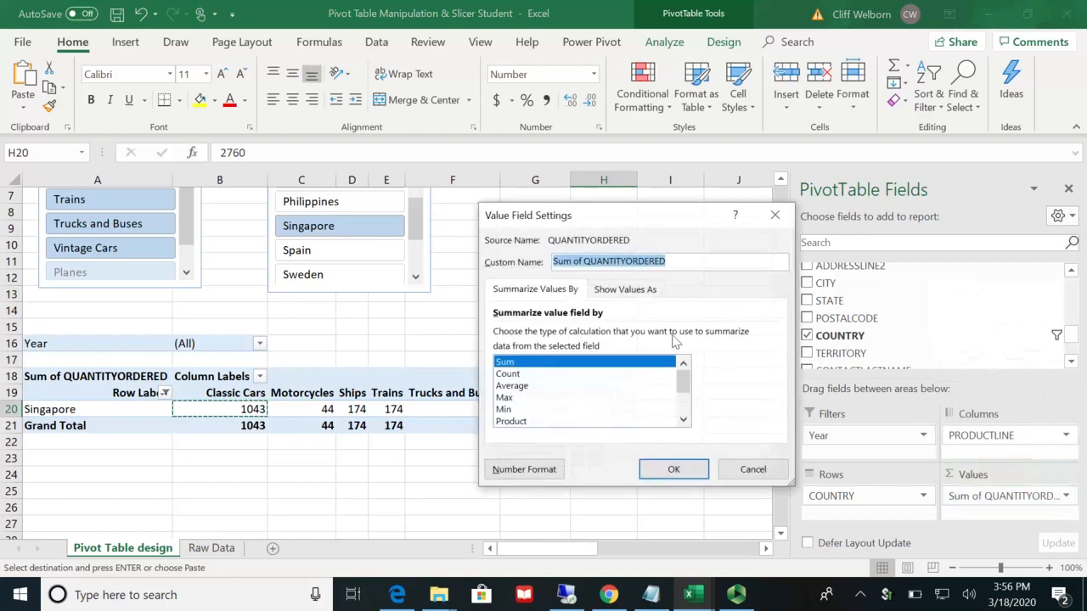
click(519, 398)
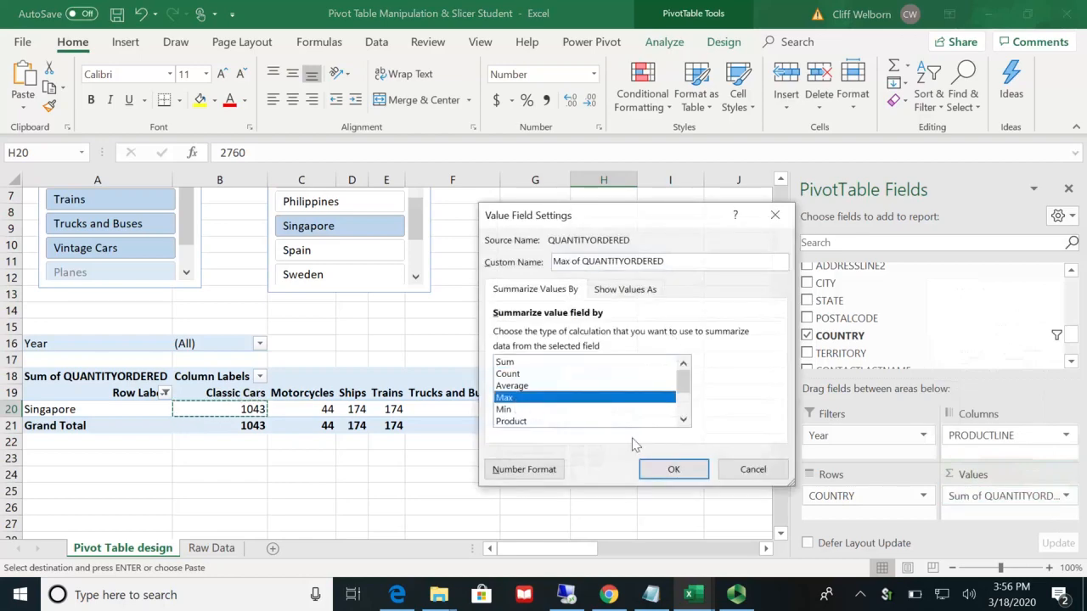
click(662, 467)
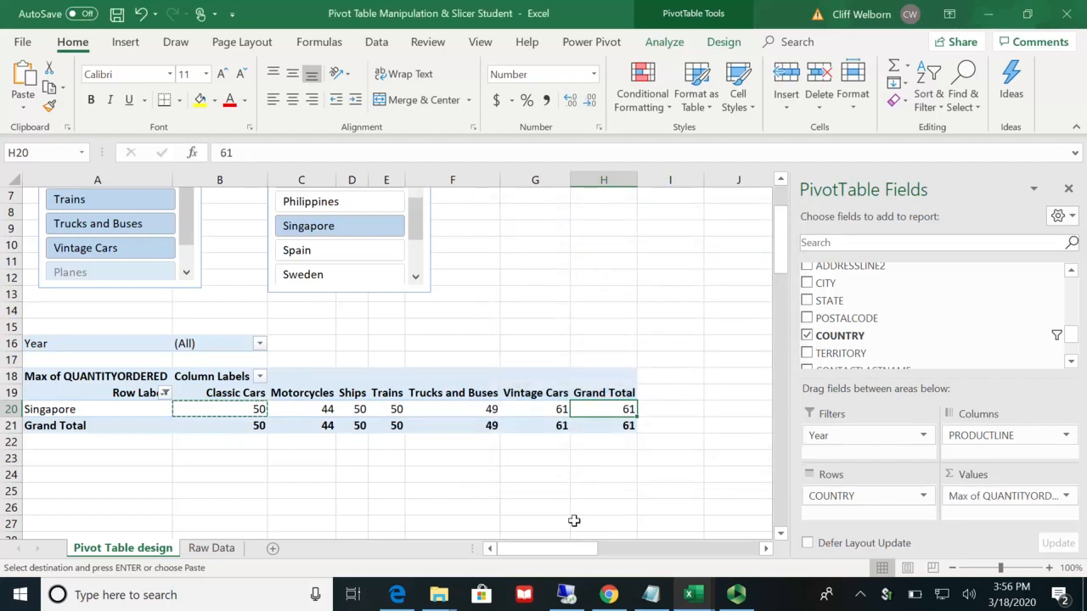
Step: Copy Singapore's Vintage Cars maximum from the pivot table into cell M14, beside the question on Singapore's largest single order
click(537, 405)
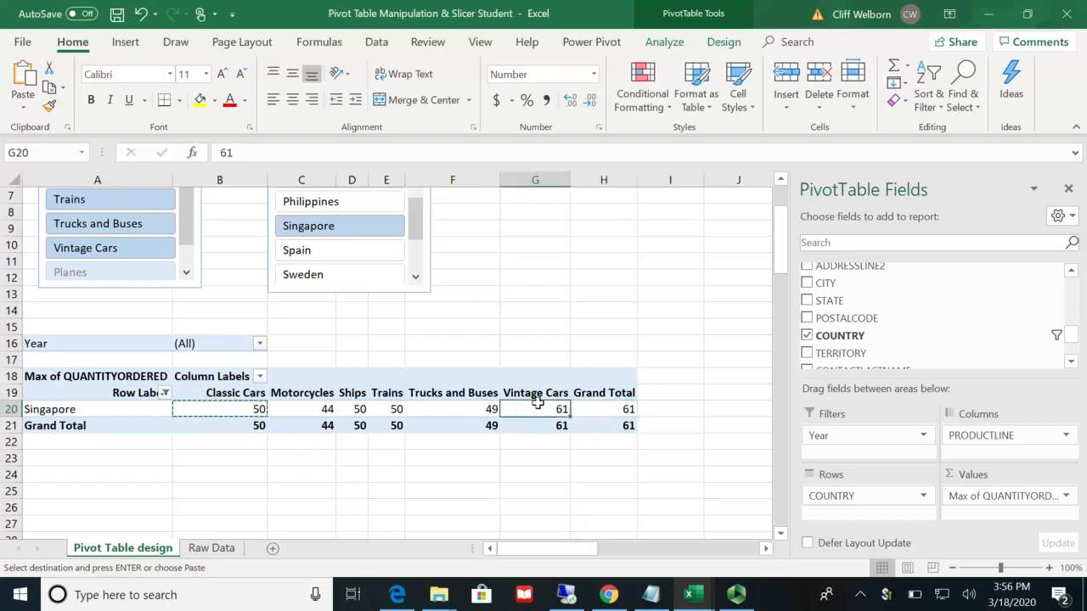
click(537, 453)
click(542, 408)
mouse_move(550, 409)
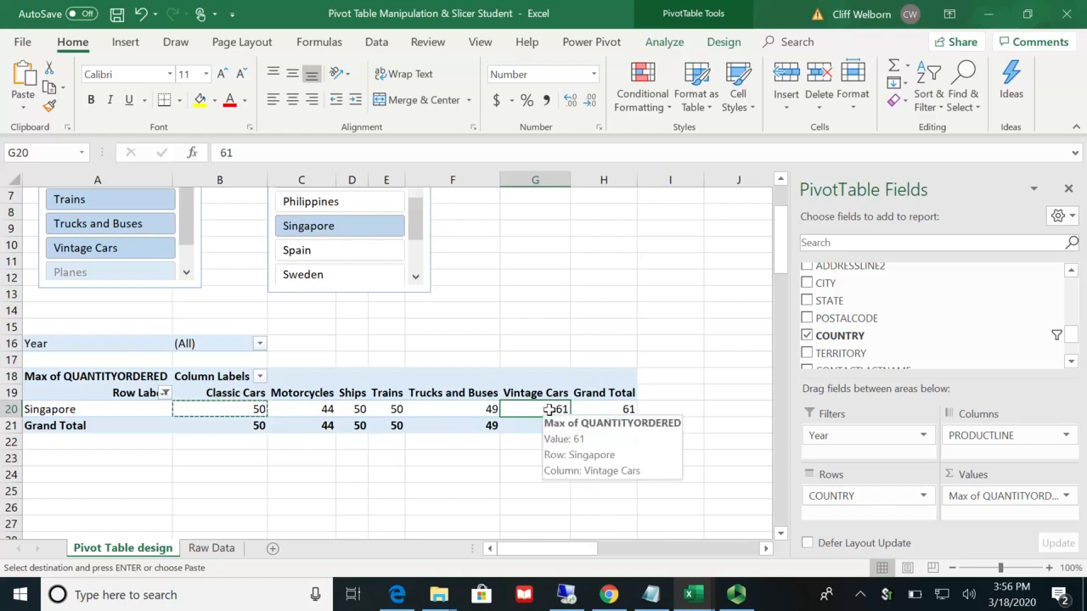
key(ctrl+c)
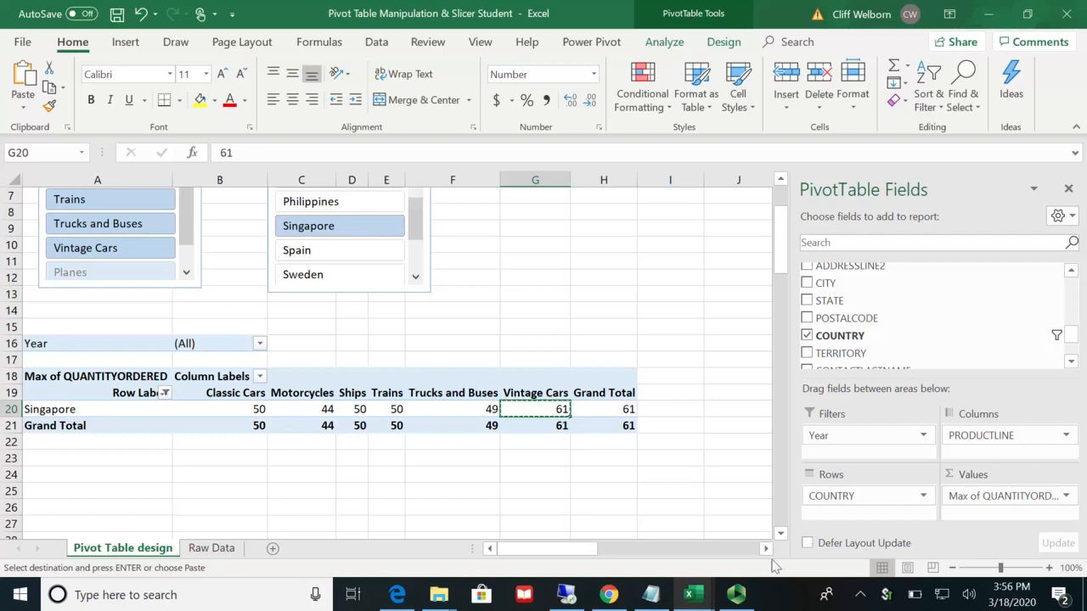
drag(766, 550, 767, 550)
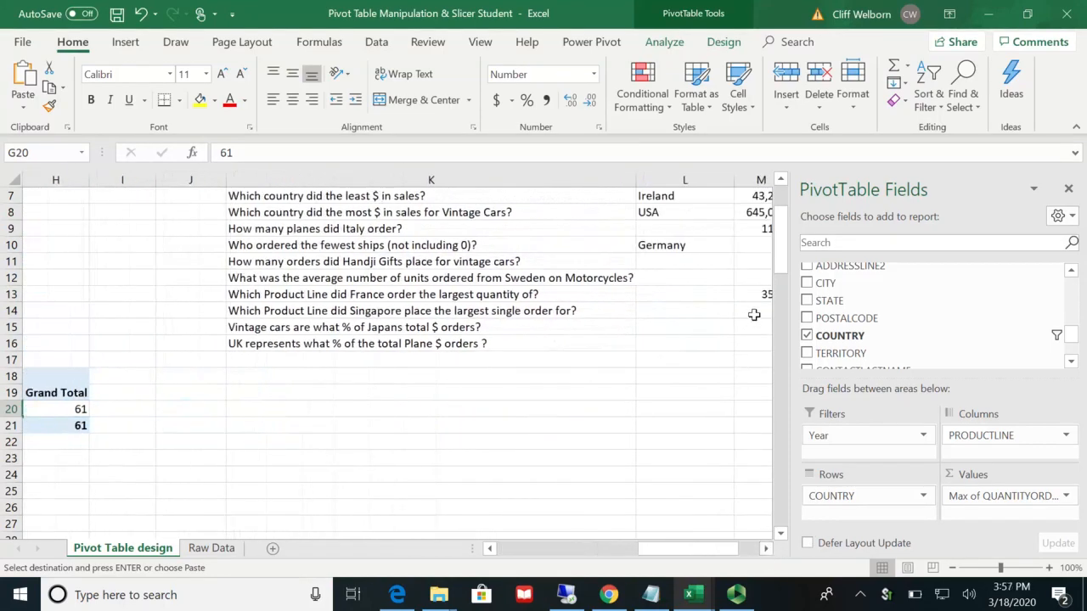
click(755, 315)
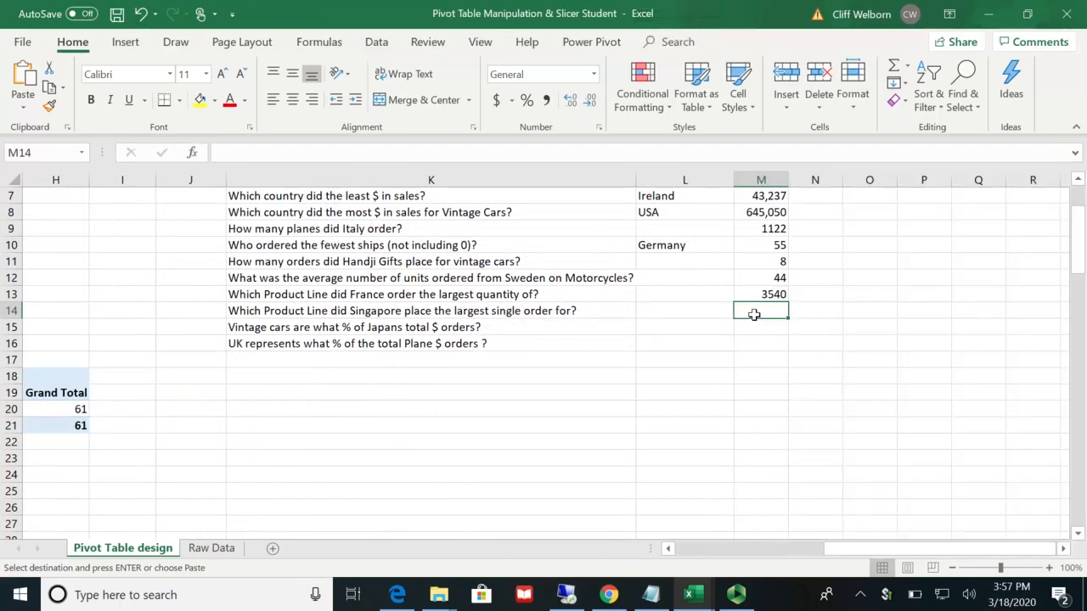
key(ctrl+v)
Step: Enter "Vintage Cars" in cell L14 as the product line for Singapore's largest single order
click(719, 311)
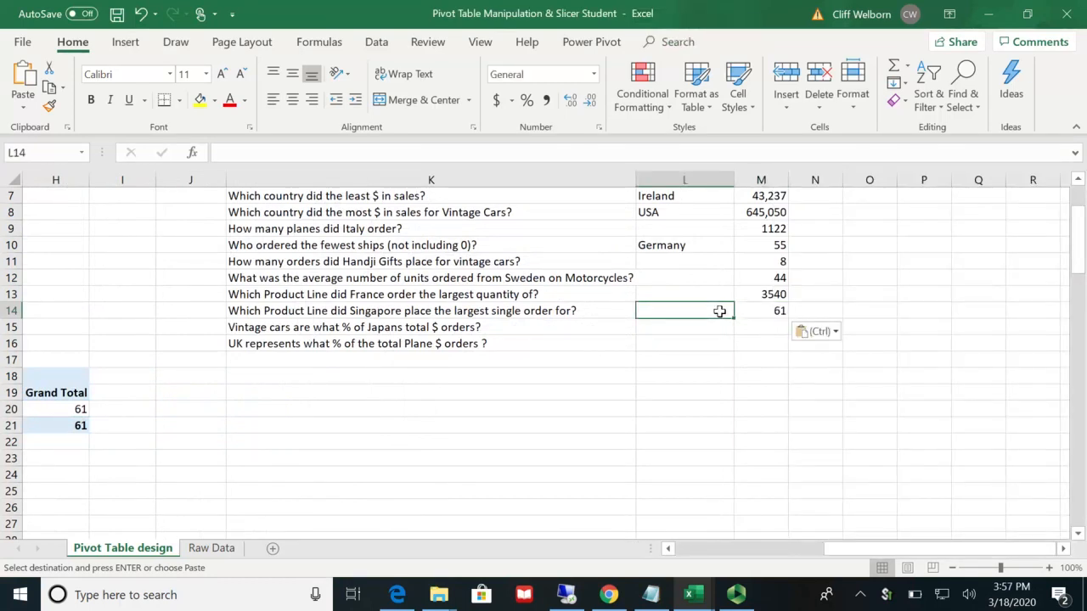
text(Vintage Cars)
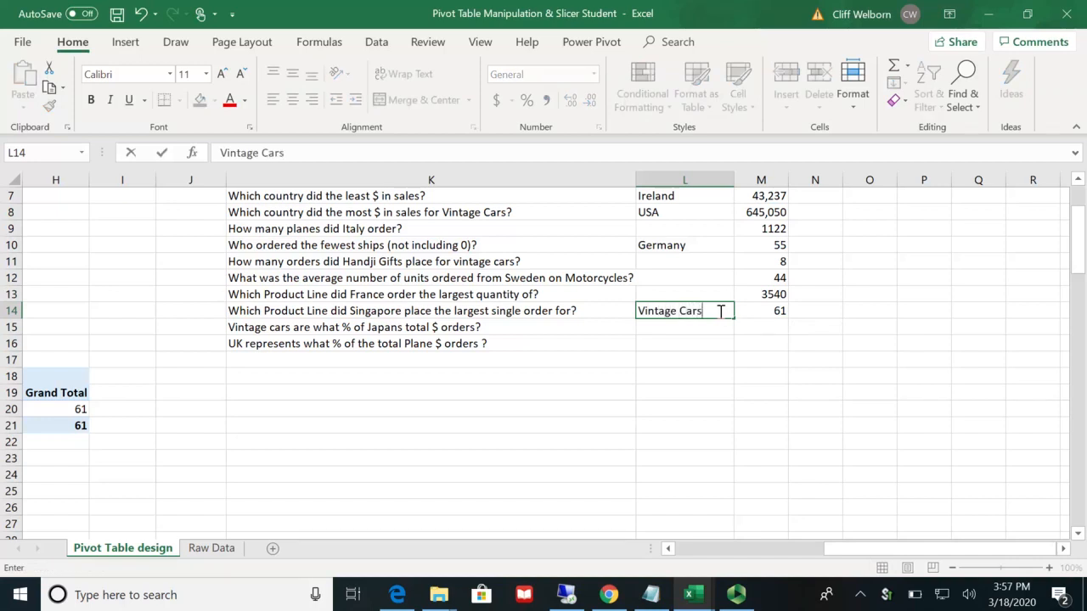
key(Return)
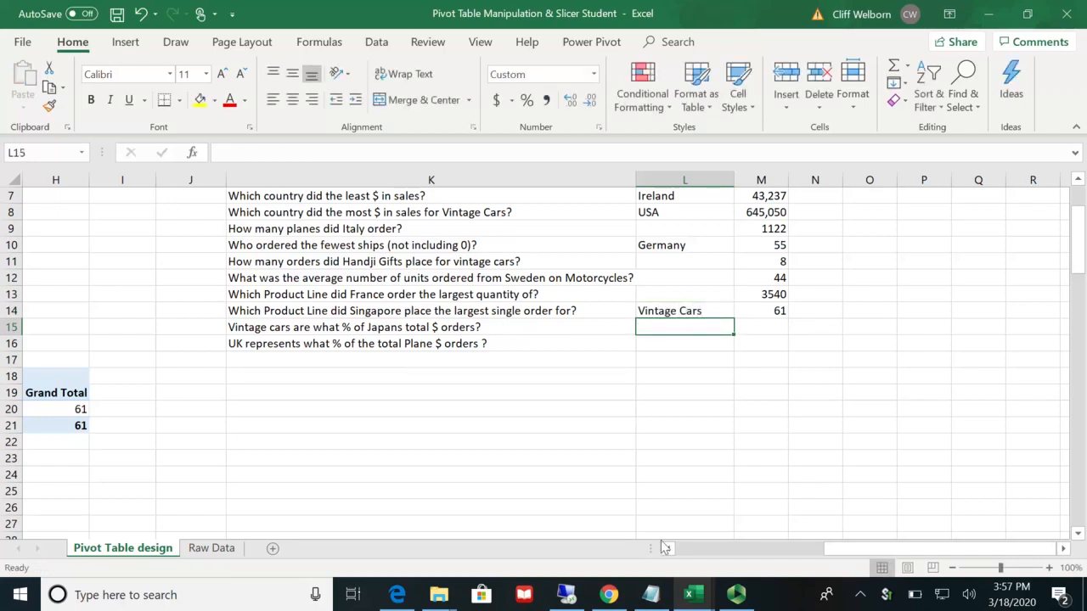
Step: Replace the pivot table's QUANTITYORDERED value field with the sum of Extended Price
click(671, 550)
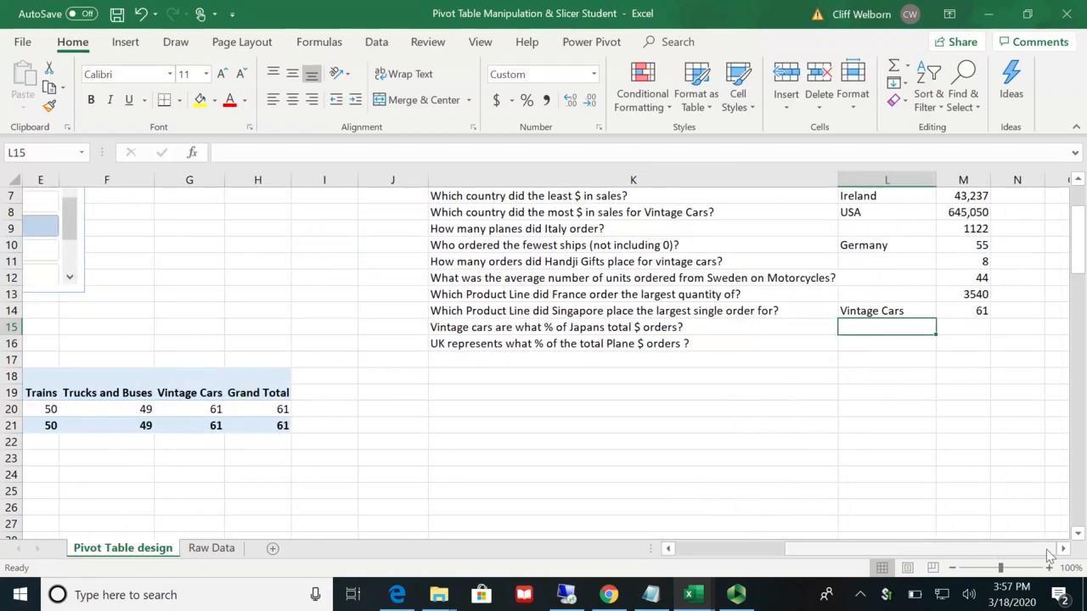
drag(913, 547, 801, 548)
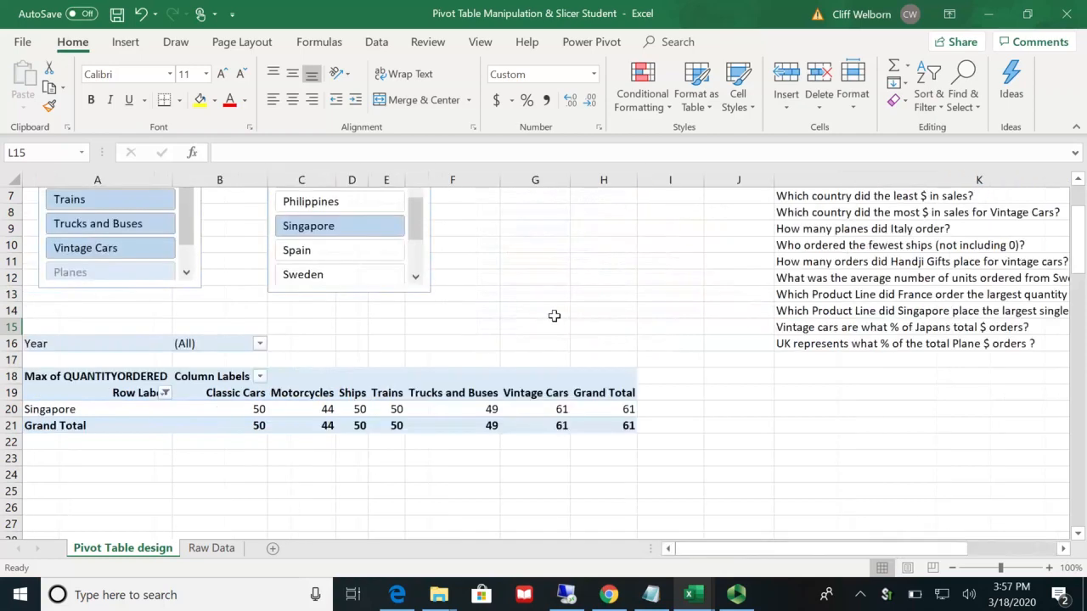
scroll(554, 316, up, 2)
scroll(553, 316, down, 1)
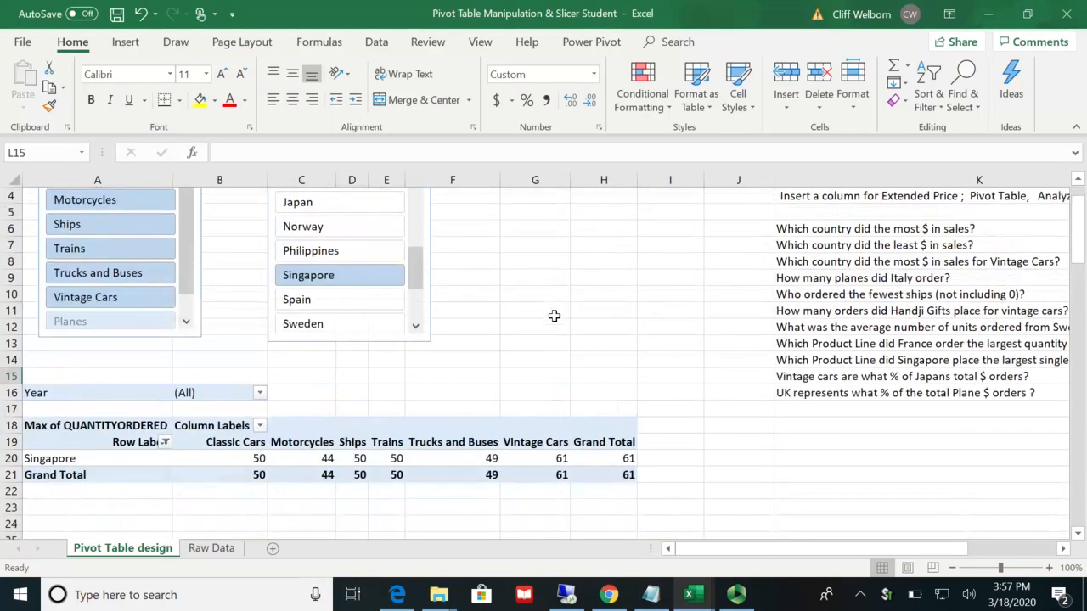
click(1062, 553)
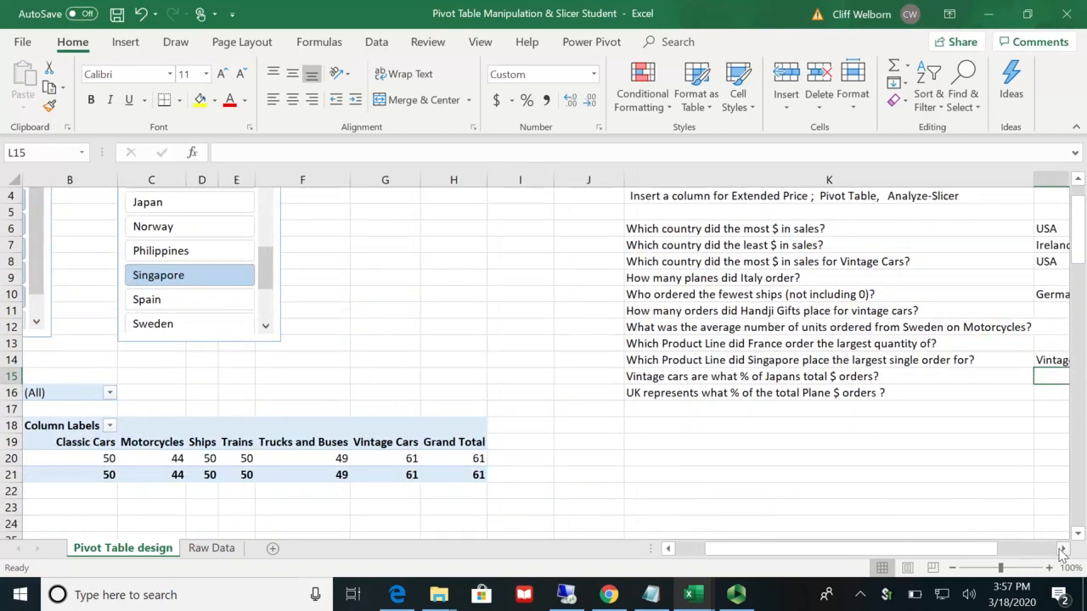
click(1061, 550)
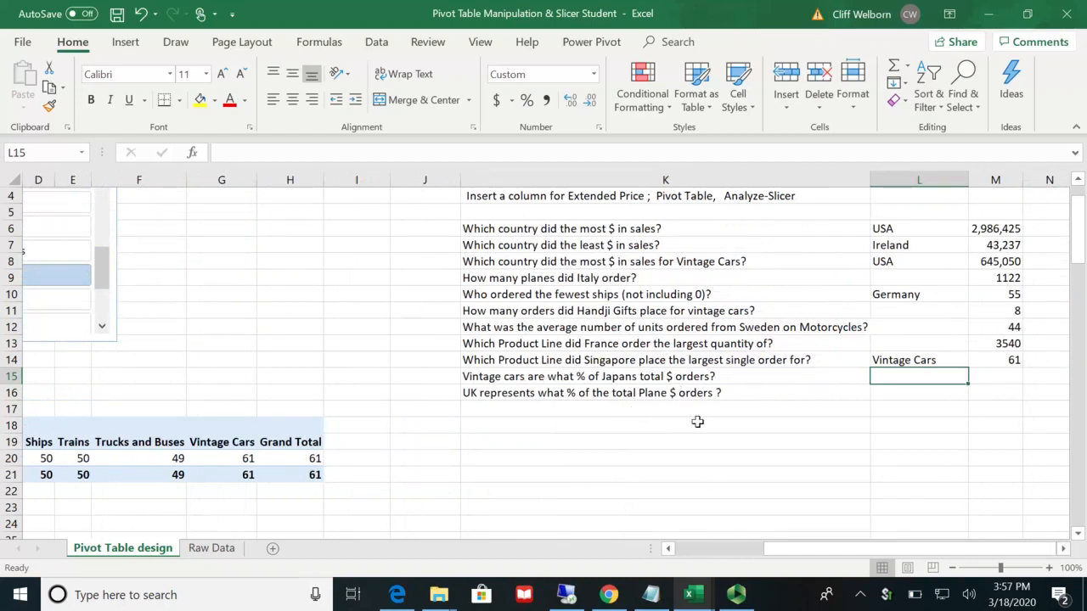
click(302, 460)
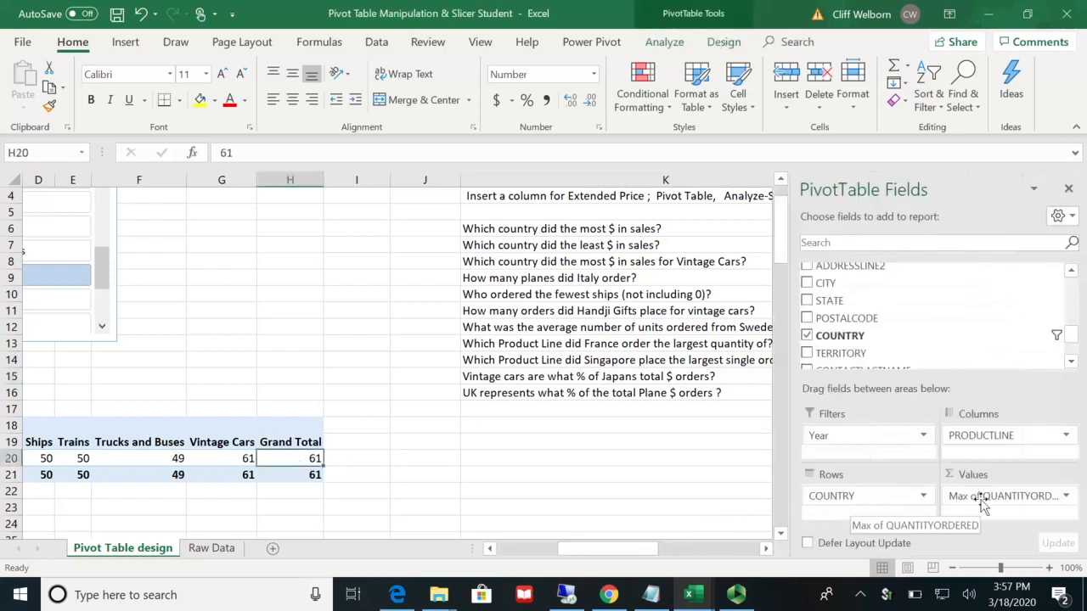
drag(985, 499, 1073, 295)
drag(946, 287, 1000, 492)
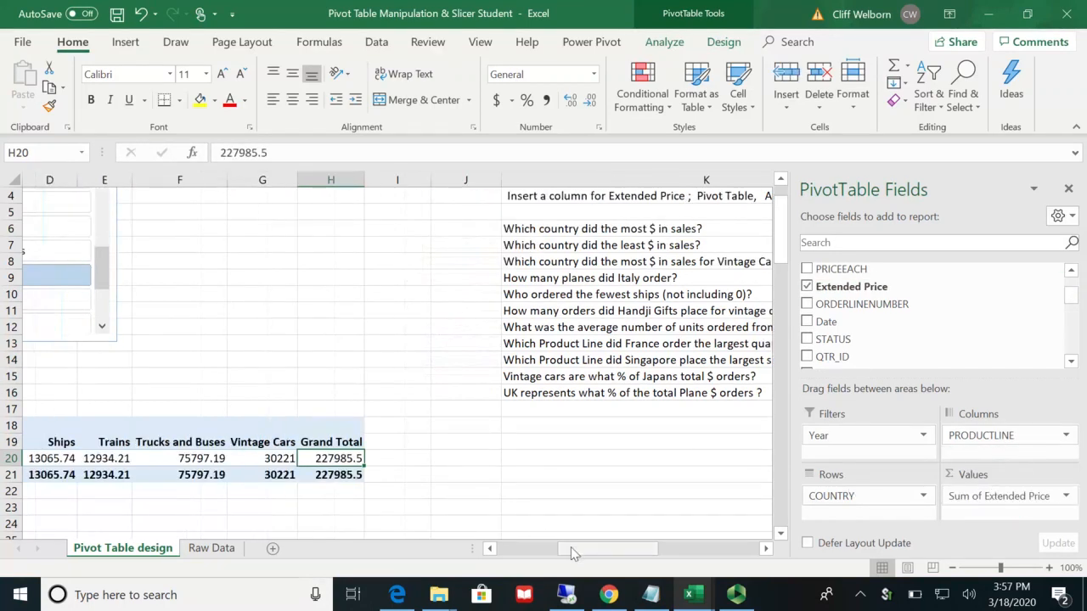
Step: Switch the COUNTRY slicer's filter to Japan
drag(580, 549, 658, 554)
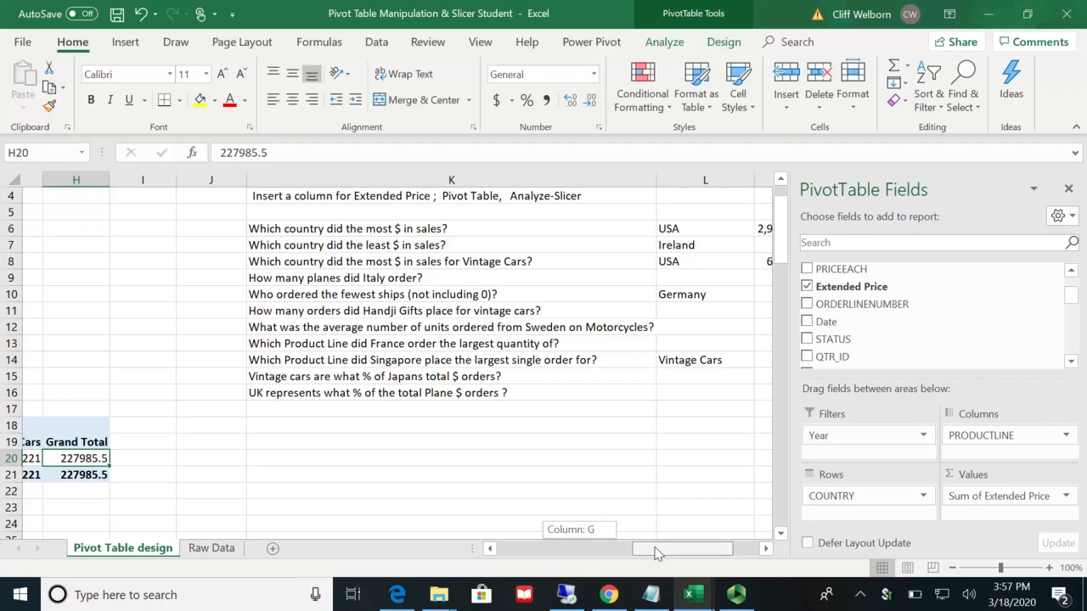
drag(655, 554, 489, 552)
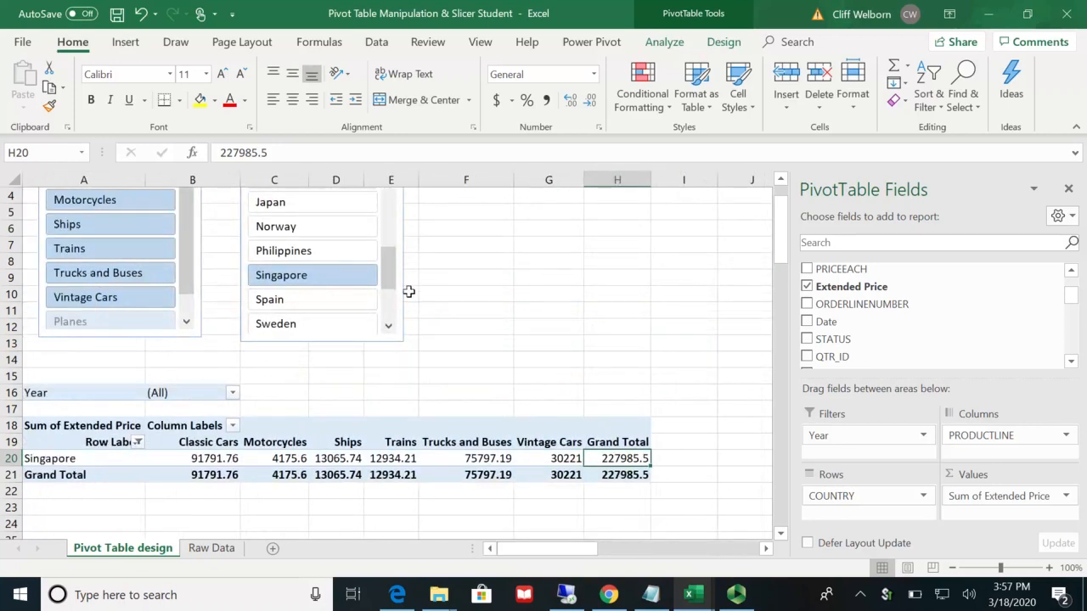
click(298, 206)
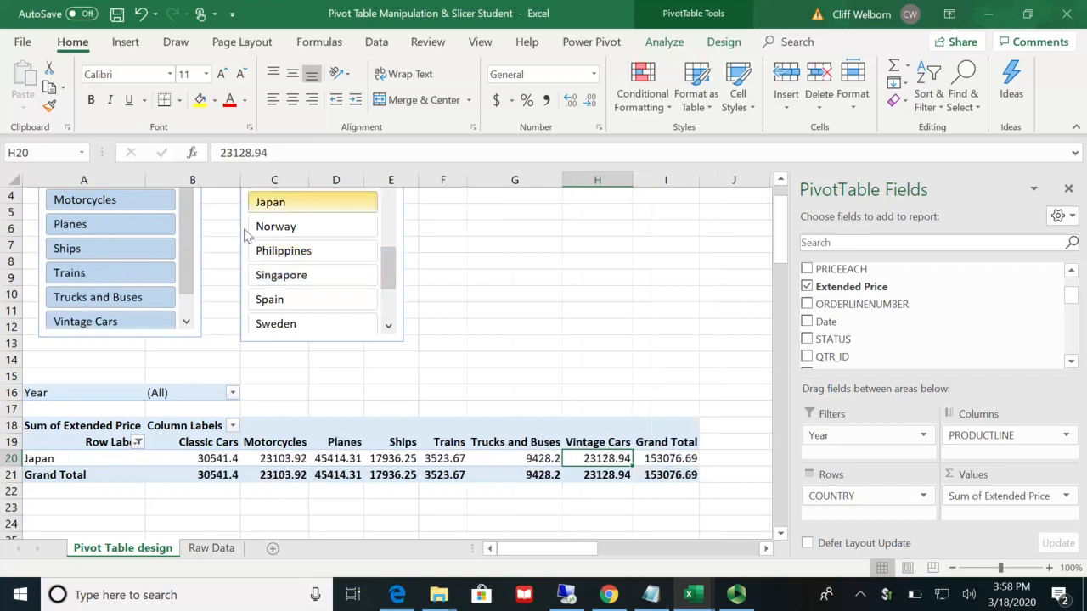
click(110, 320)
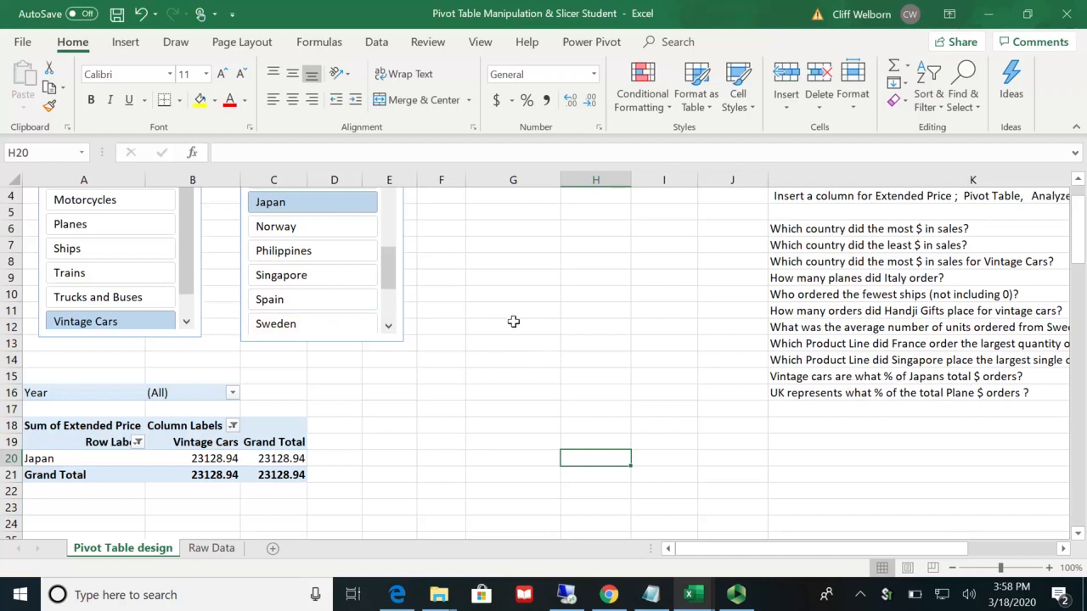
scroll(513, 321, up, 1)
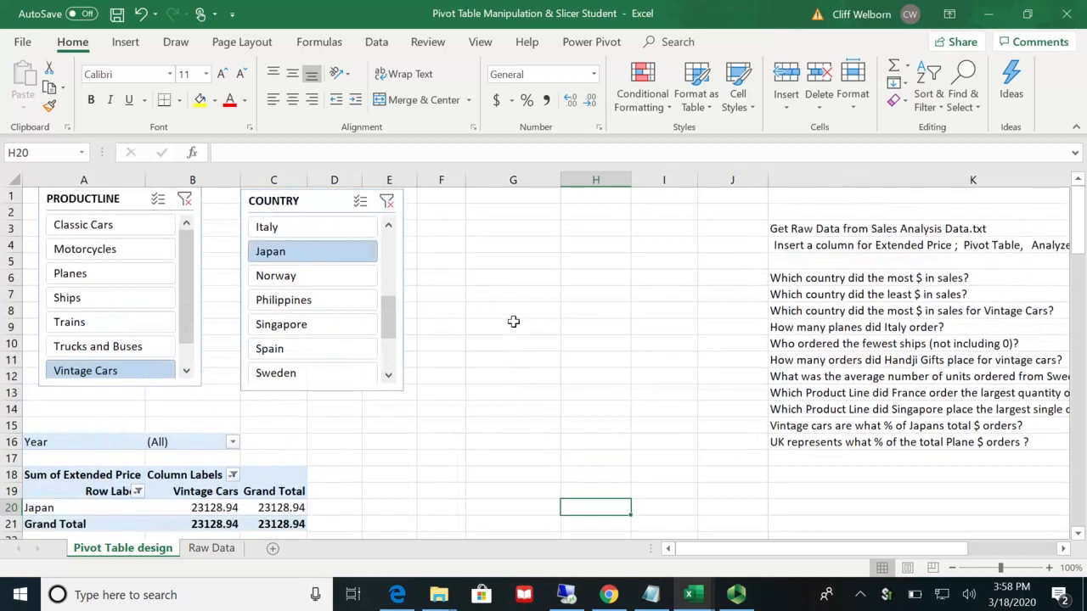
click(185, 200)
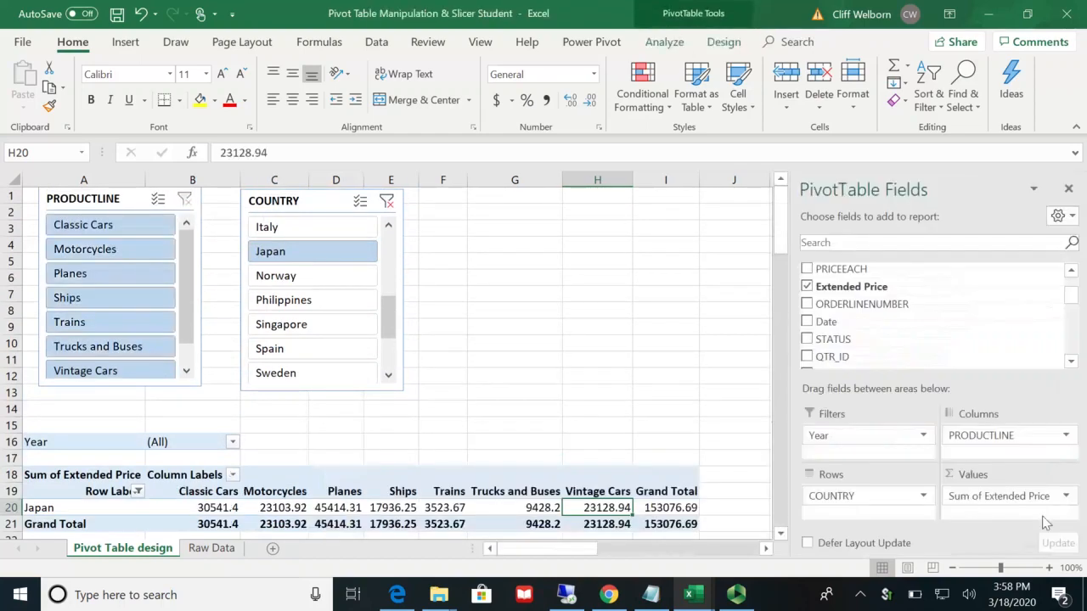
Step: Show the Sum of Extended Price values as % of Row Total and check Japan's Vintage Cars share in the pivot table
click(1066, 498)
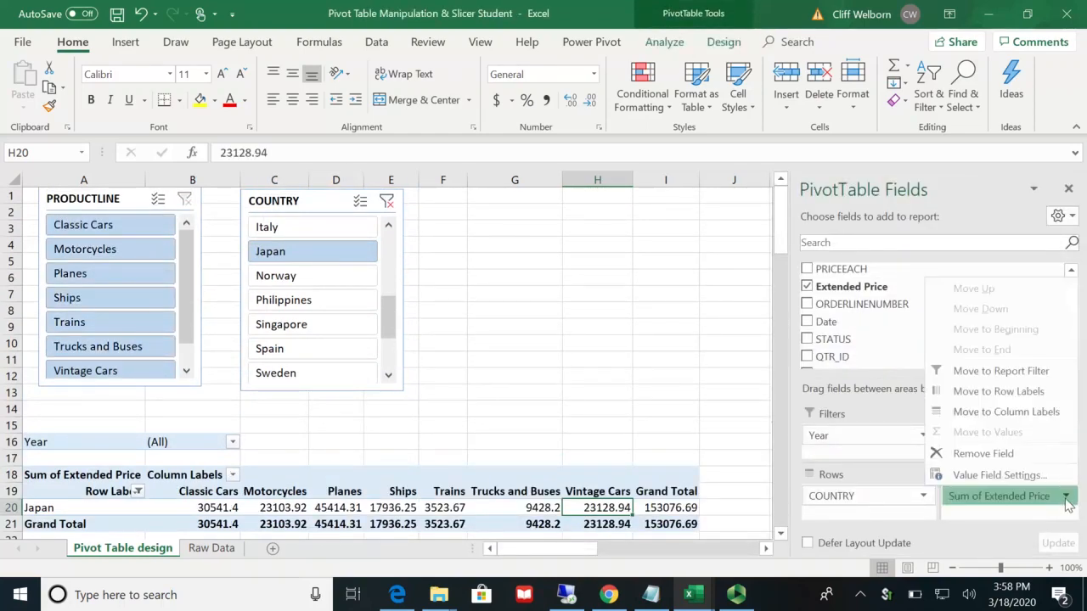
click(998, 479)
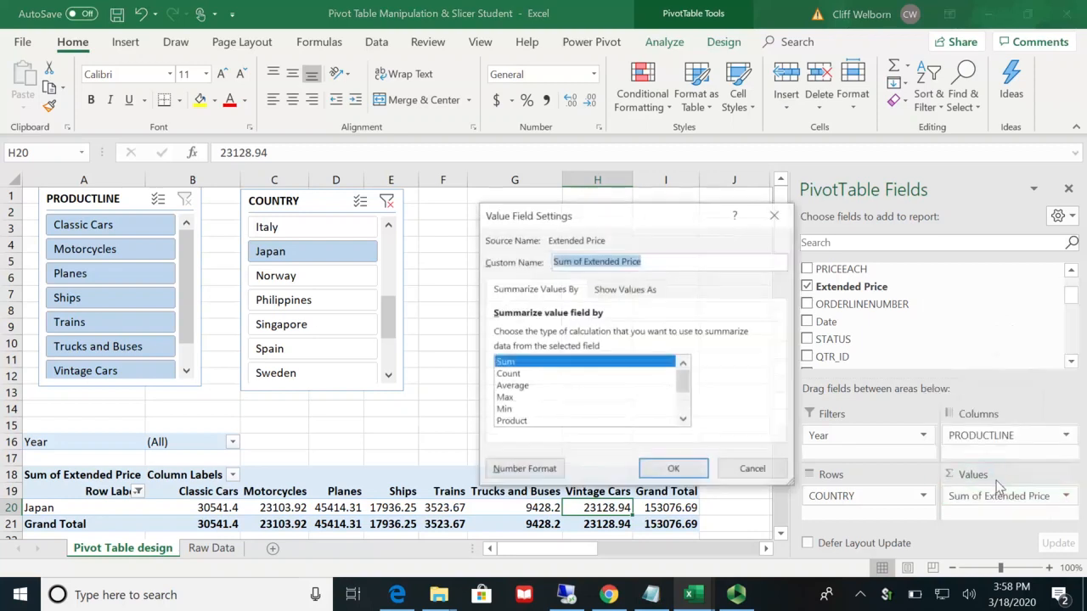
click(635, 290)
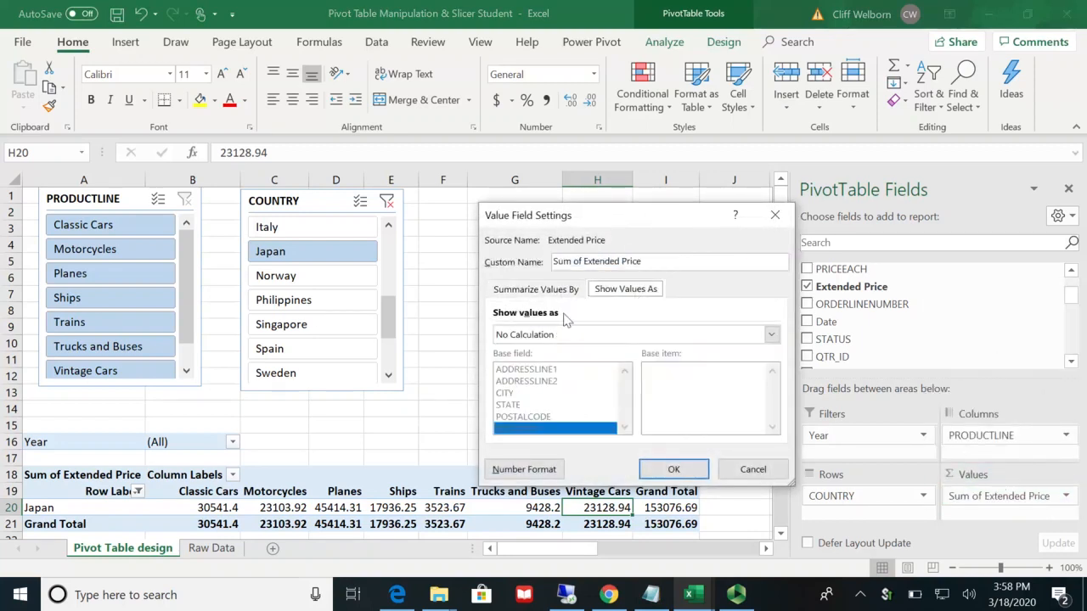
click(771, 336)
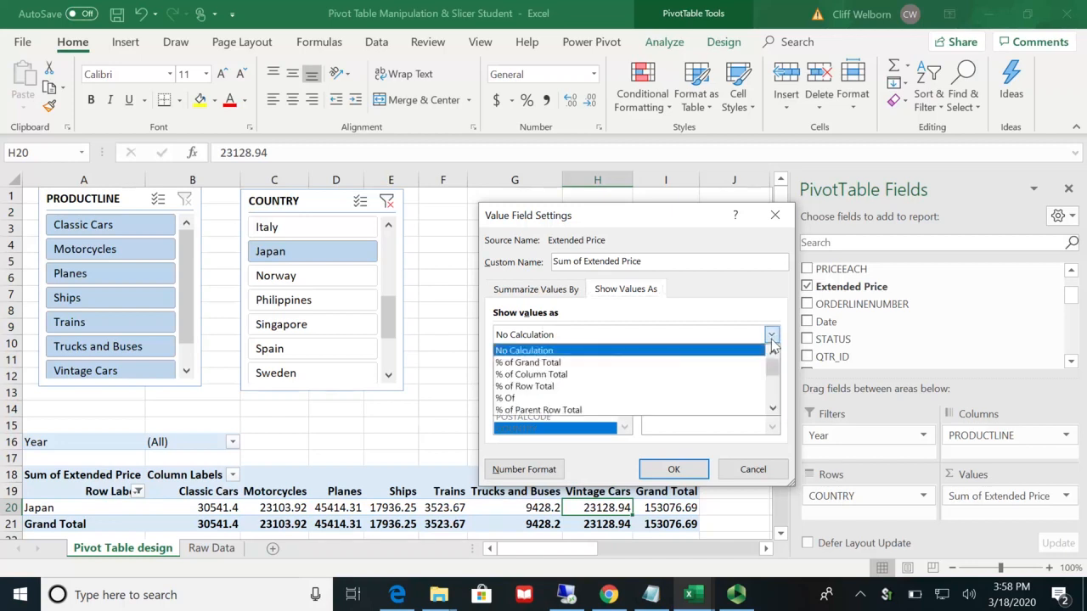
click(659, 388)
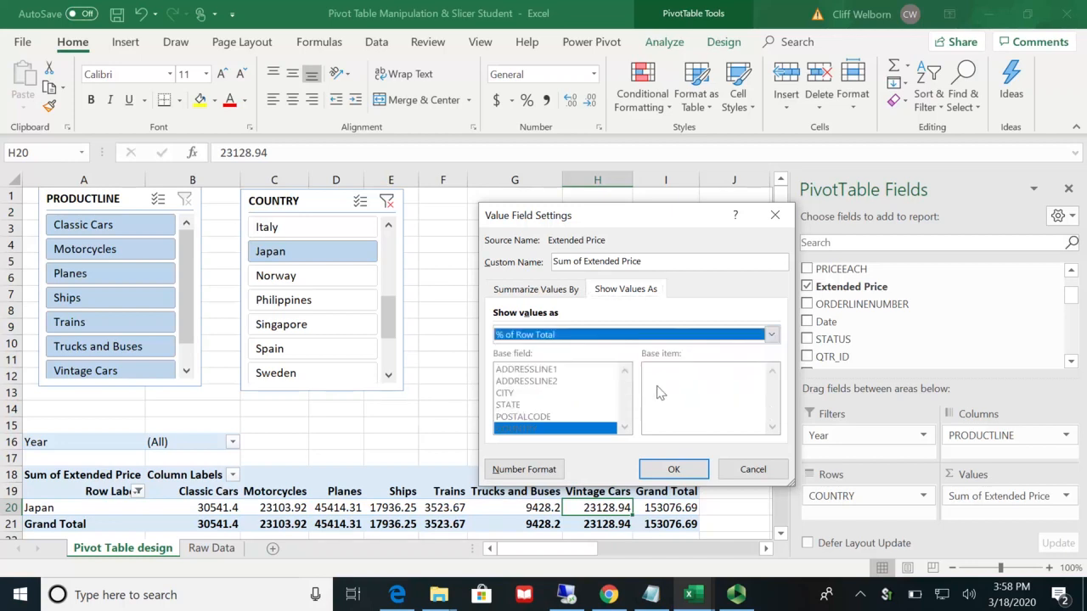
click(672, 468)
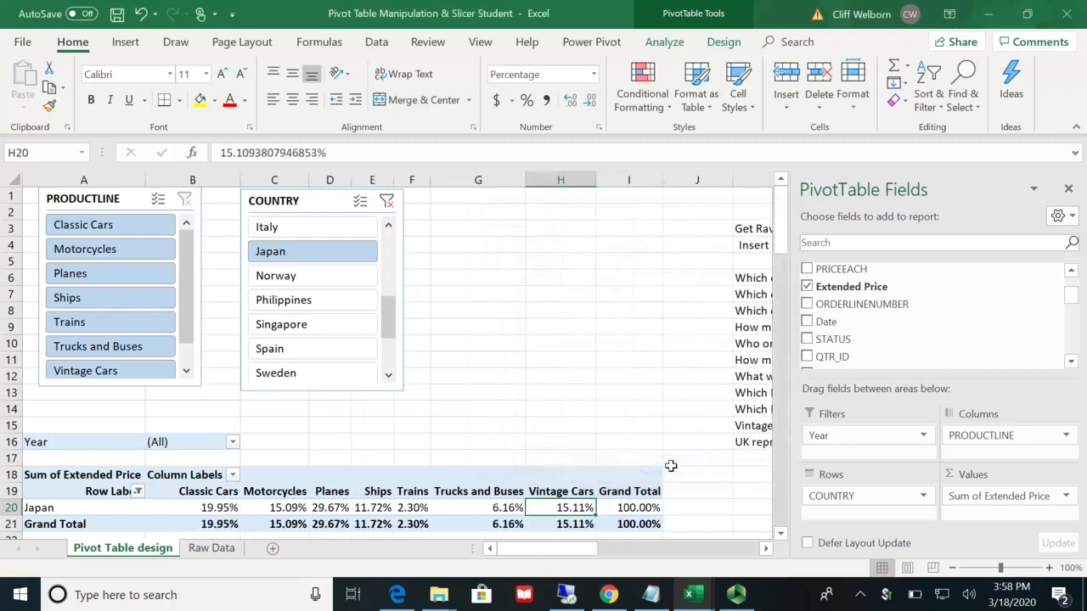
click(781, 533)
click(781, 533)
click(781, 533)
click(780, 533)
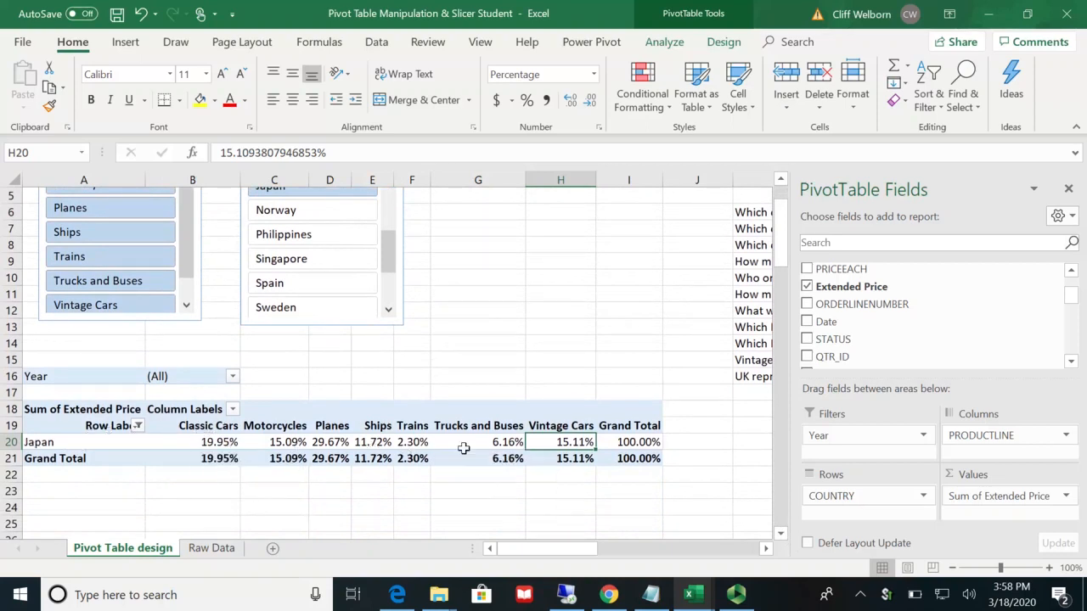
mouse_move(470, 443)
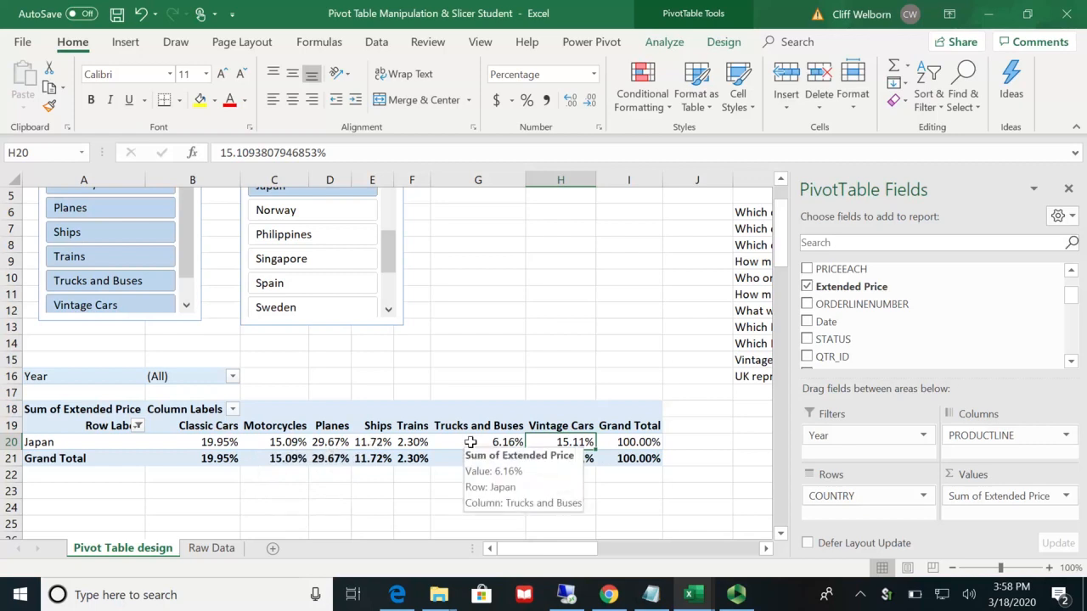
mouse_move(557, 440)
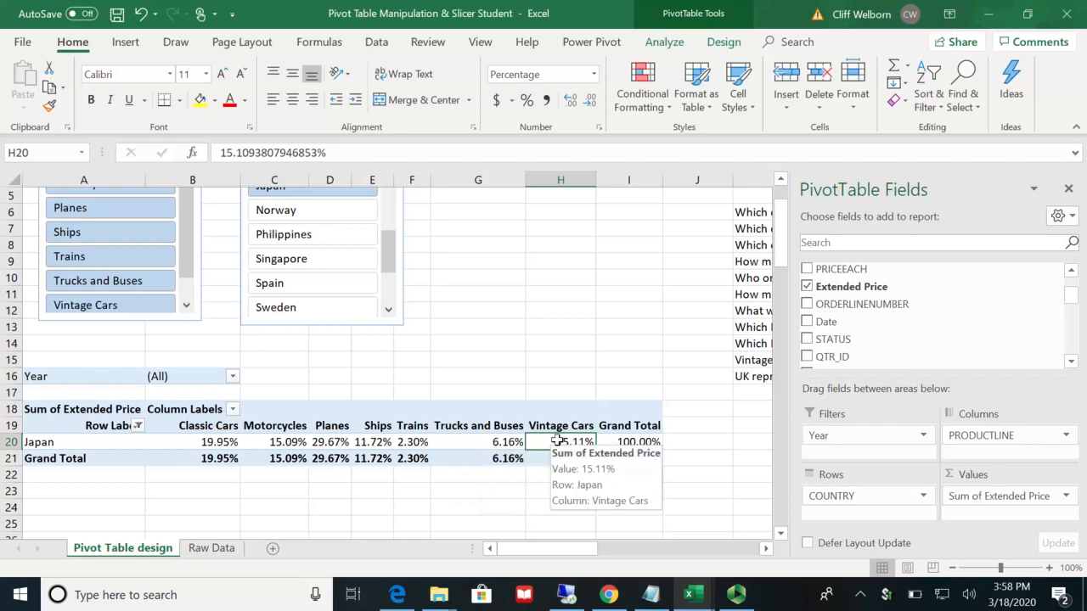
Step: Copy Japan's Vintage Cars percentage from the pivot table into cell M15 beside its question
key(ctrl+c)
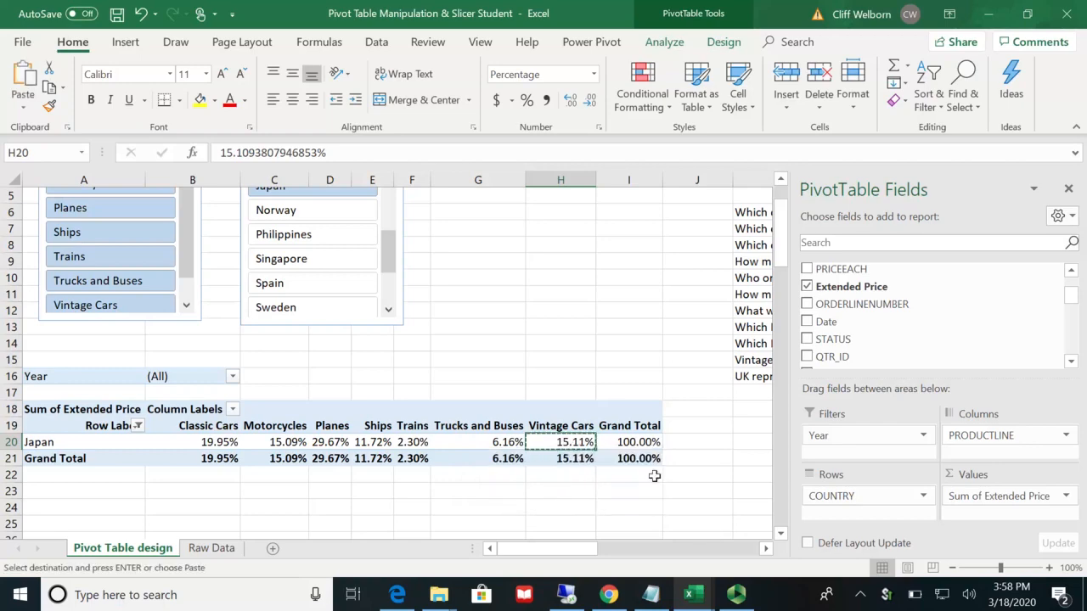
click(766, 548)
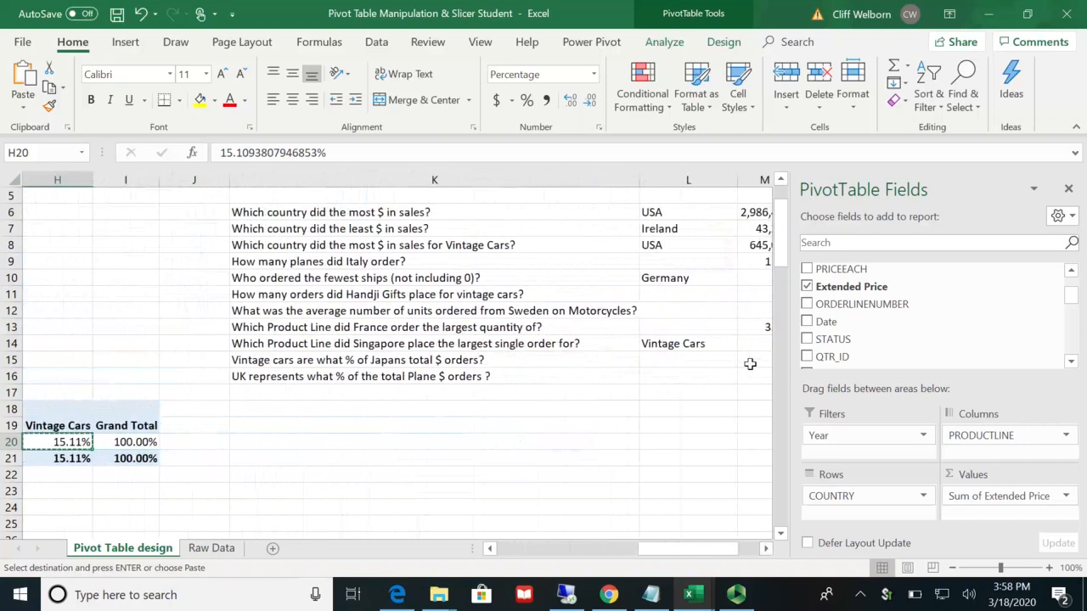
click(751, 362)
key(ctrl+v)
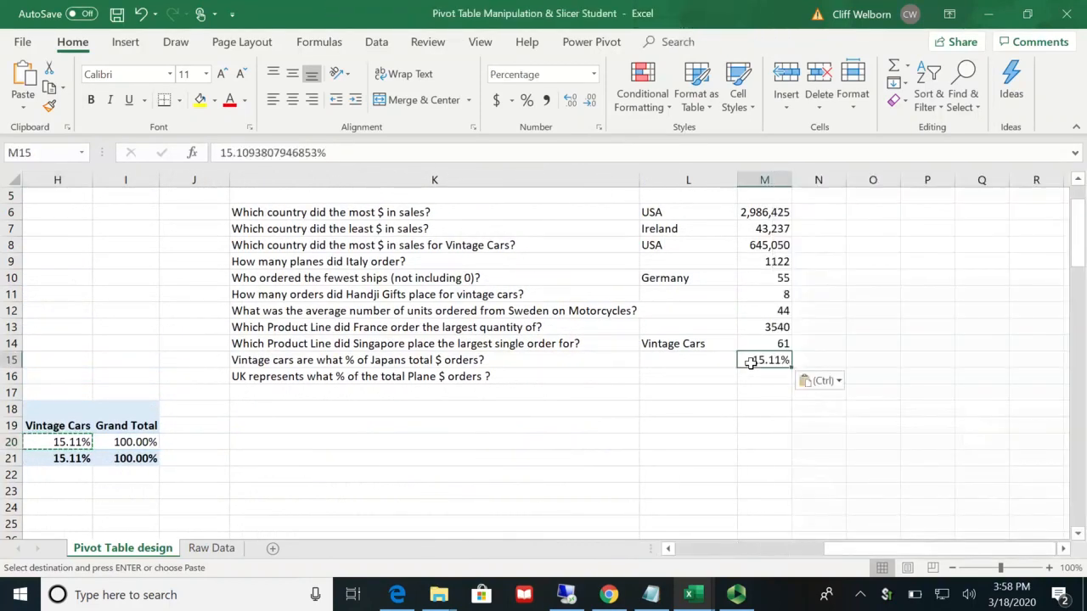
Step: Filter the PRODUCTLINE slicer to Planes and clear the COUNTRY slicer's filter so all countries are included
click(692, 382)
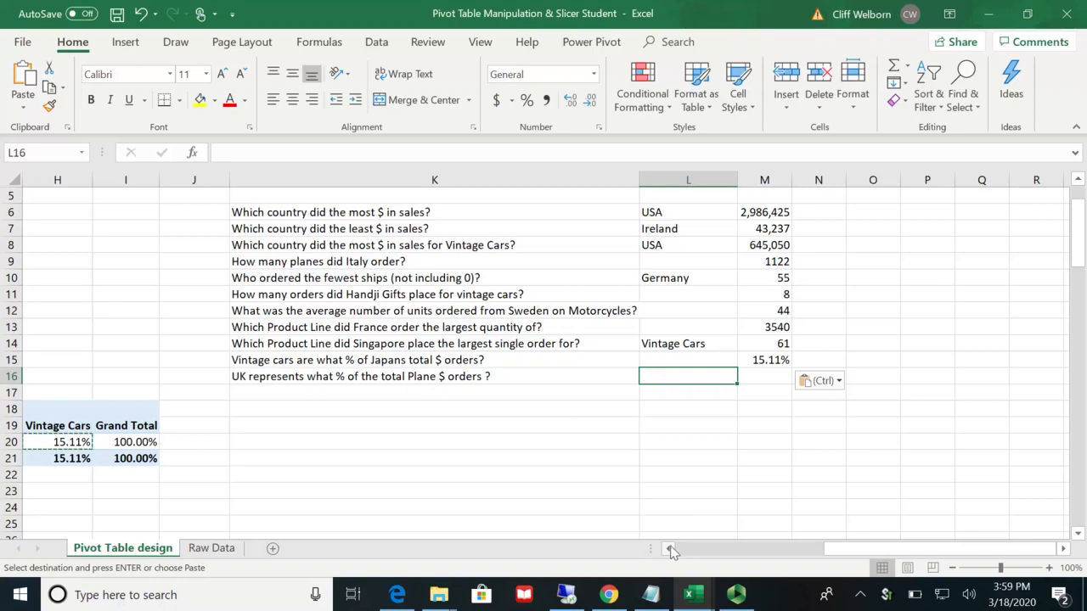
drag(671, 550, 671, 551)
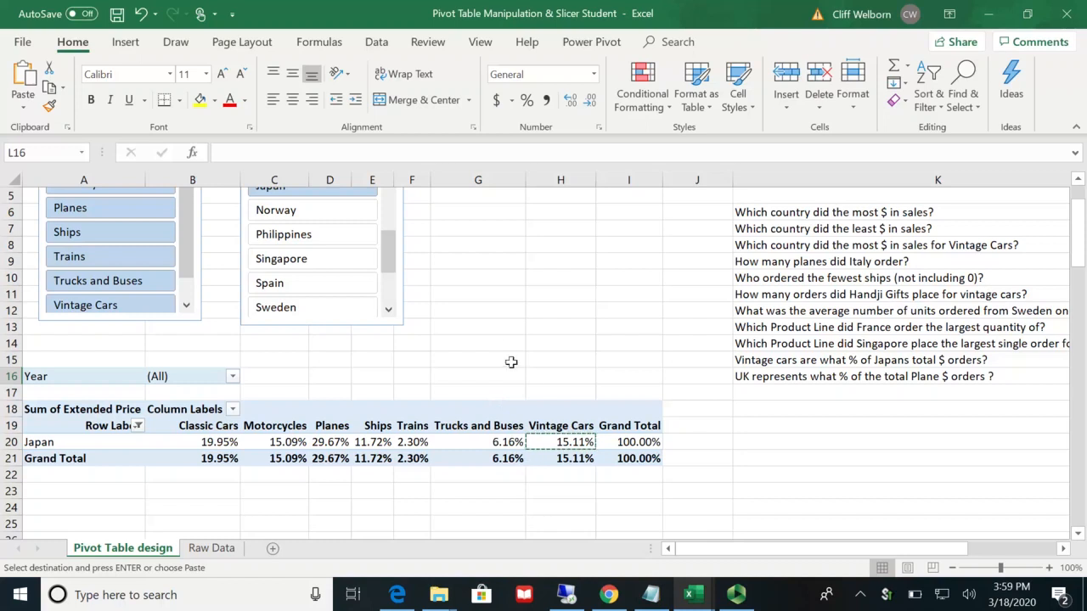
click(108, 211)
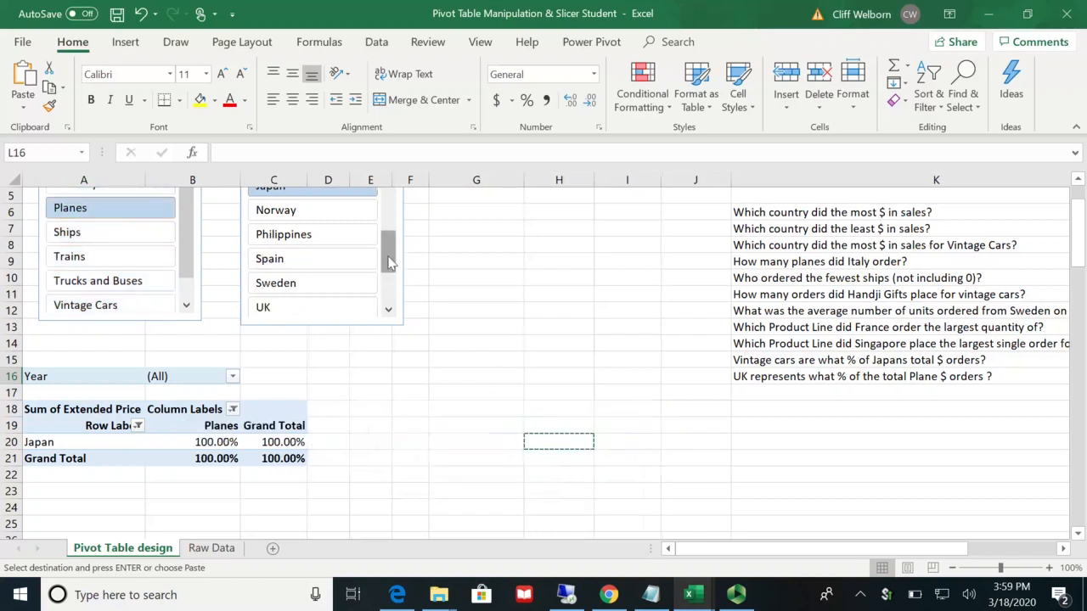
drag(388, 255, 388, 197)
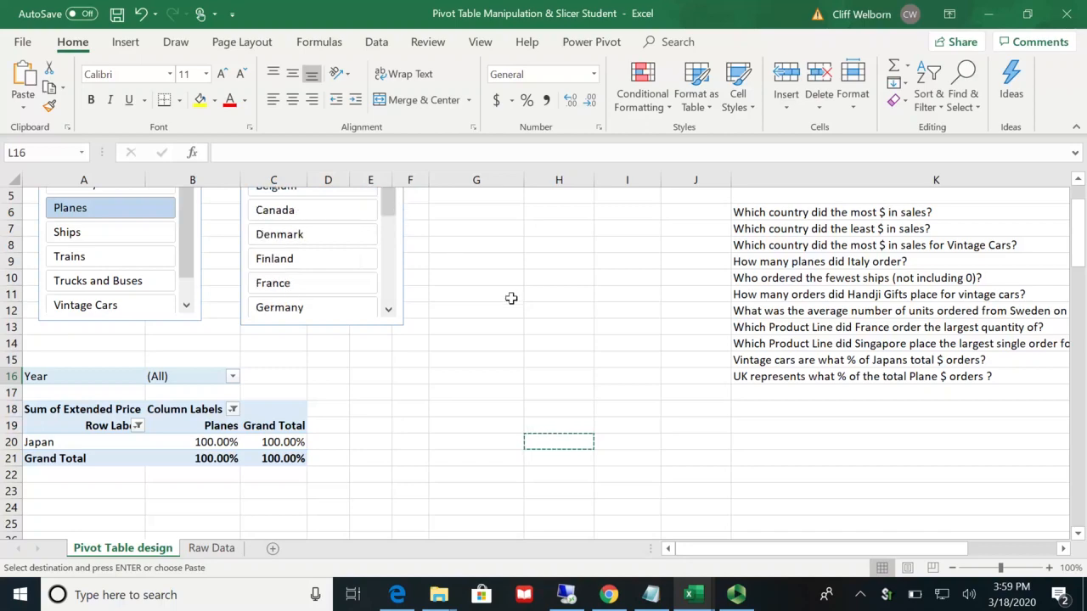
scroll(512, 298, up, 2)
drag(475, 293, 395, 202)
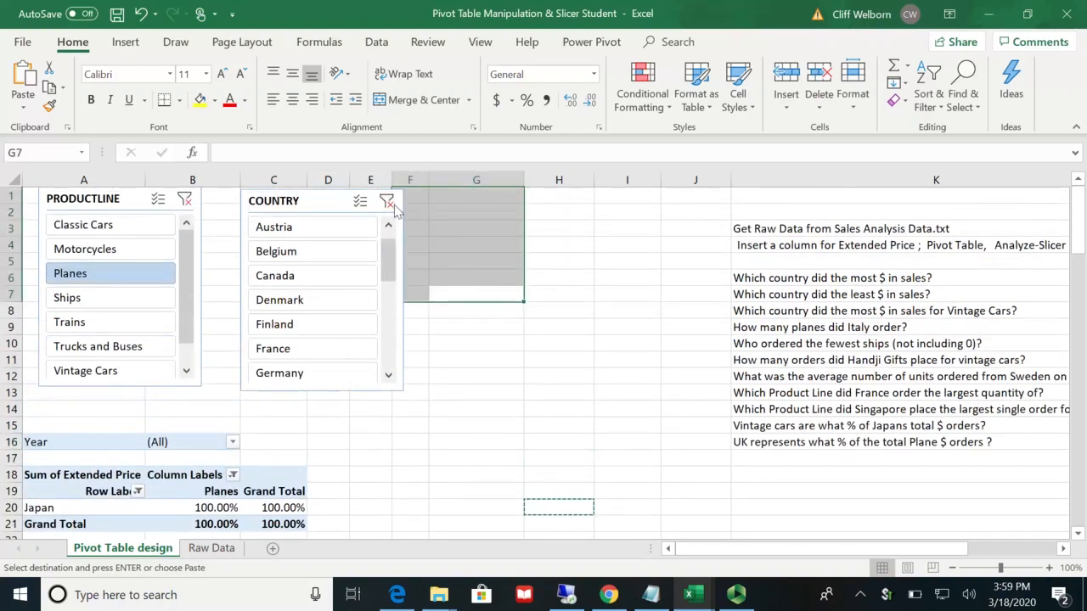
click(387, 202)
Step: Show the pivot table's Sum of Extended Price values as % of Column Total
scroll(429, 472, down, 9)
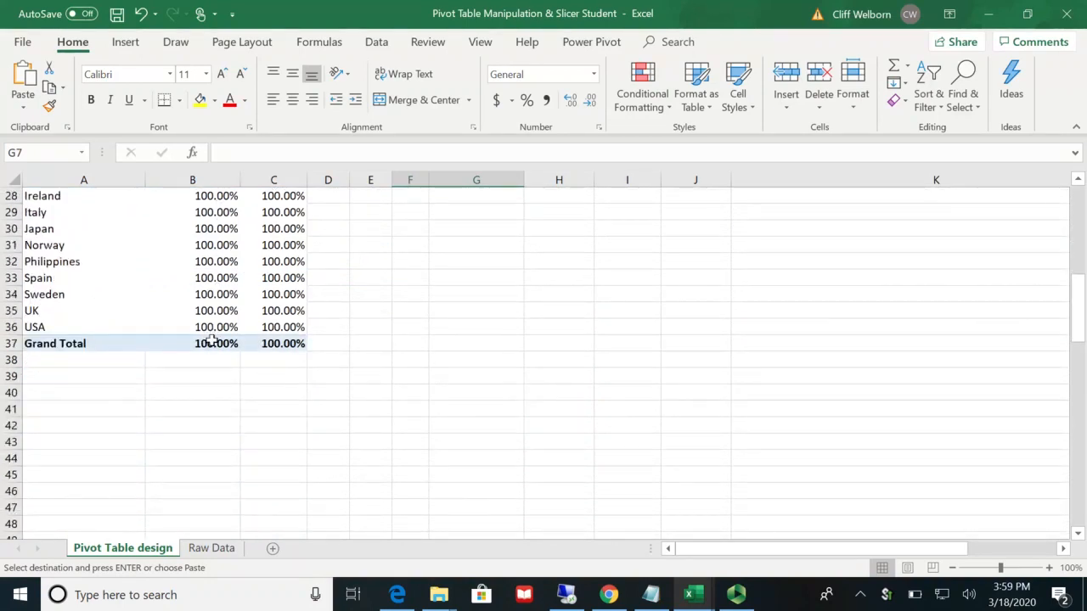
scroll(222, 299, up, 2)
click(222, 294)
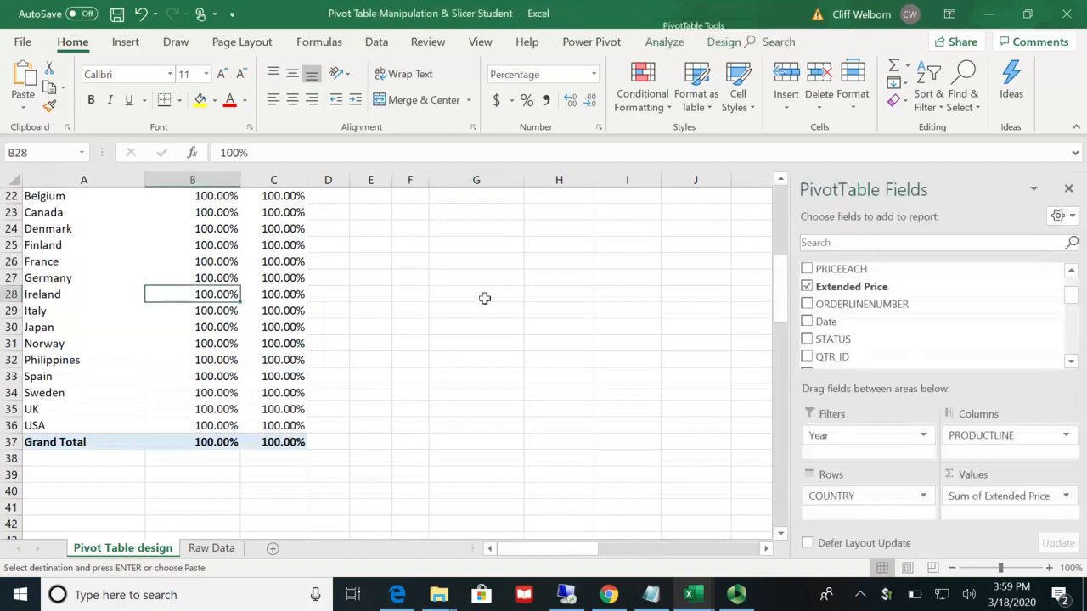
click(1066, 497)
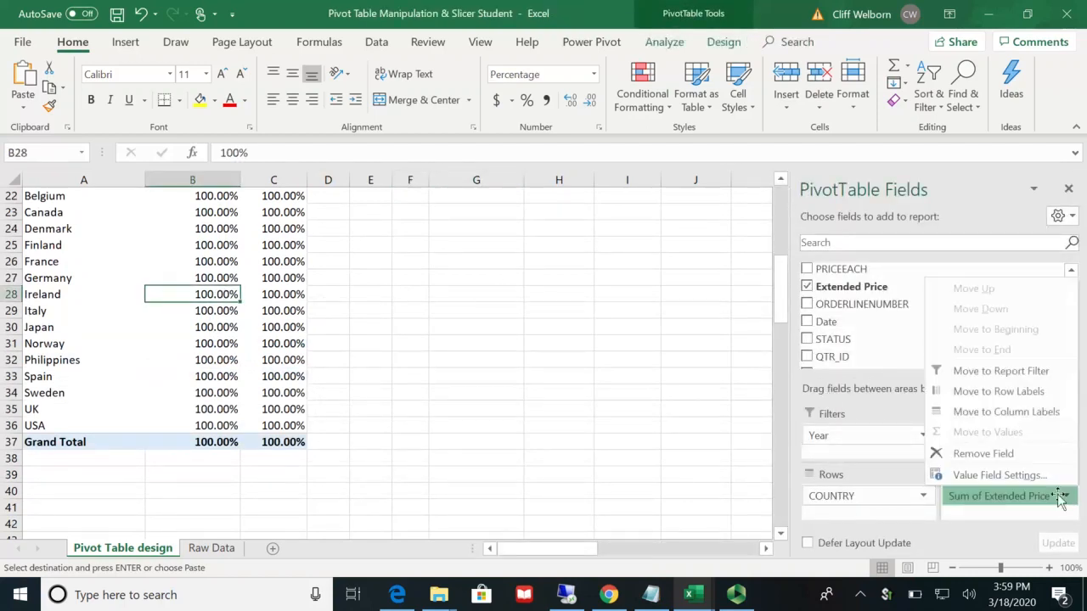
click(1016, 479)
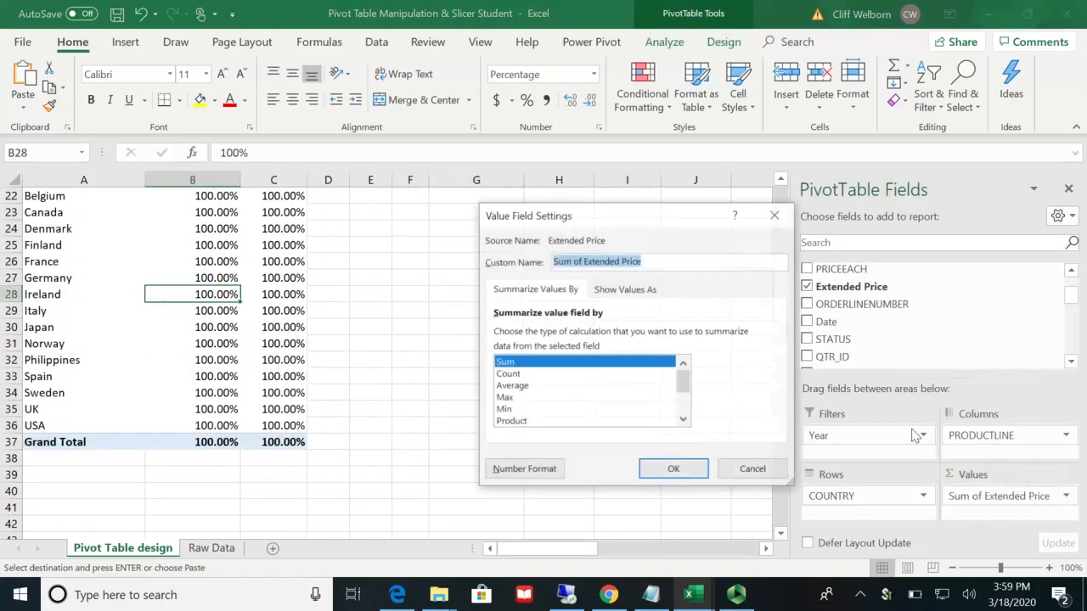
click(642, 293)
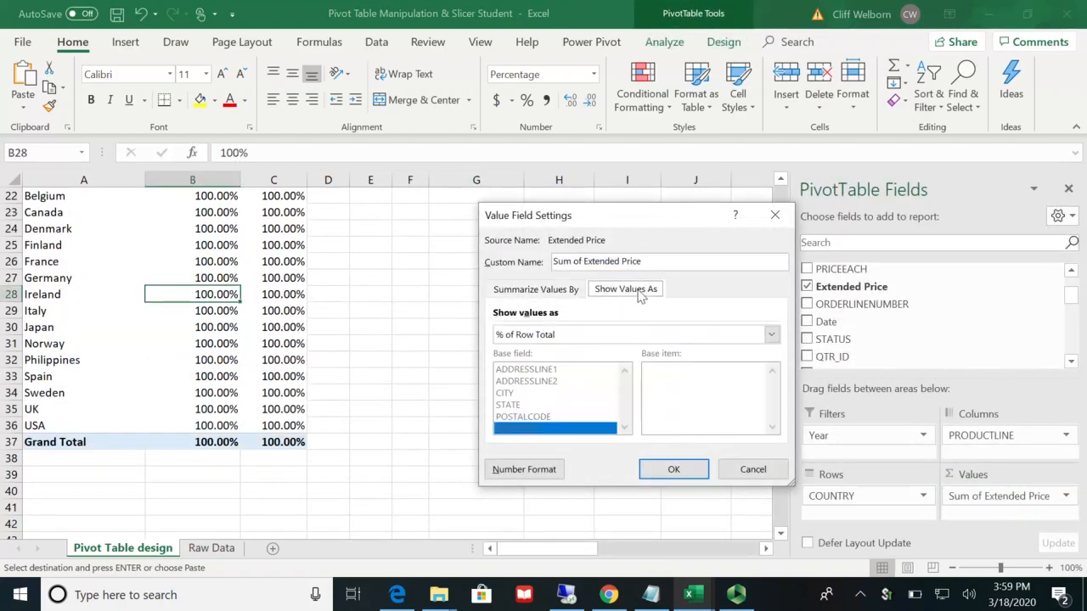
click(771, 335)
click(610, 375)
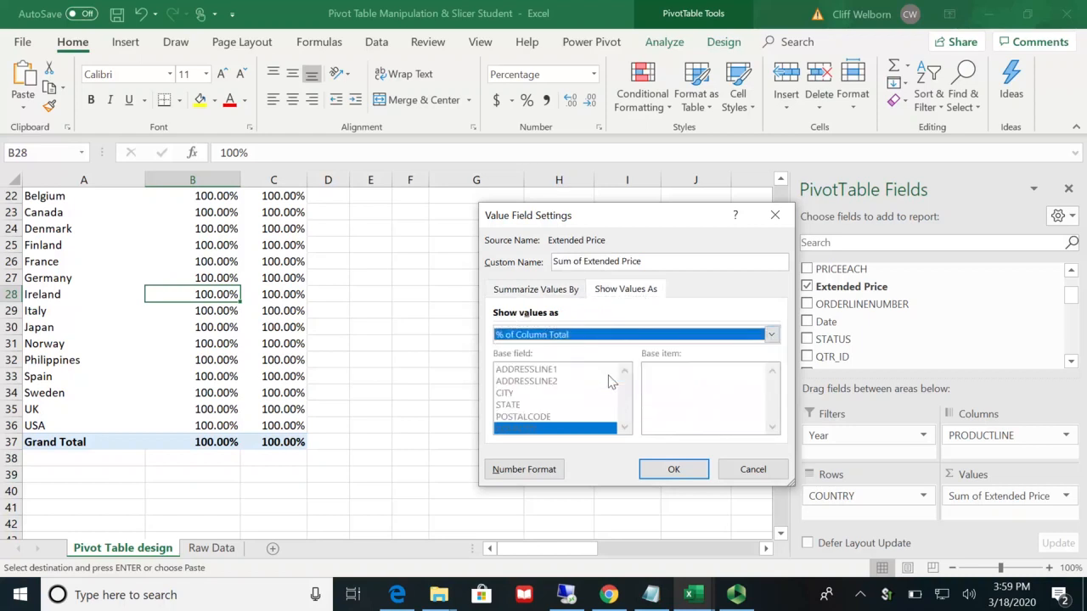
click(664, 468)
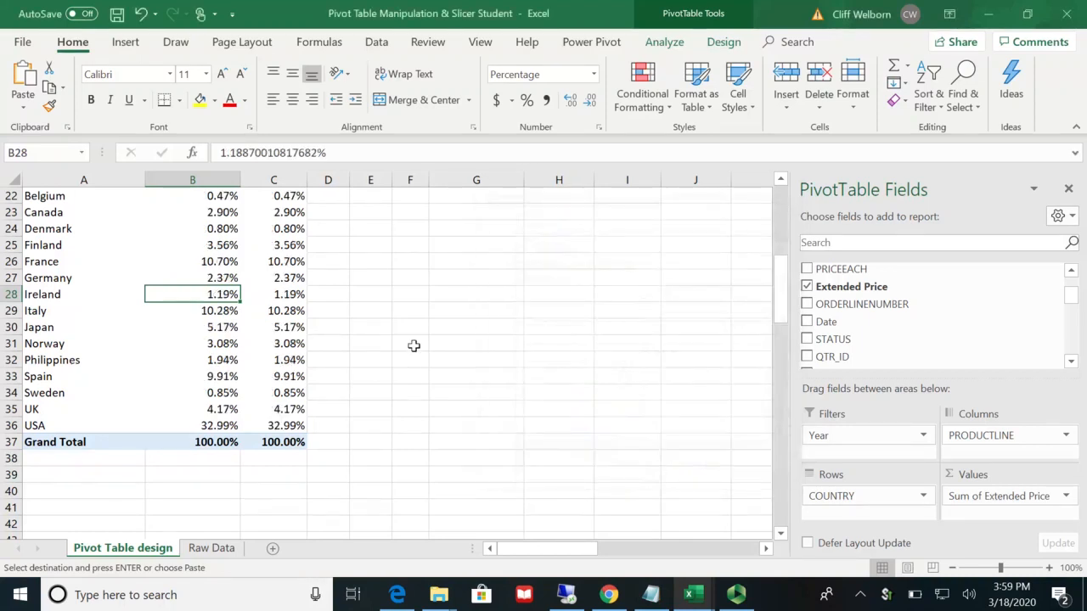
Step: Copy the UK's Planes percentage from the pivot table into cell M16 beside its question
scroll(414, 345, up, 4)
scroll(414, 344, down, 1)
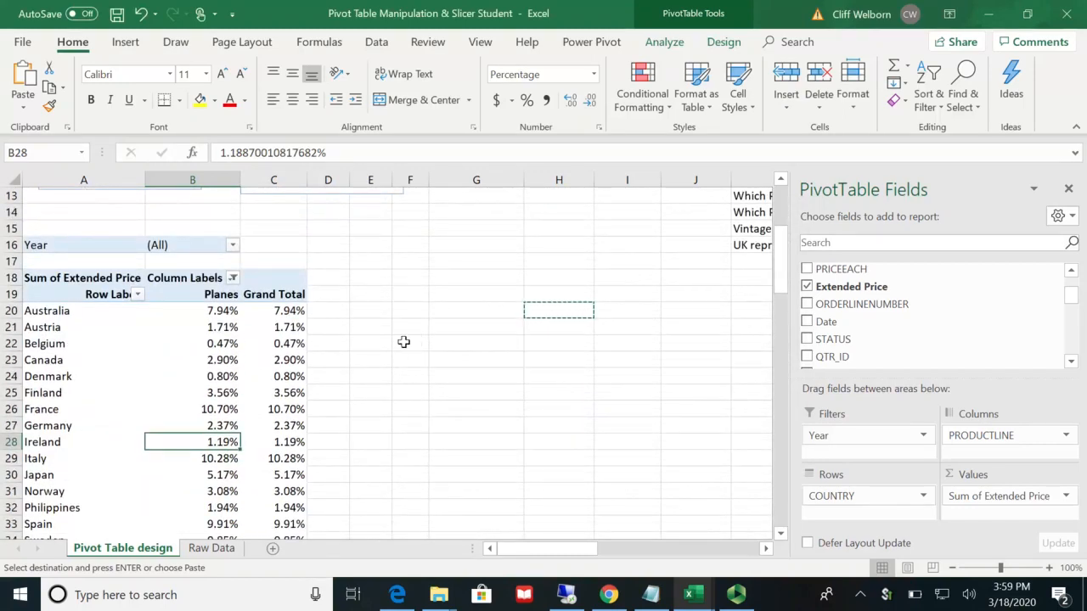
click(227, 313)
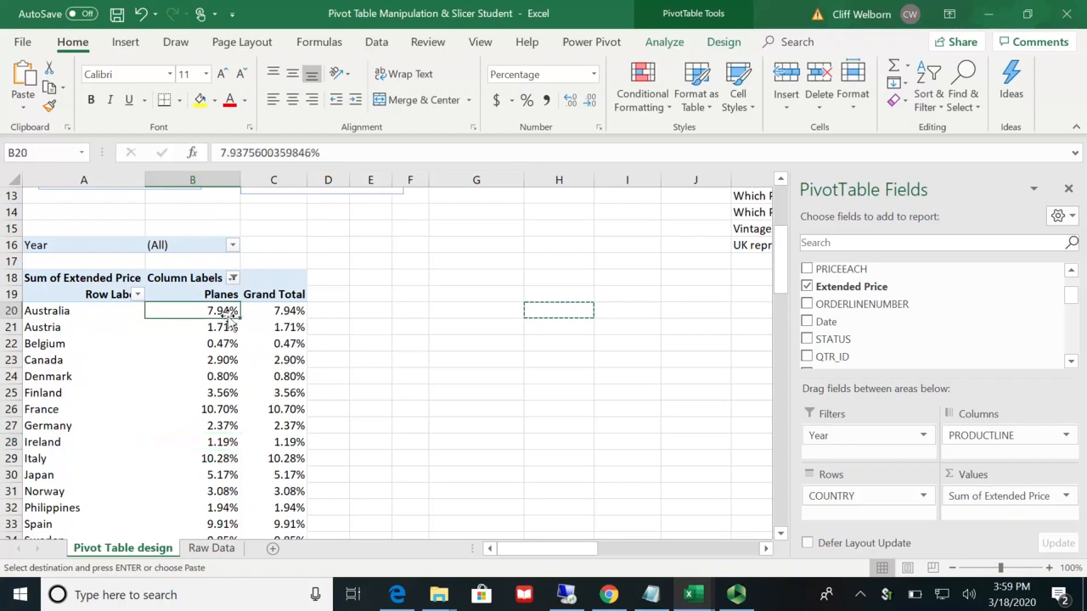
scroll(342, 455, down, 1)
scroll(342, 456, down, 2)
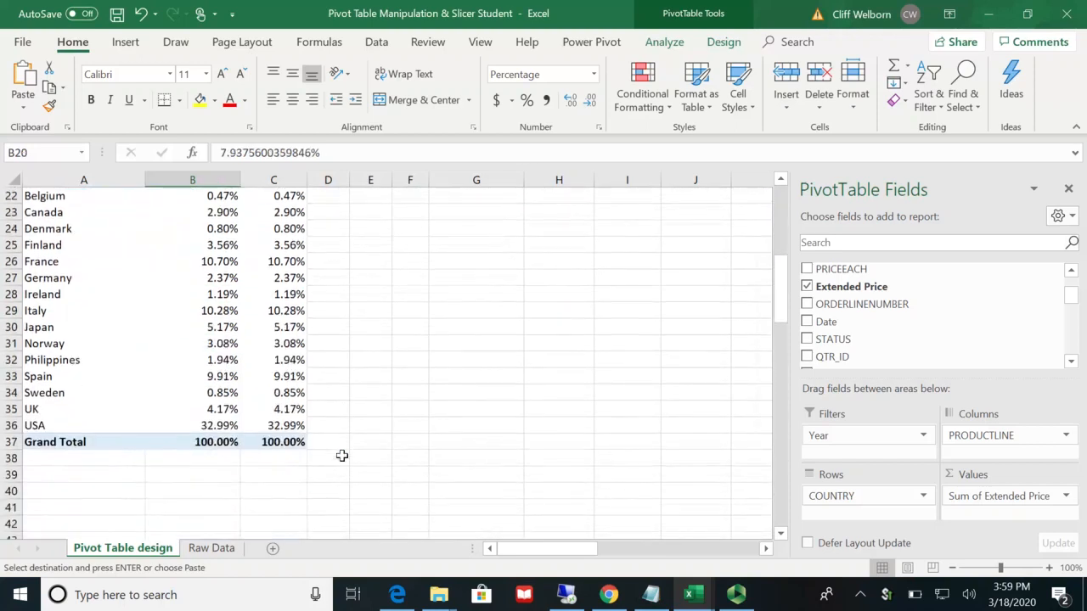
click(227, 412)
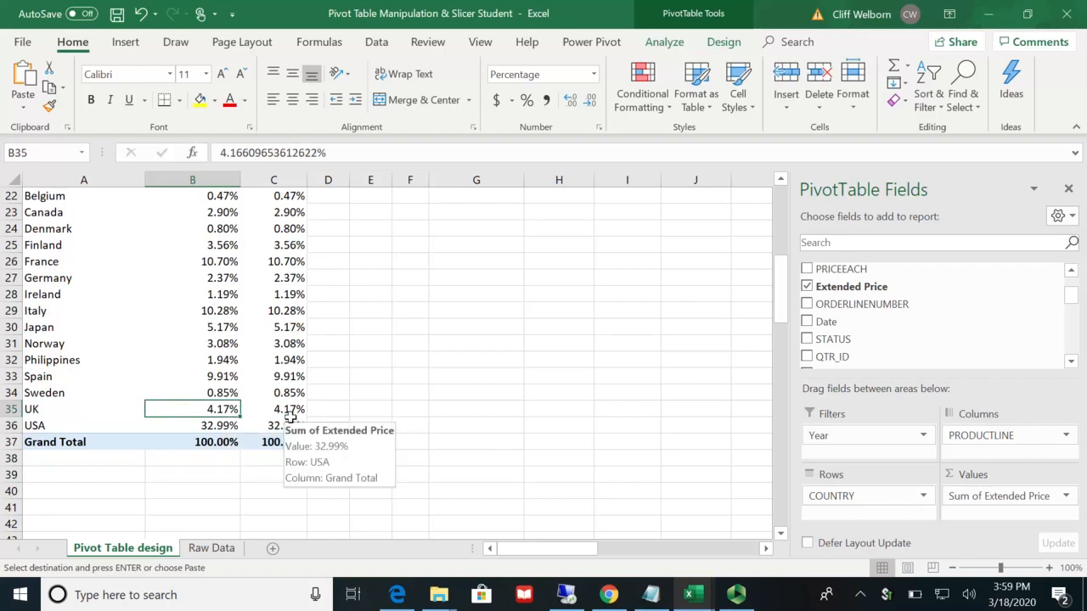
click(708, 549)
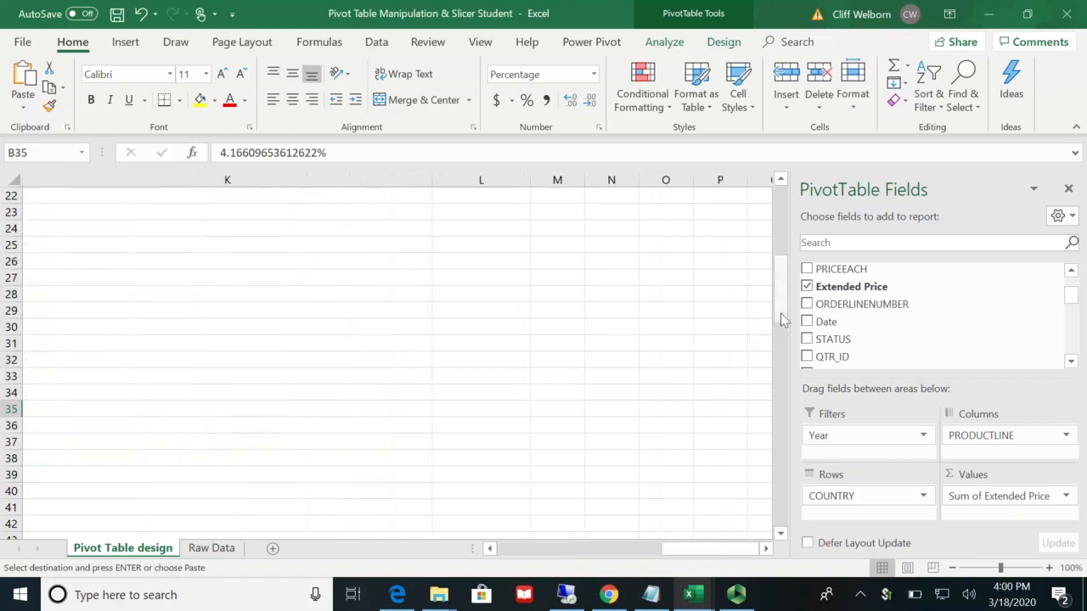
drag(781, 313, 784, 262)
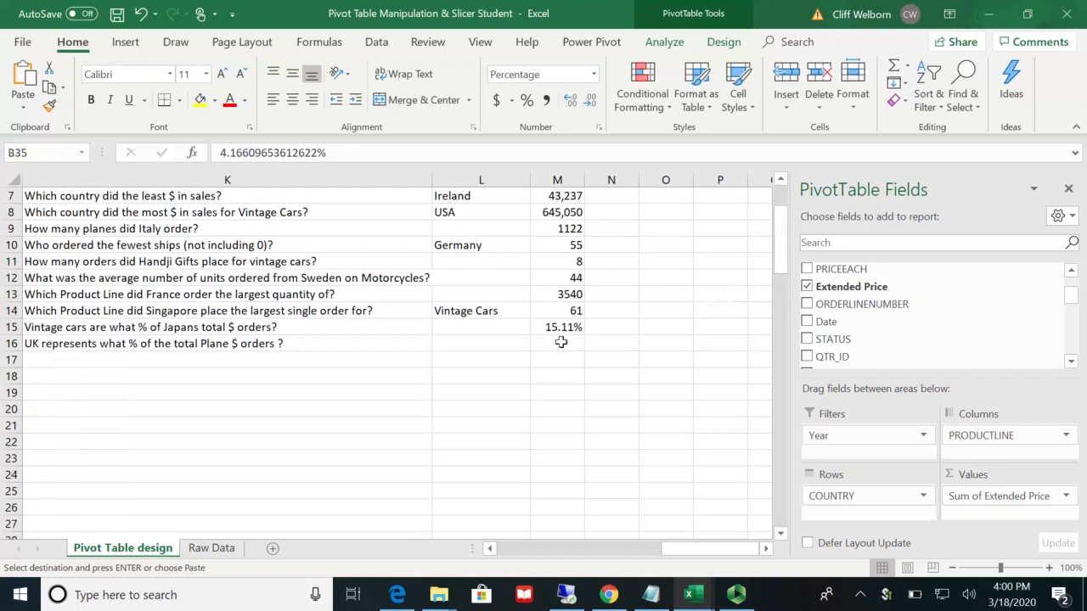
click(560, 342)
text(4.17%)
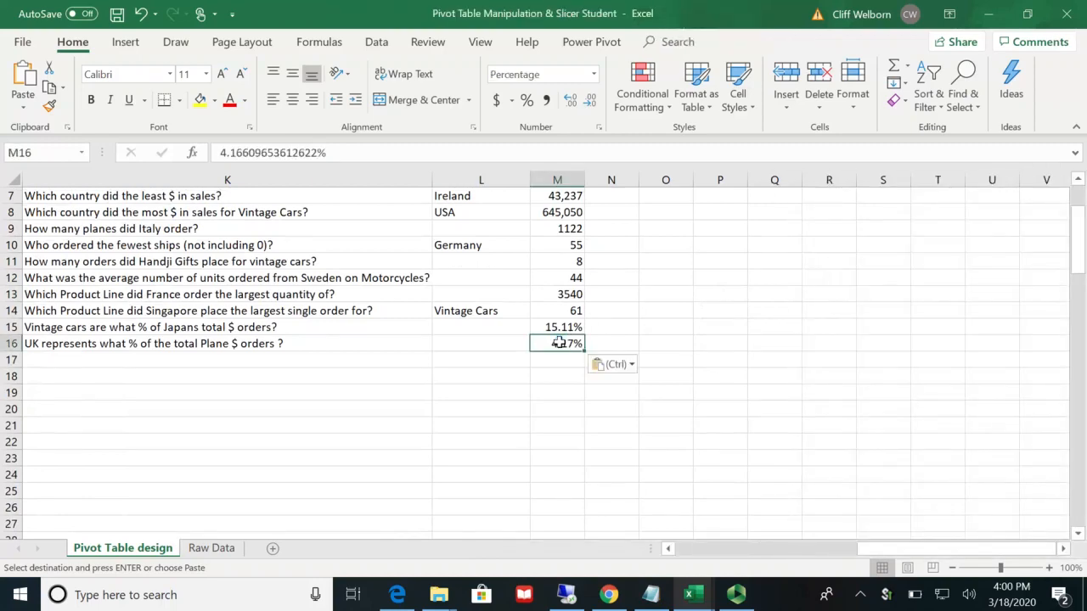
click(575, 408)
scroll(575, 410, up, 2)
scroll(575, 410, up, 1)
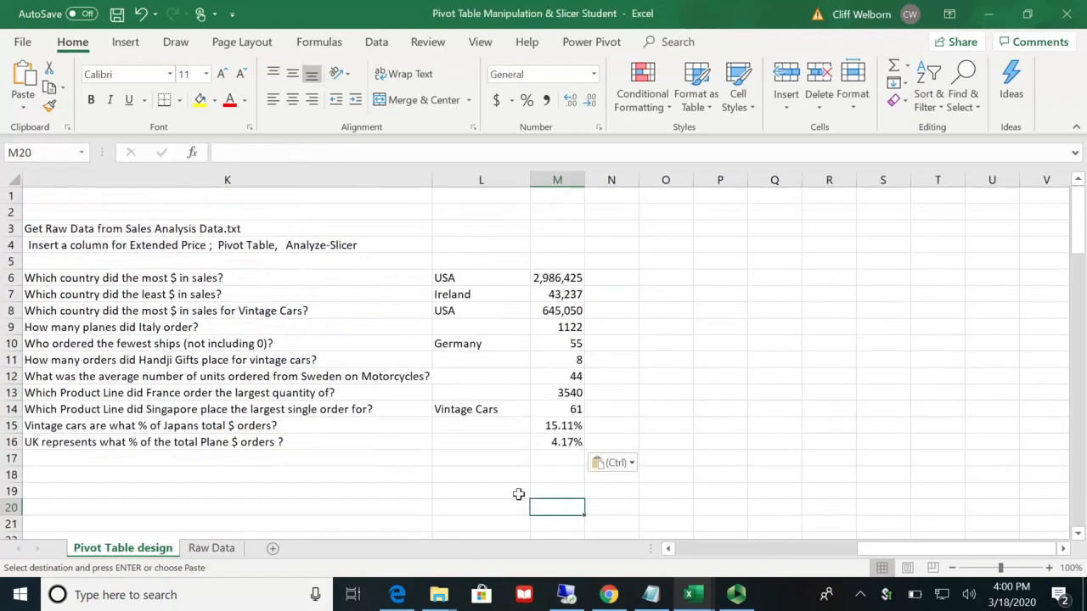
click(671, 550)
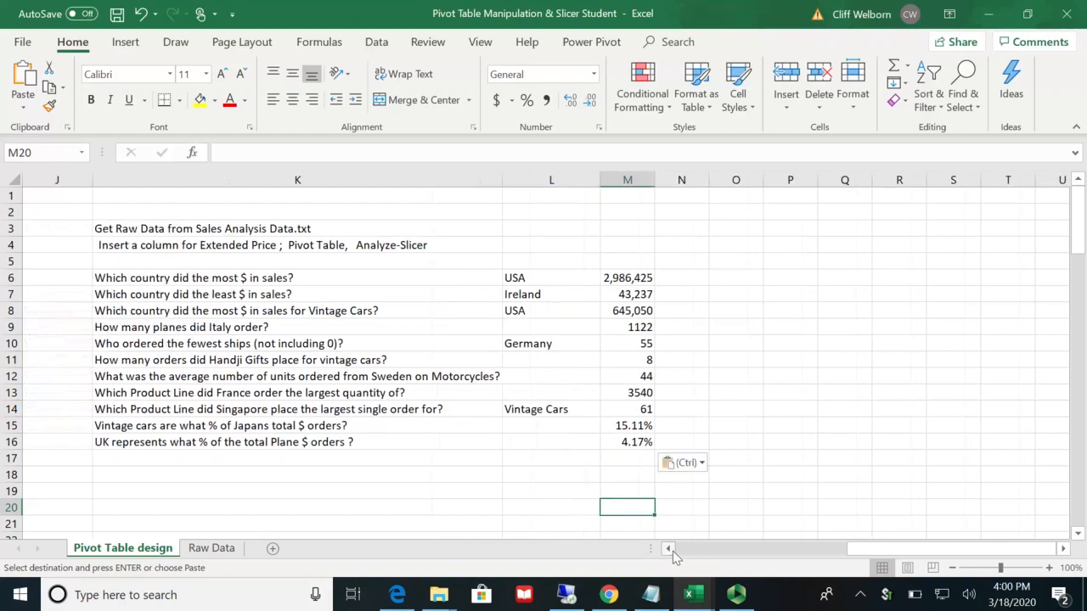